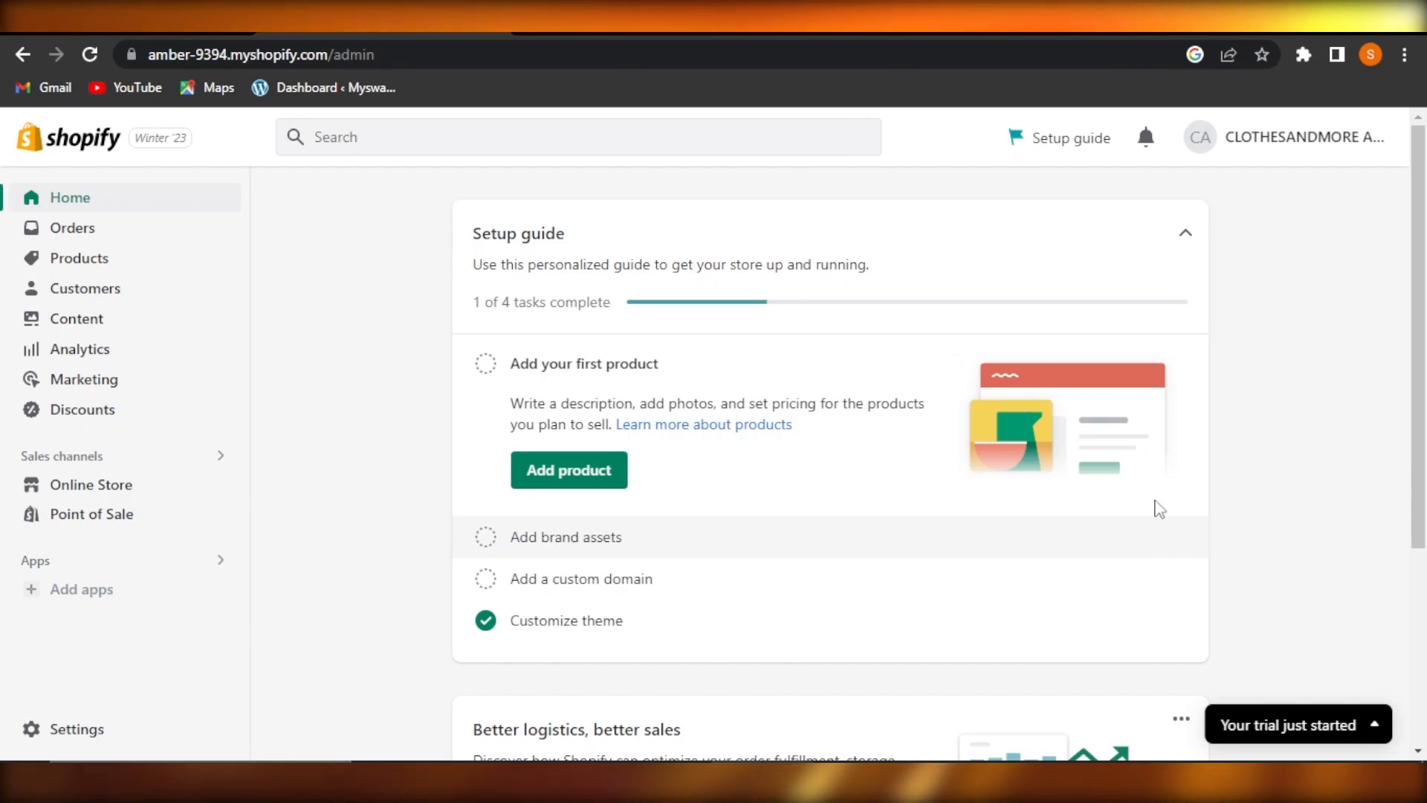
pyautogui.scroll(-4, 1423, 383)
pyautogui.scroll(4, 630, 266)
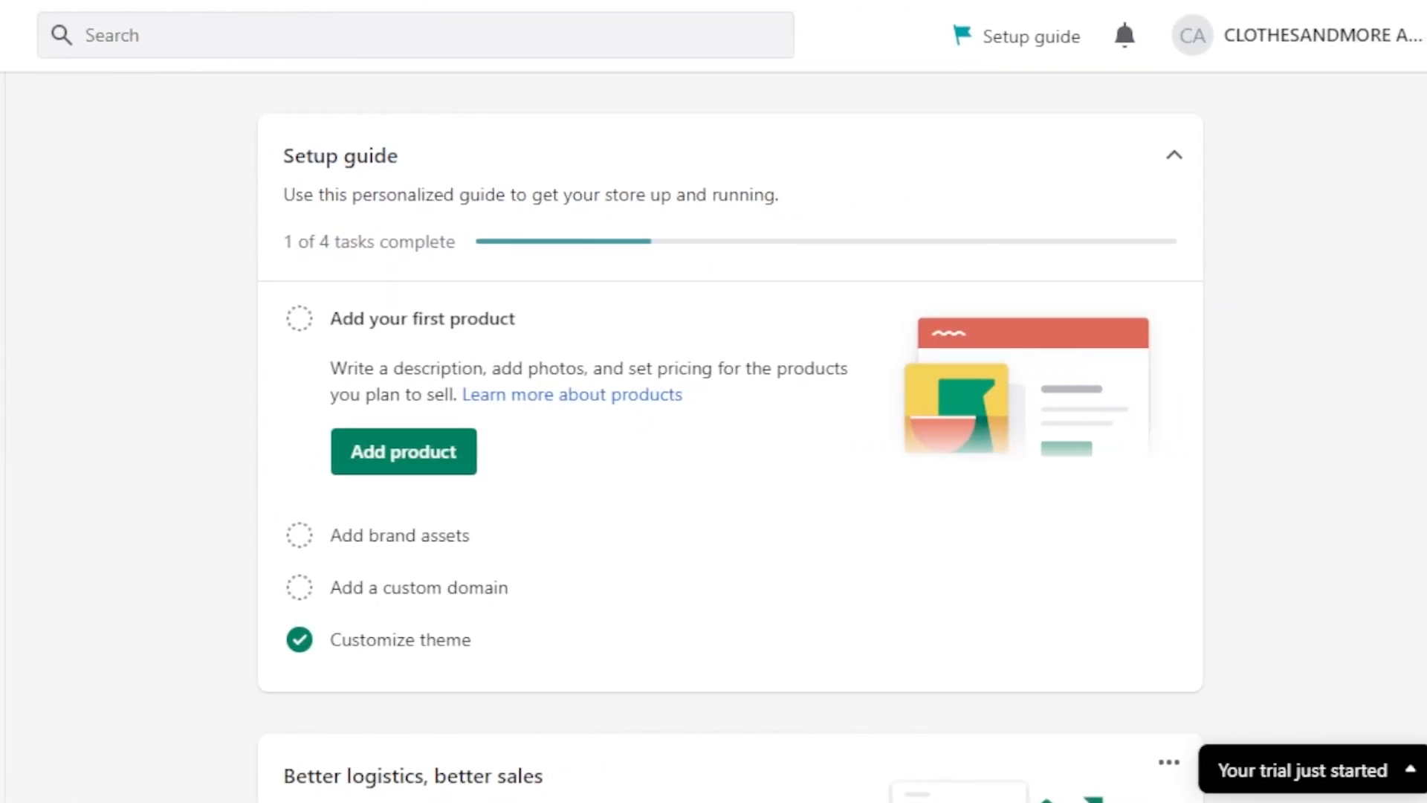
pyautogui.scroll(-5, 714, 416)
pyautogui.scroll(5, 72, 316)
pyautogui.click(1371, 55)
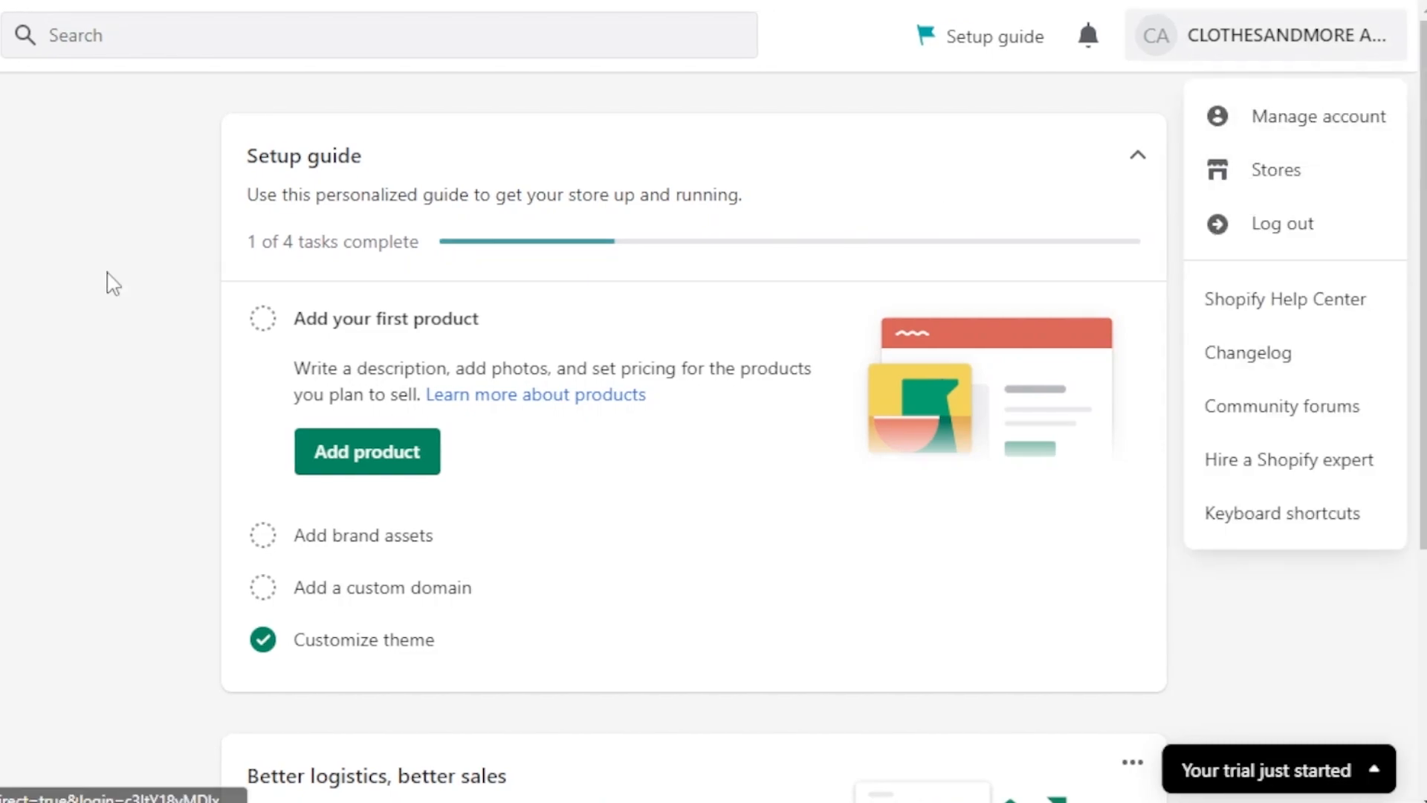
pyautogui.click(15, 290)
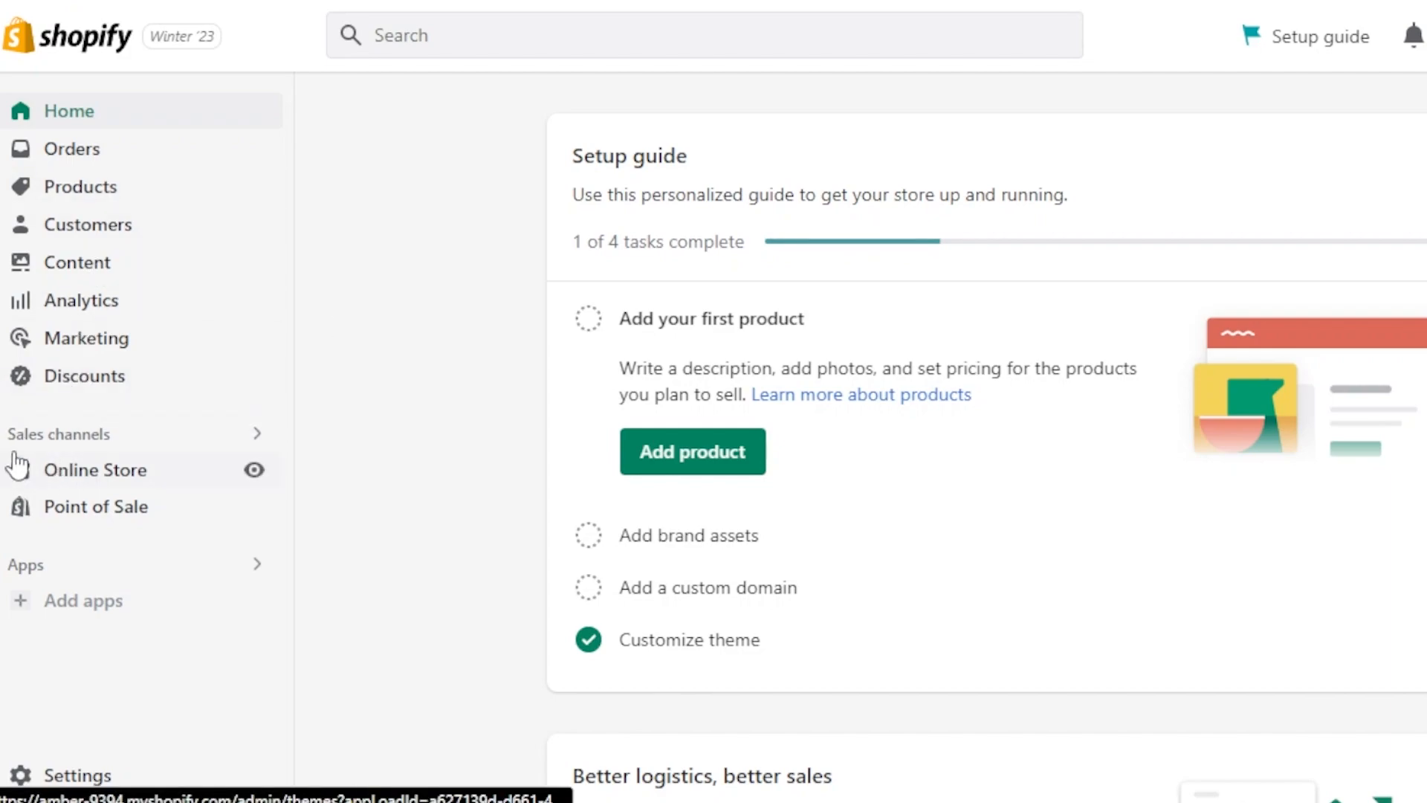
# Open the Online Store's Themes page and look through the current theme and the popular free themes
pyautogui.click(117, 485)
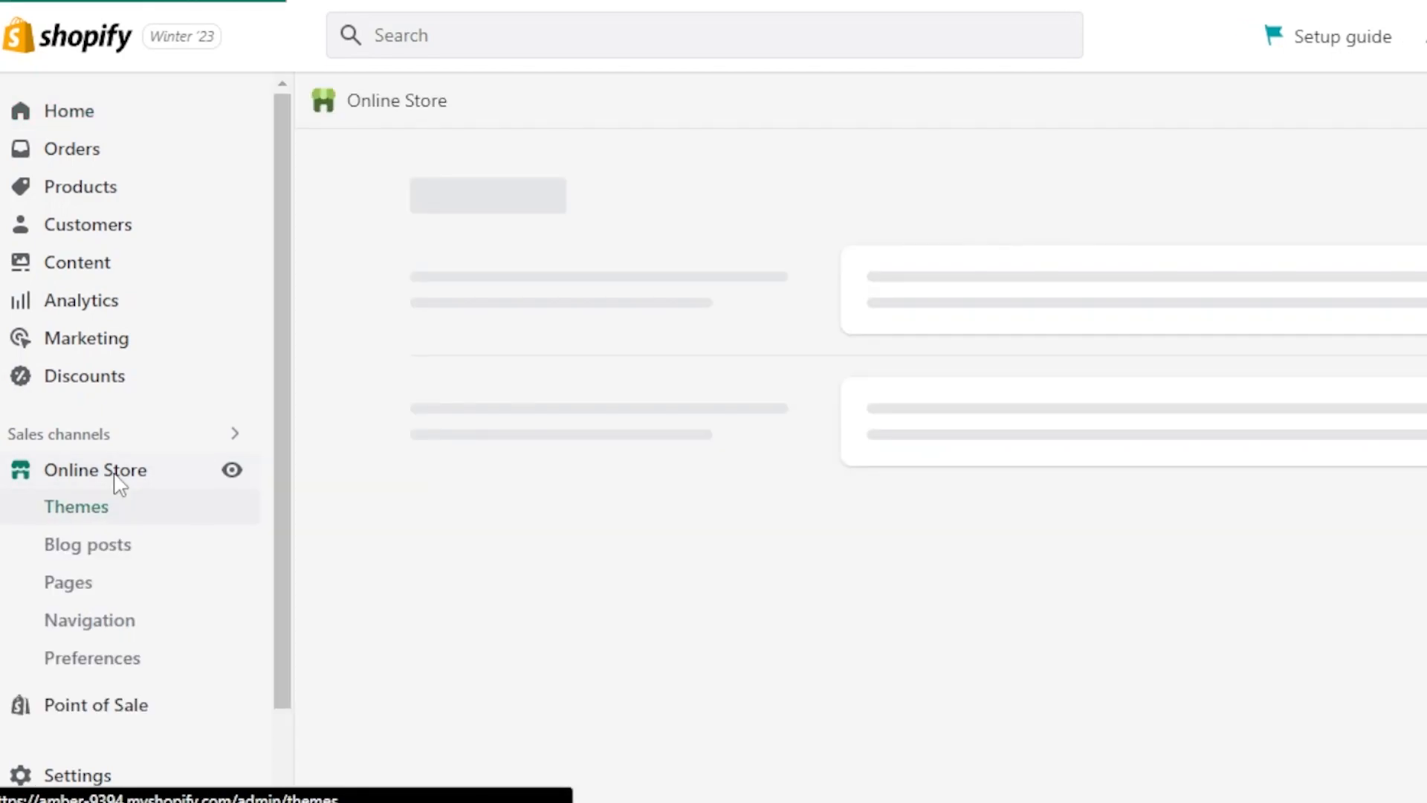
pyautogui.moveTo(288, 224); pyautogui.dragTo(288, 404)
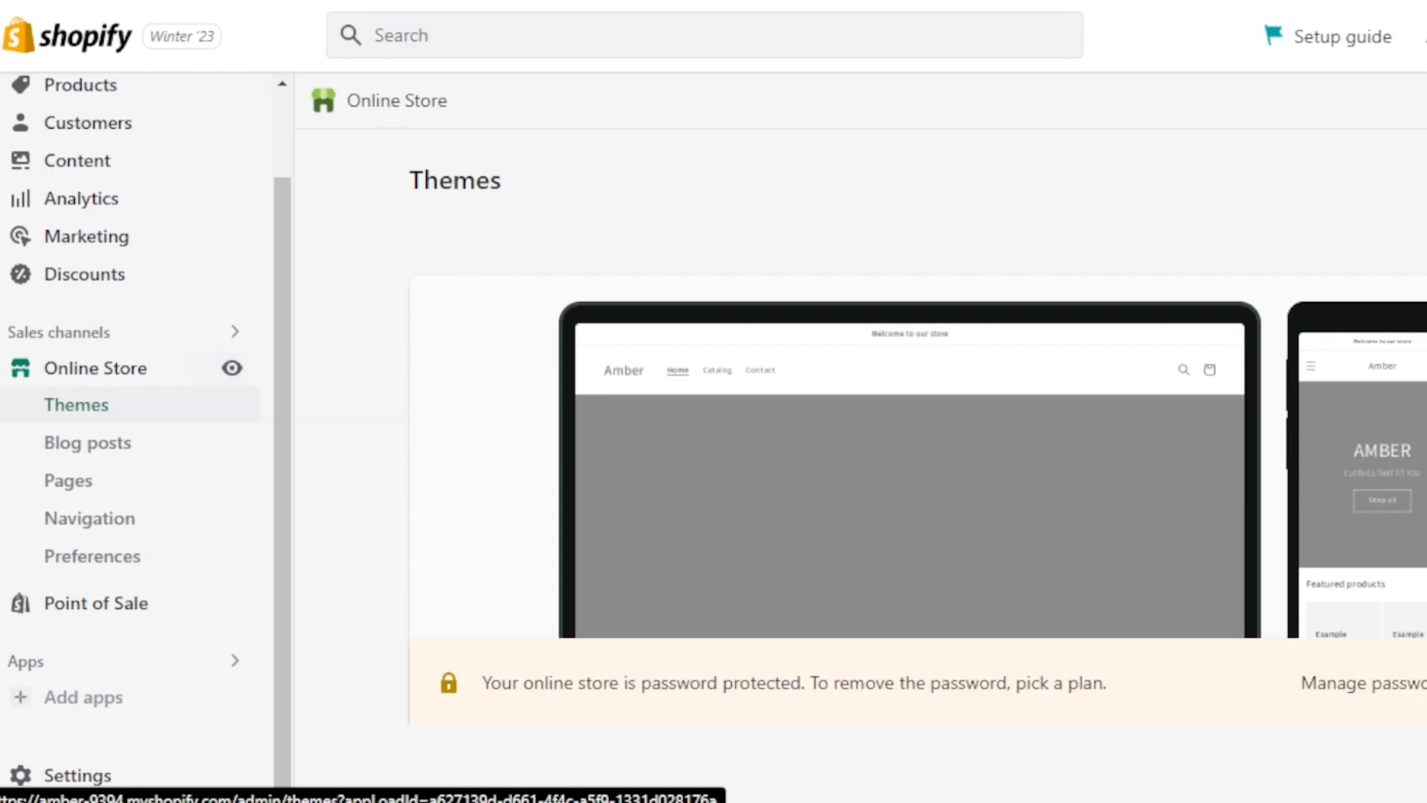
pyautogui.scroll(-6, 1311, 246)
pyautogui.scroll(-6, 715, 399)
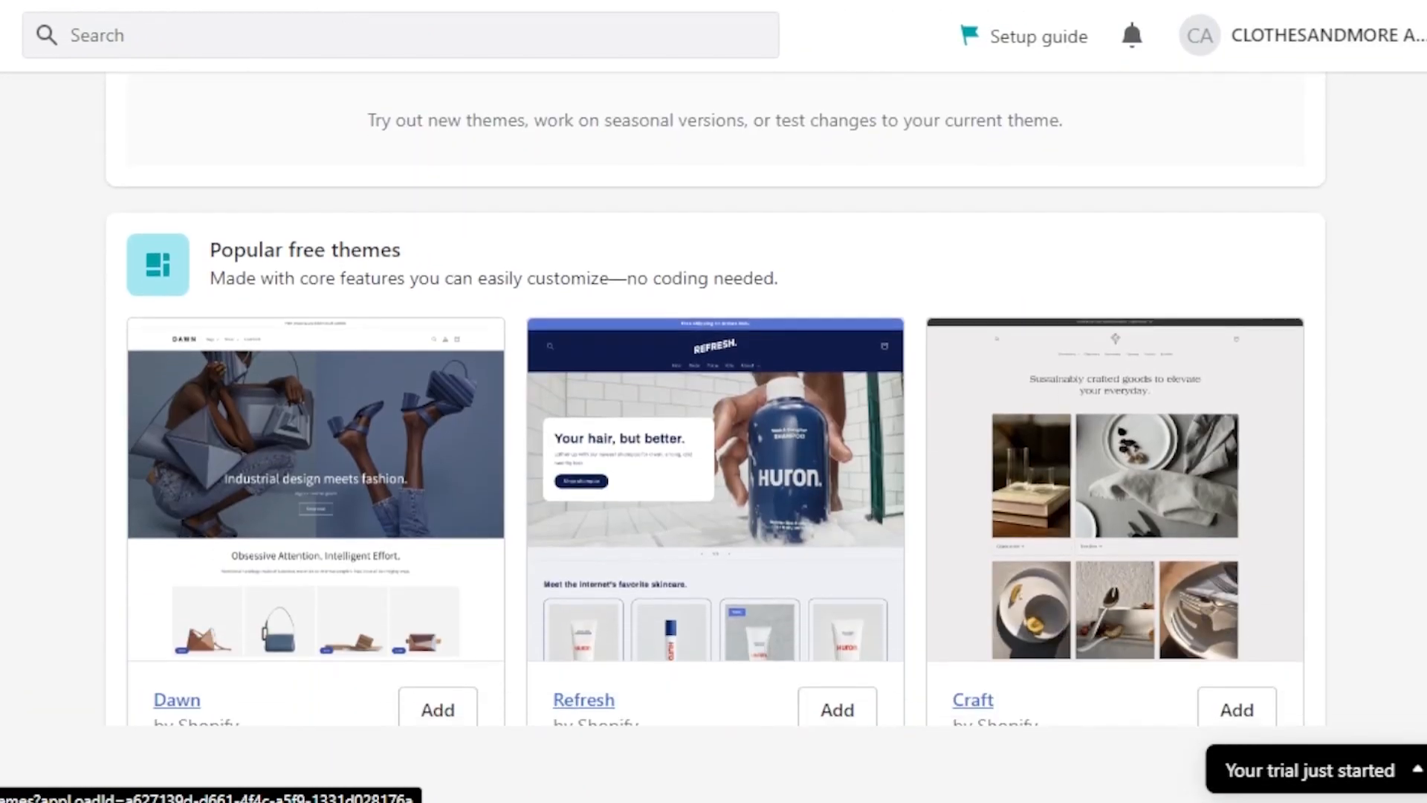
pyautogui.scroll(-2, 715, 399)
pyautogui.scroll(10, 715, 399)
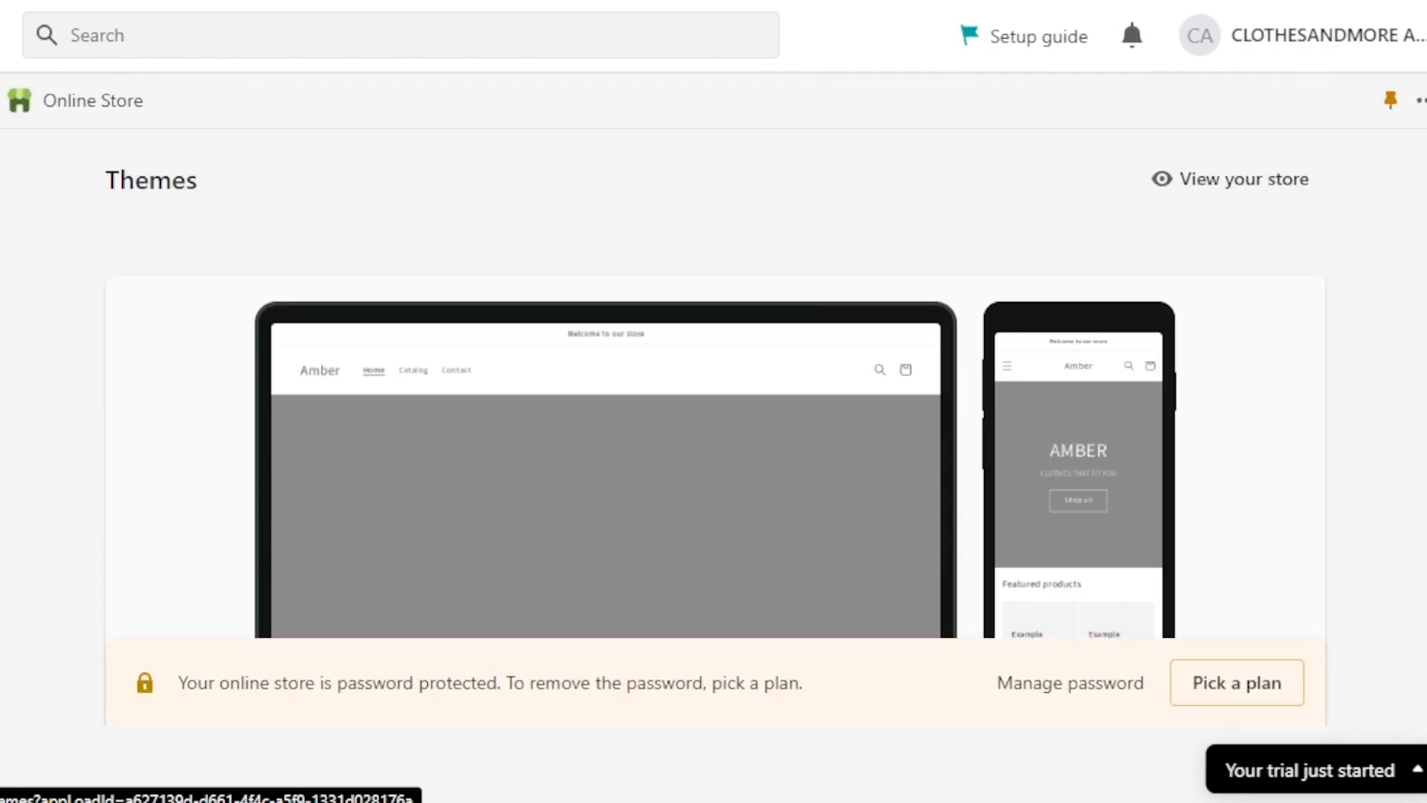
pyautogui.scroll(-5, 715, 399)
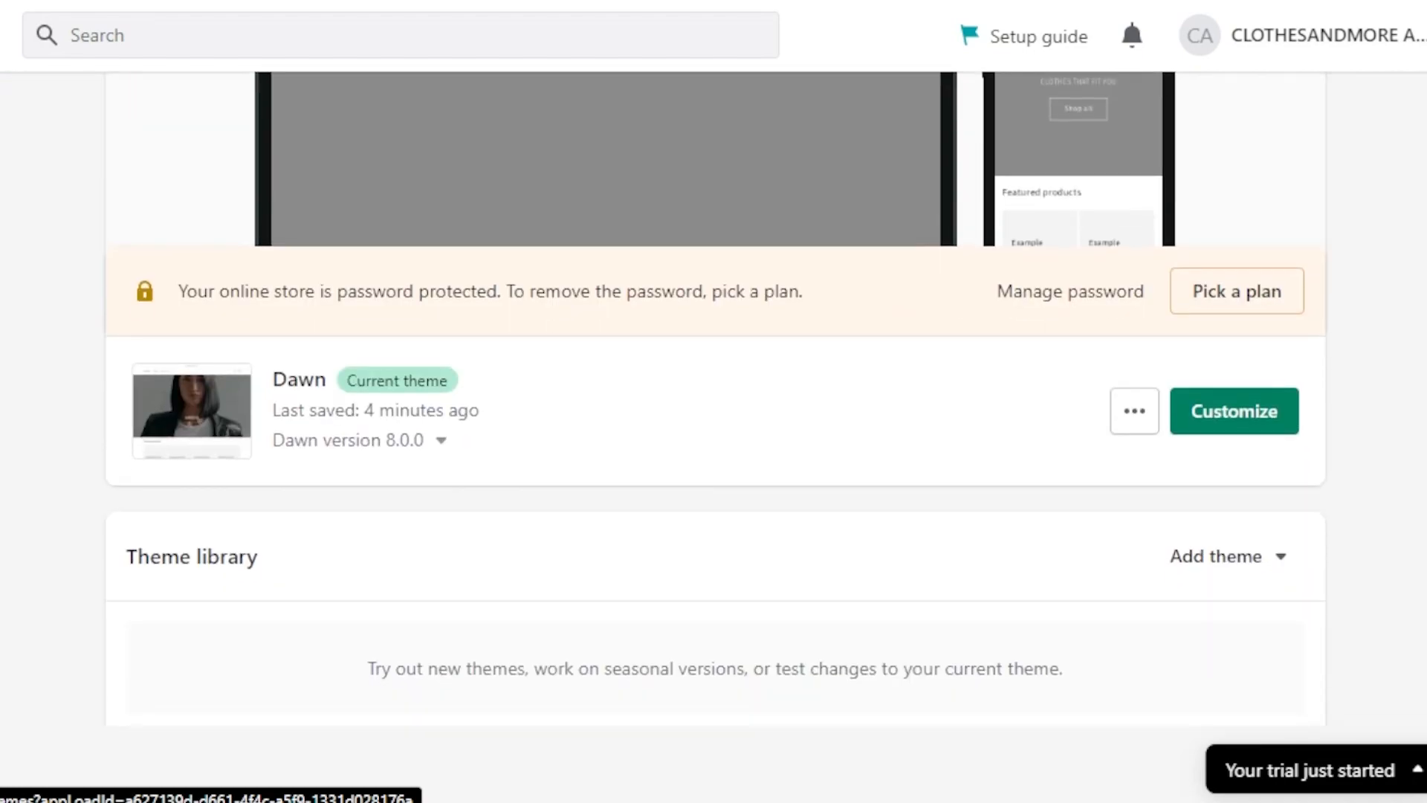
pyautogui.scroll(-9, 715, 399)
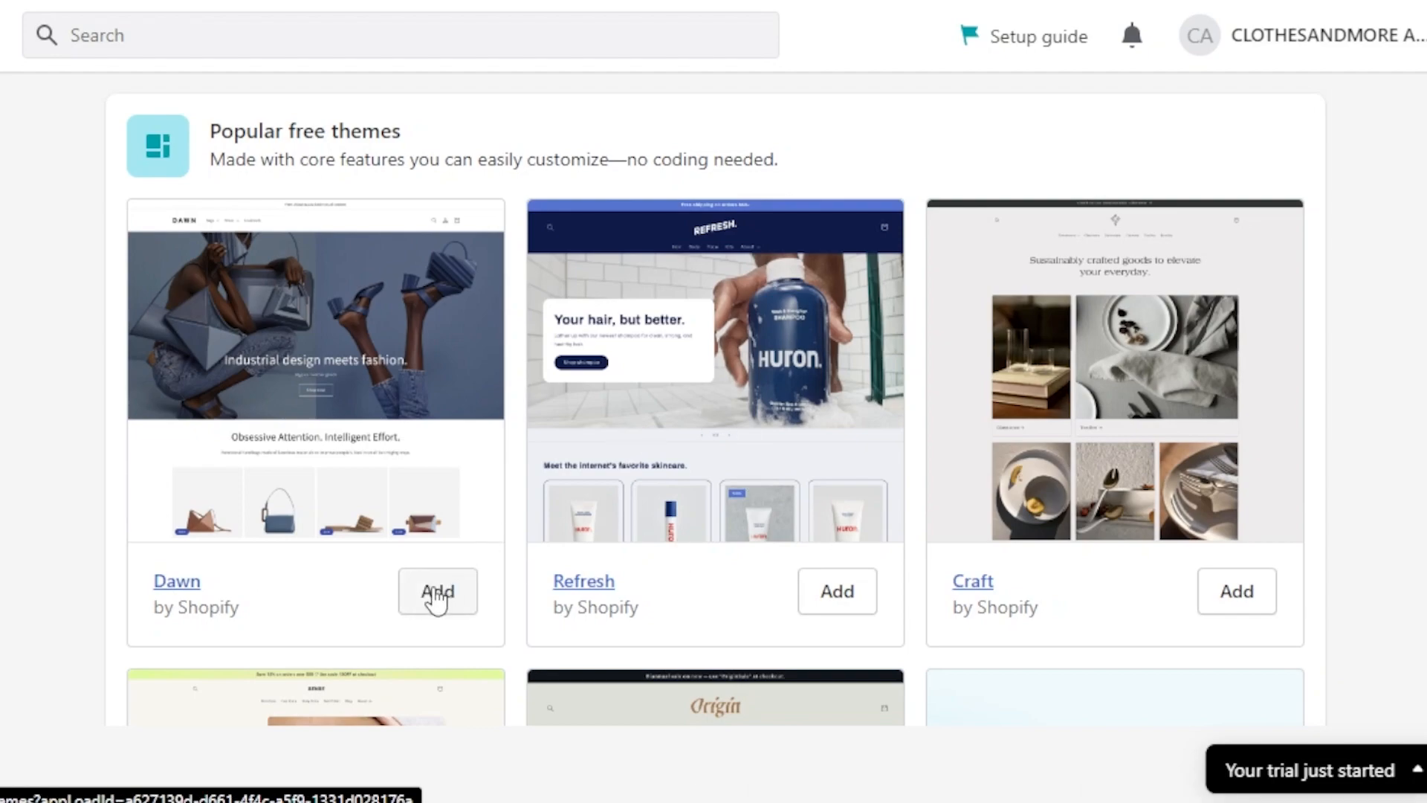
# Open the current Dawn theme in the theme editor for customization
pyautogui.scroll(10, 959, 519)
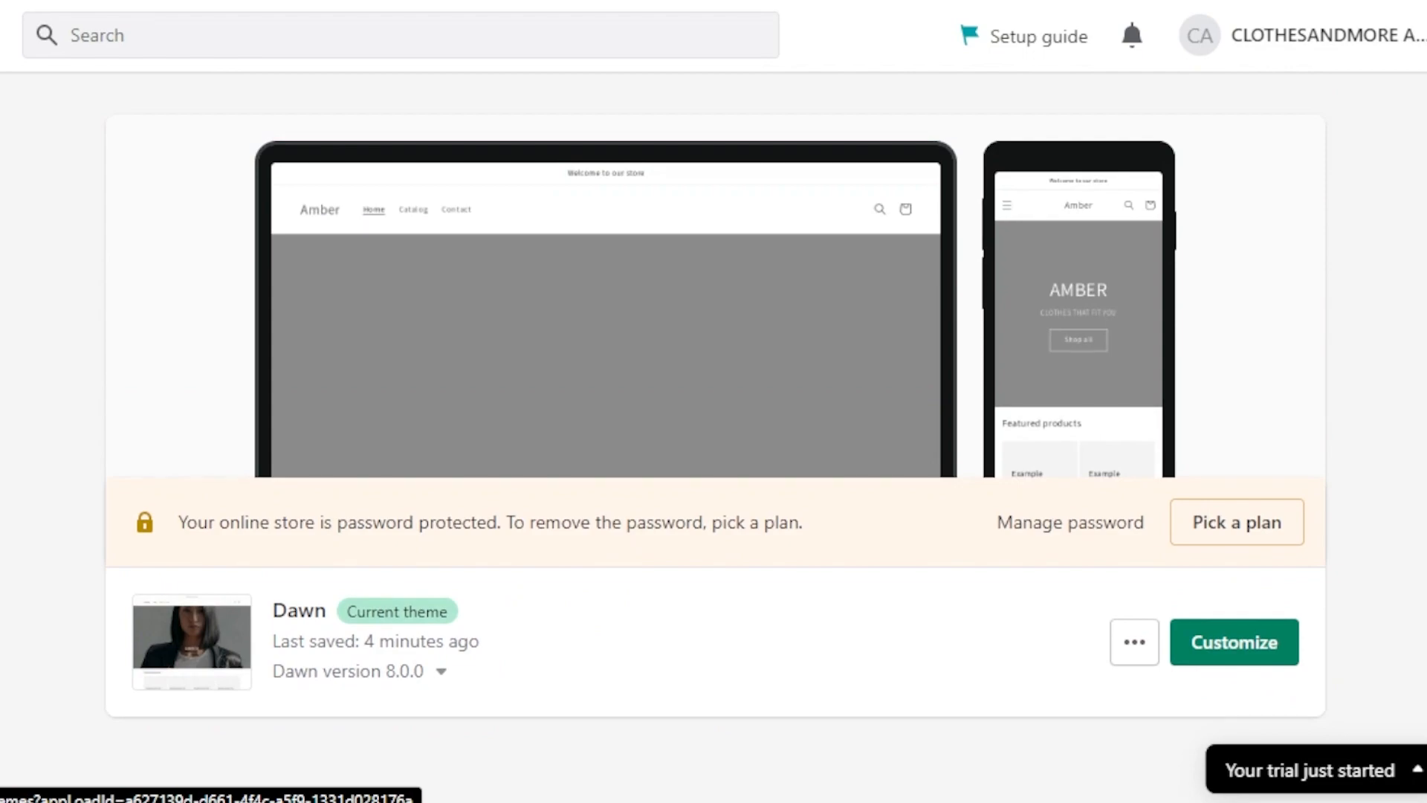
pyautogui.scroll(2, 715, 431)
pyautogui.scroll(-2, 715, 431)
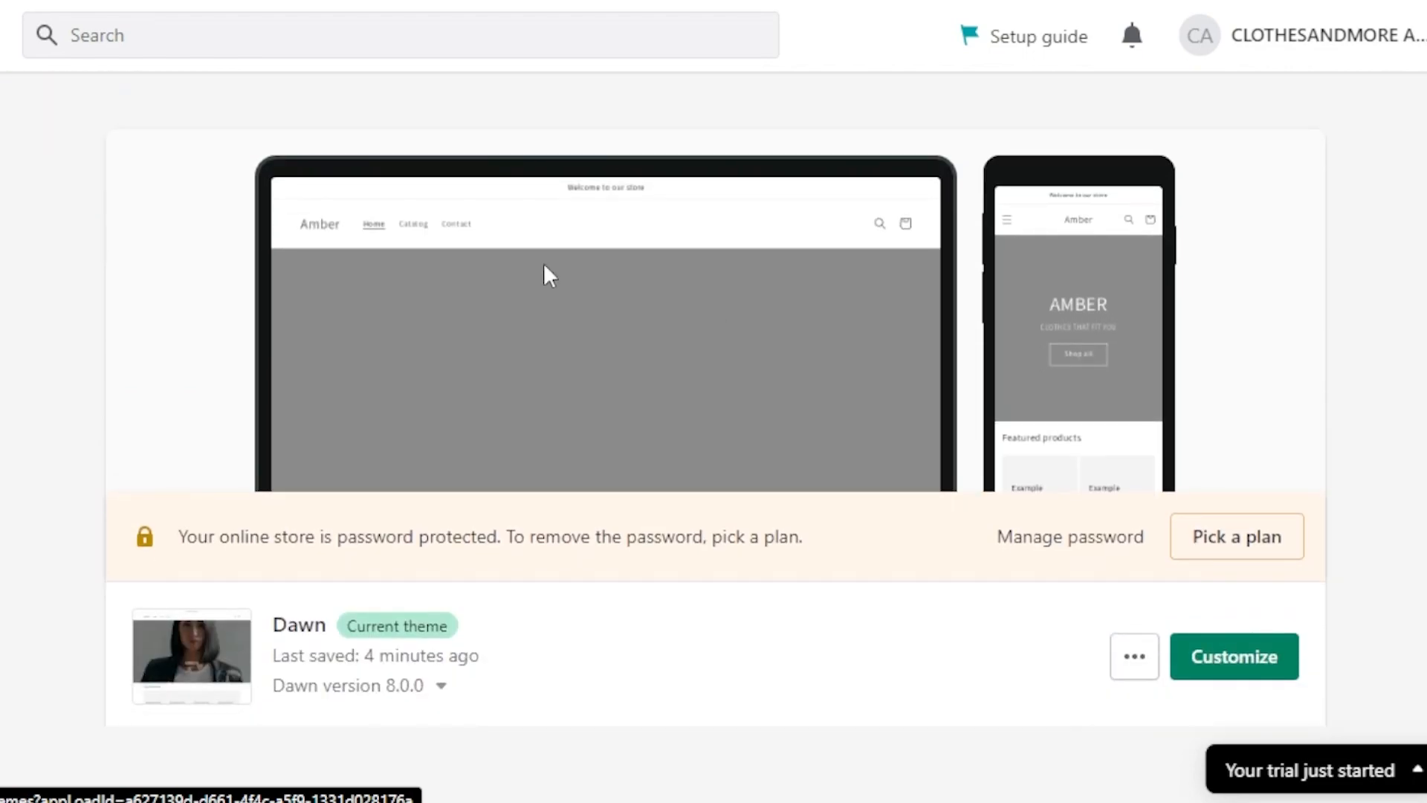
pyautogui.scroll(-3, 715, 446)
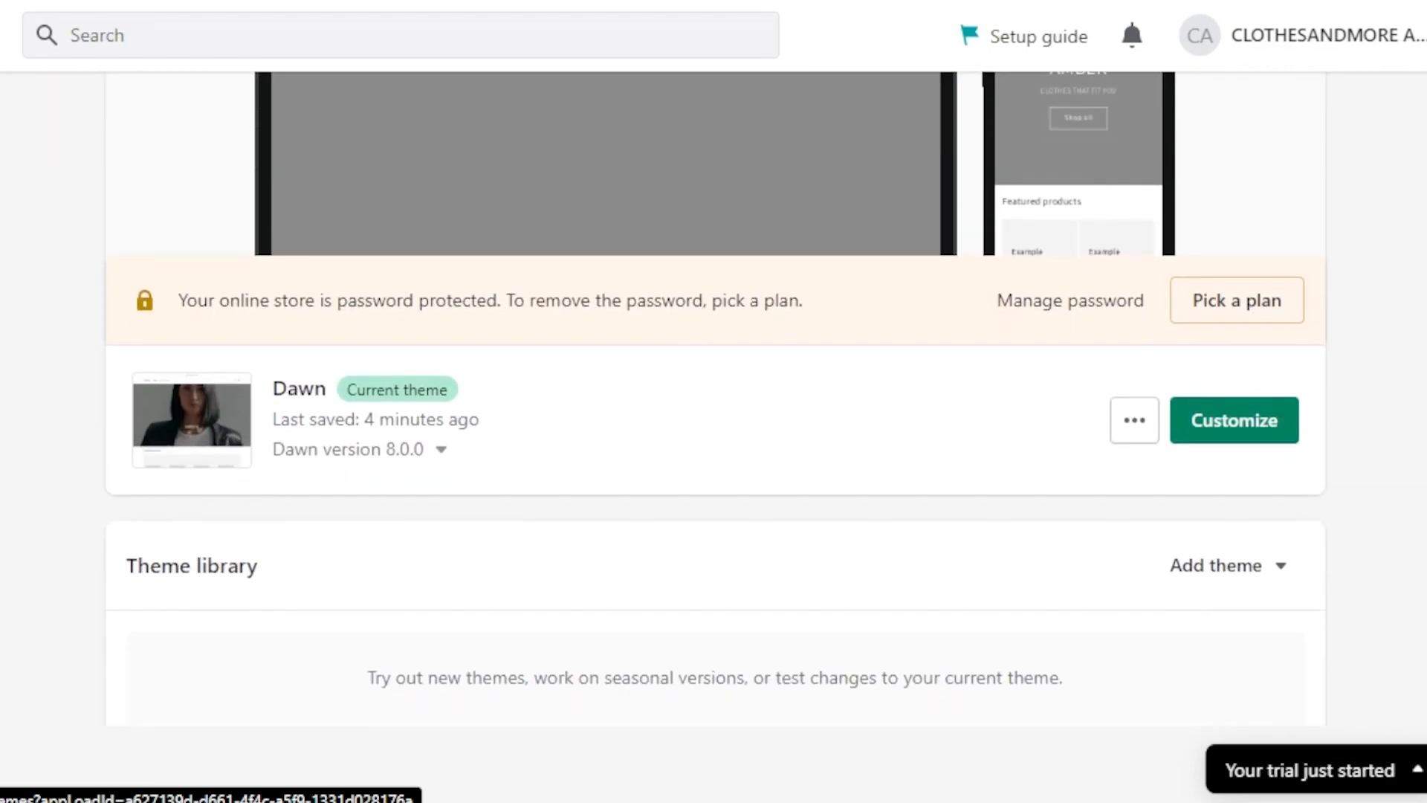
pyautogui.click(1253, 427)
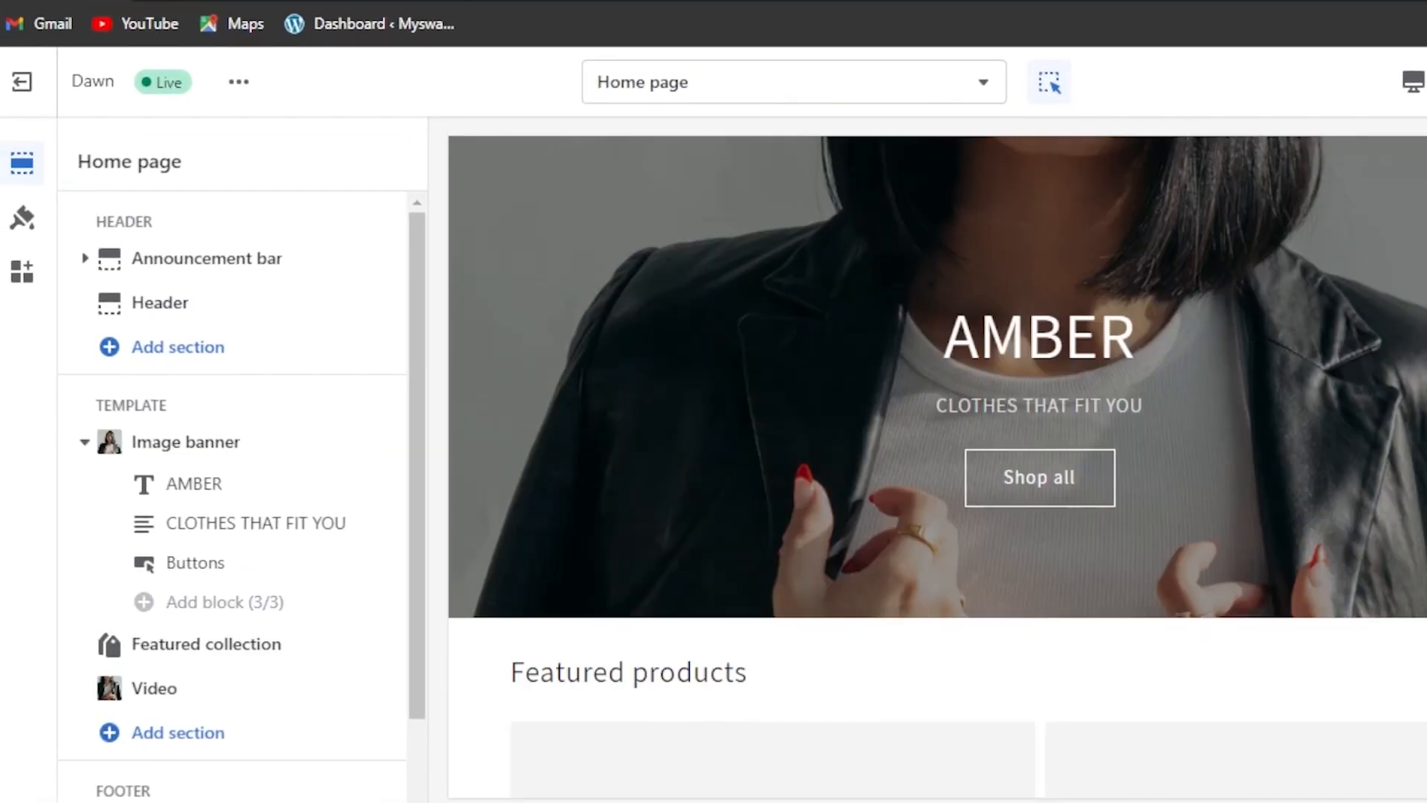
# Examine the home page preview from banner to footer, and glance at the theme settings before returning to the section list
pyautogui.scroll(-5, 937, 466)
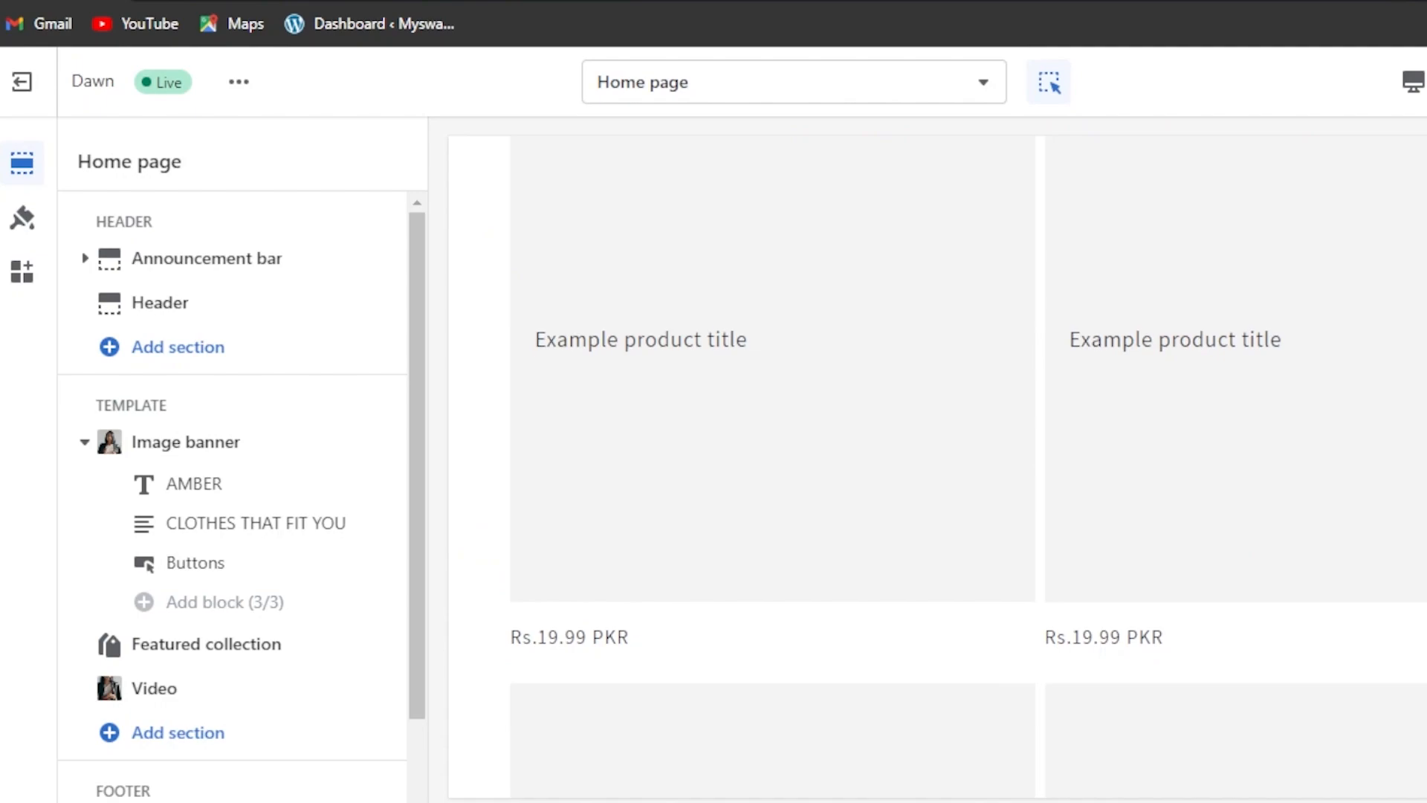
pyautogui.scroll(-5, 937, 465)
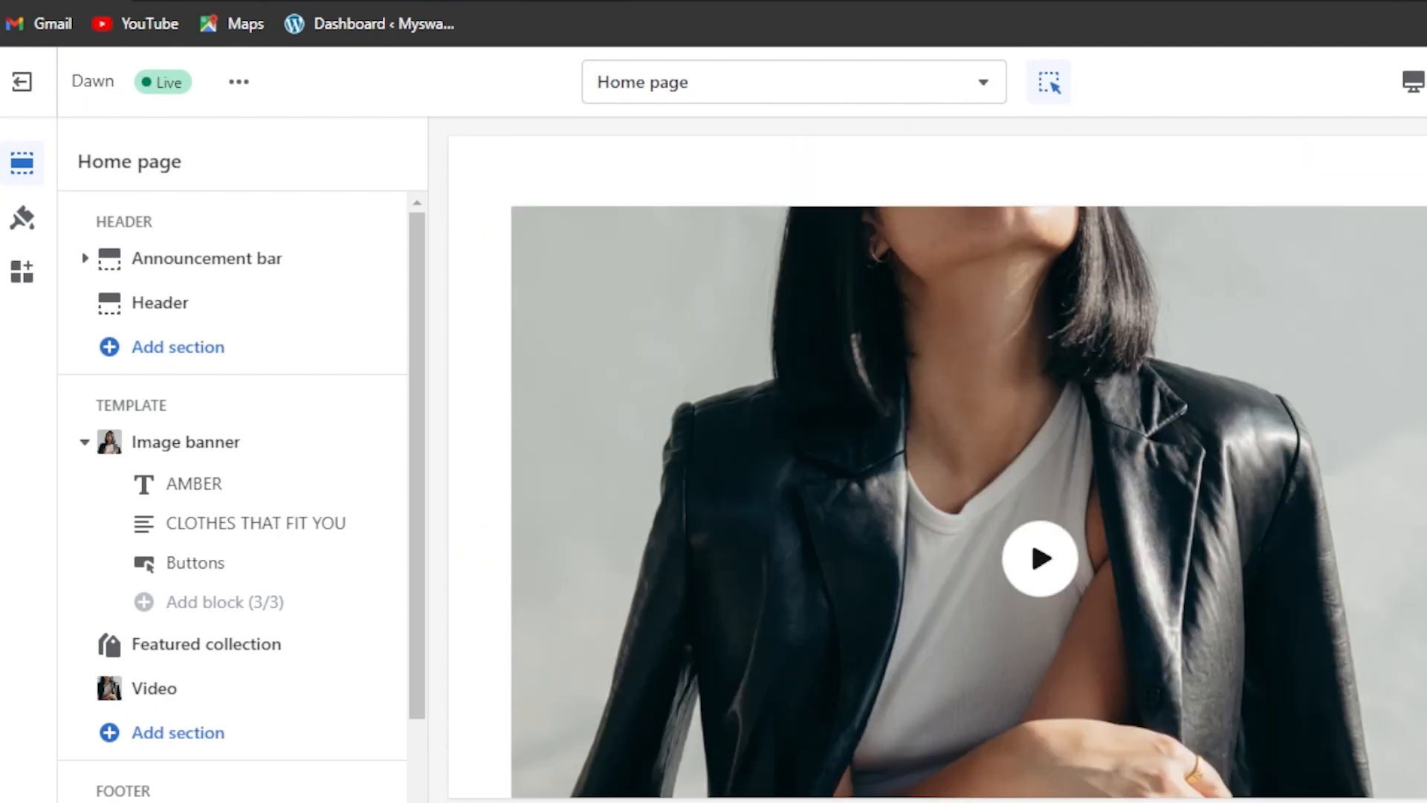
pyautogui.scroll(-3, 937, 466)
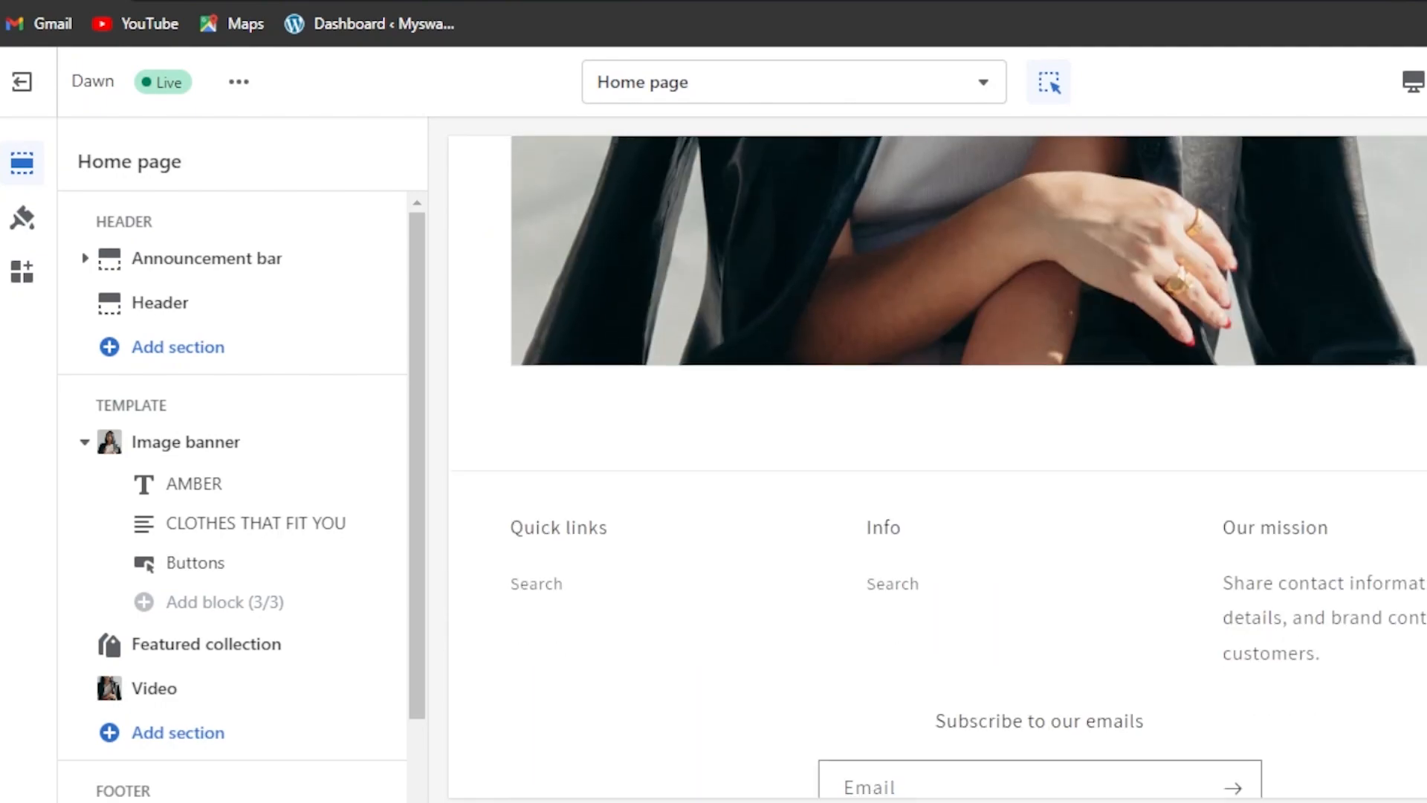
pyautogui.scroll(15, 937, 466)
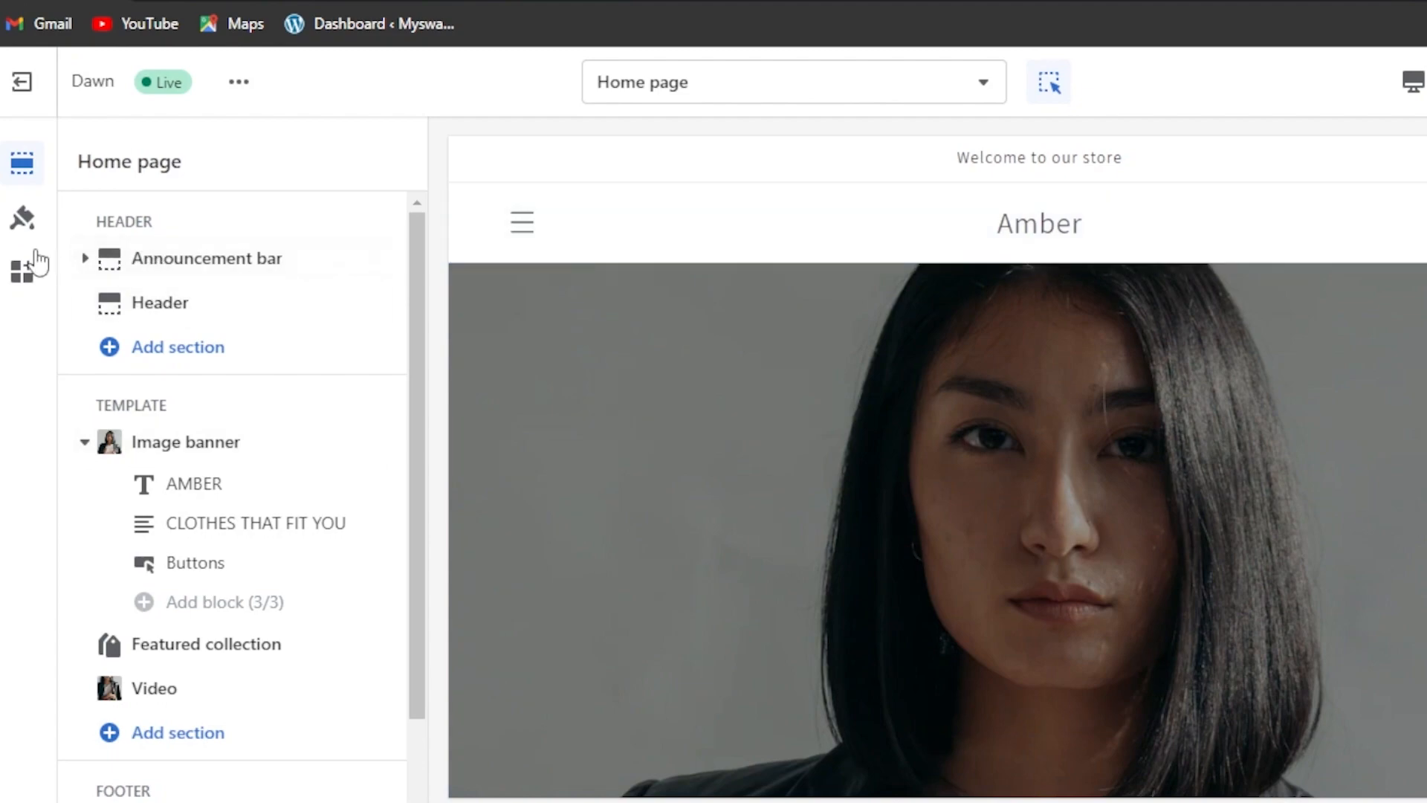
pyautogui.click(20, 223)
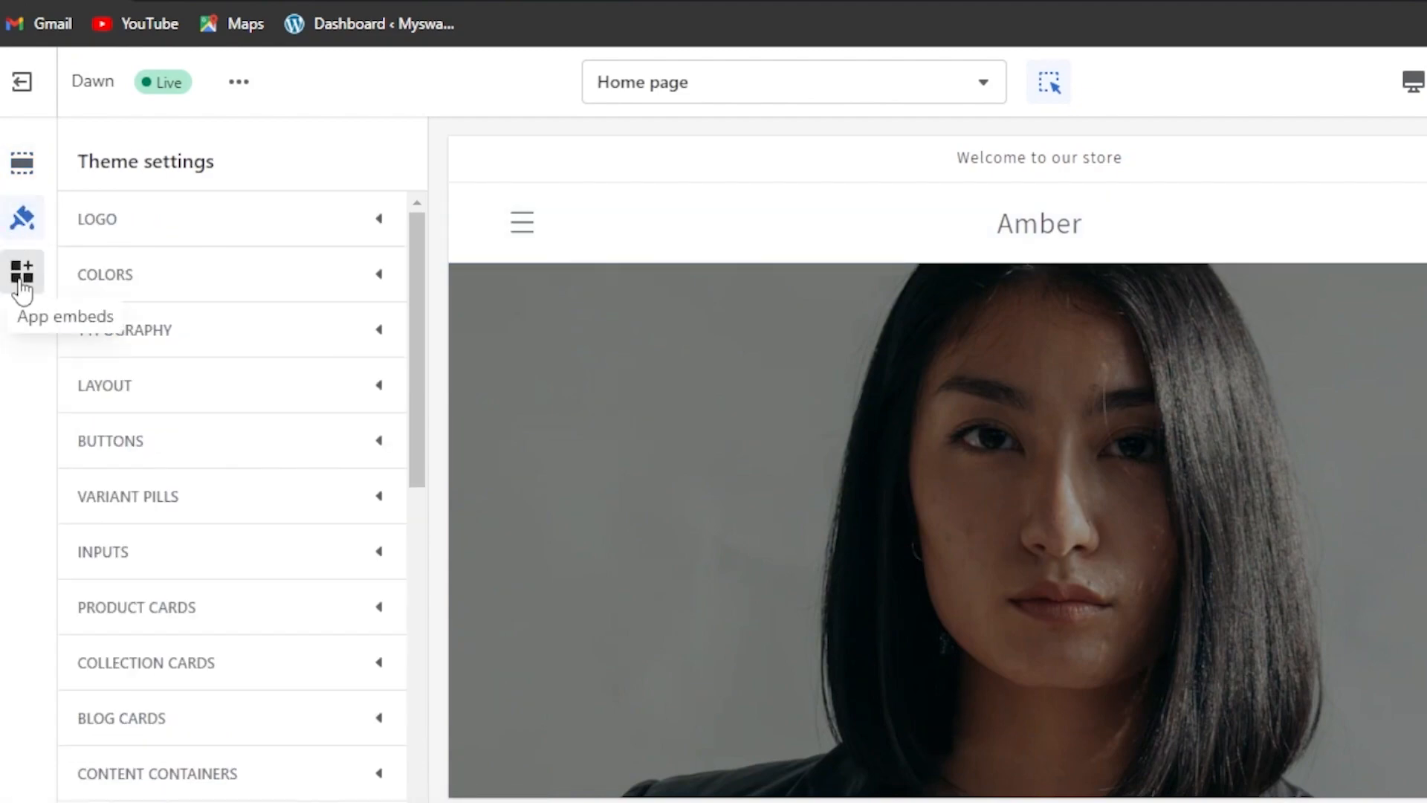
pyautogui.click(20, 168)
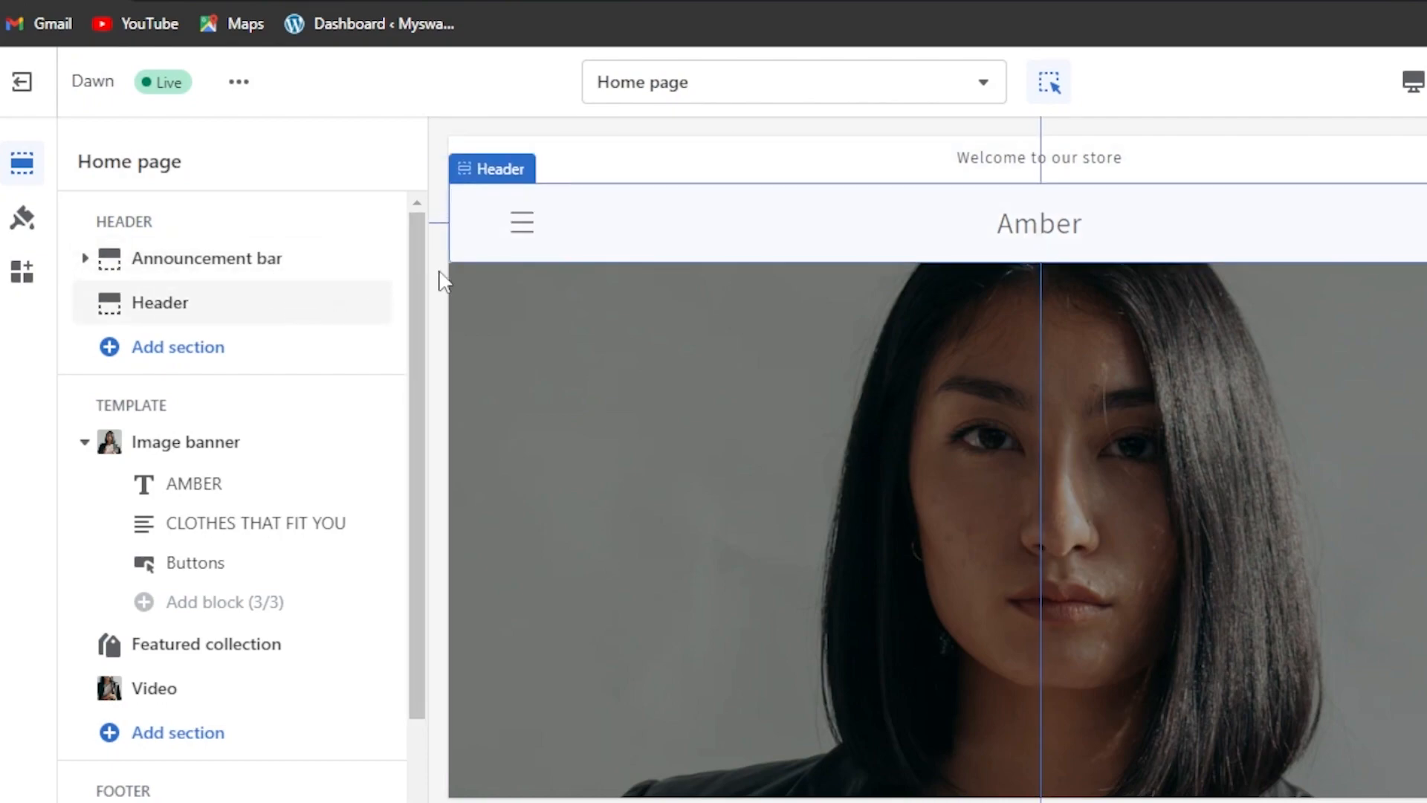
# Examine the sections available for the header and the template, including the full expanded list, without adding any
pyautogui.moveTo(420, 271); pyautogui.dragTo(411, 350)
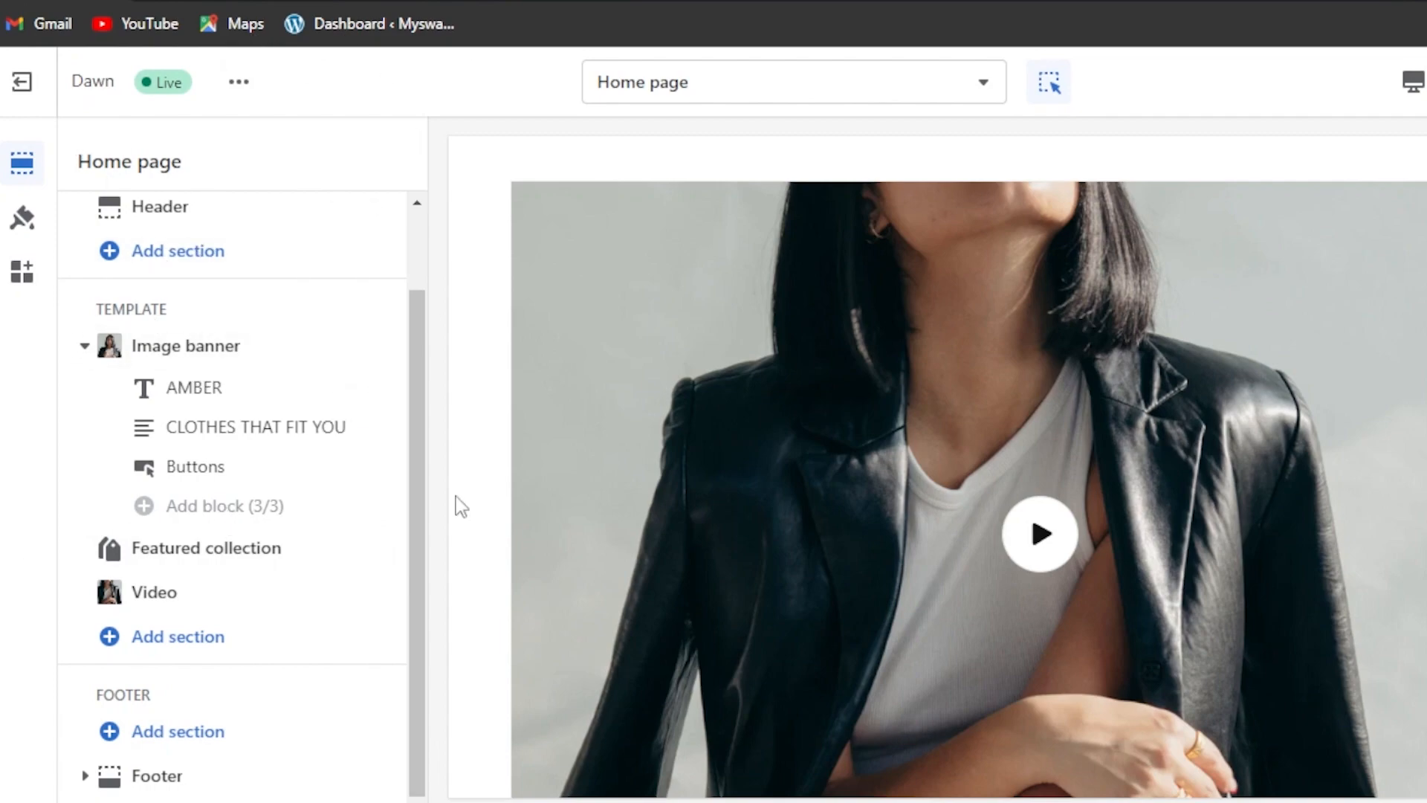
pyautogui.click(132, 252)
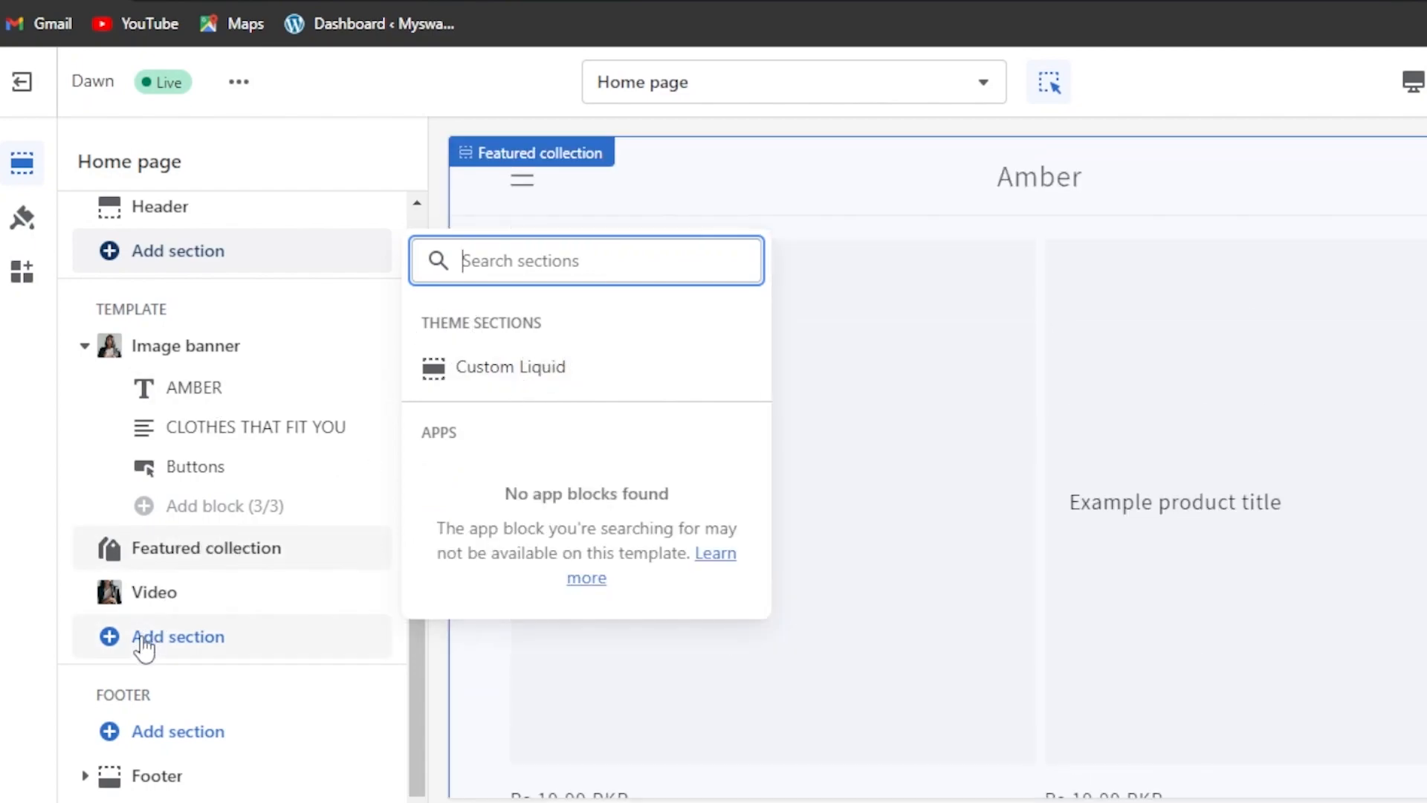
pyautogui.click(144, 644)
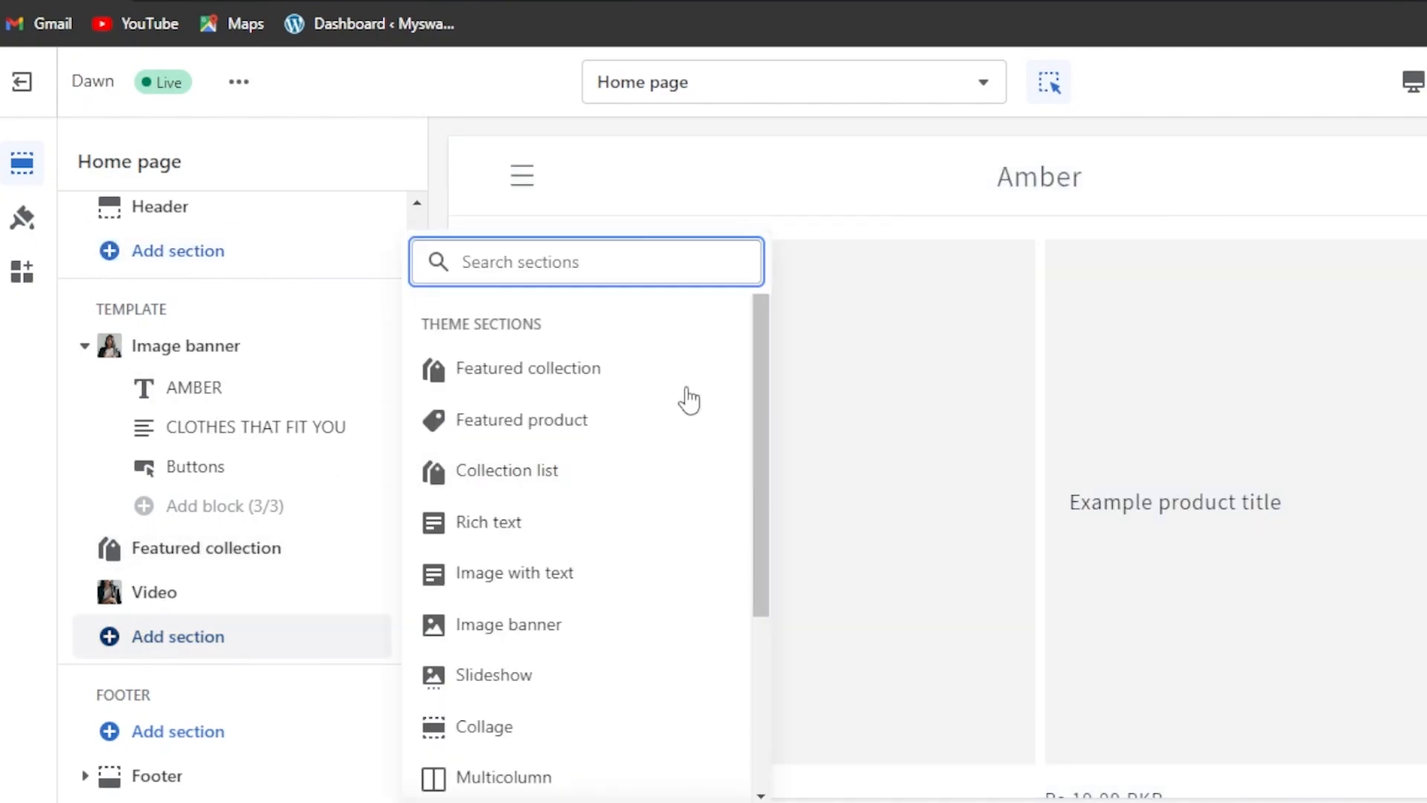
pyautogui.moveTo(761, 367); pyautogui.dragTo(761, 535)
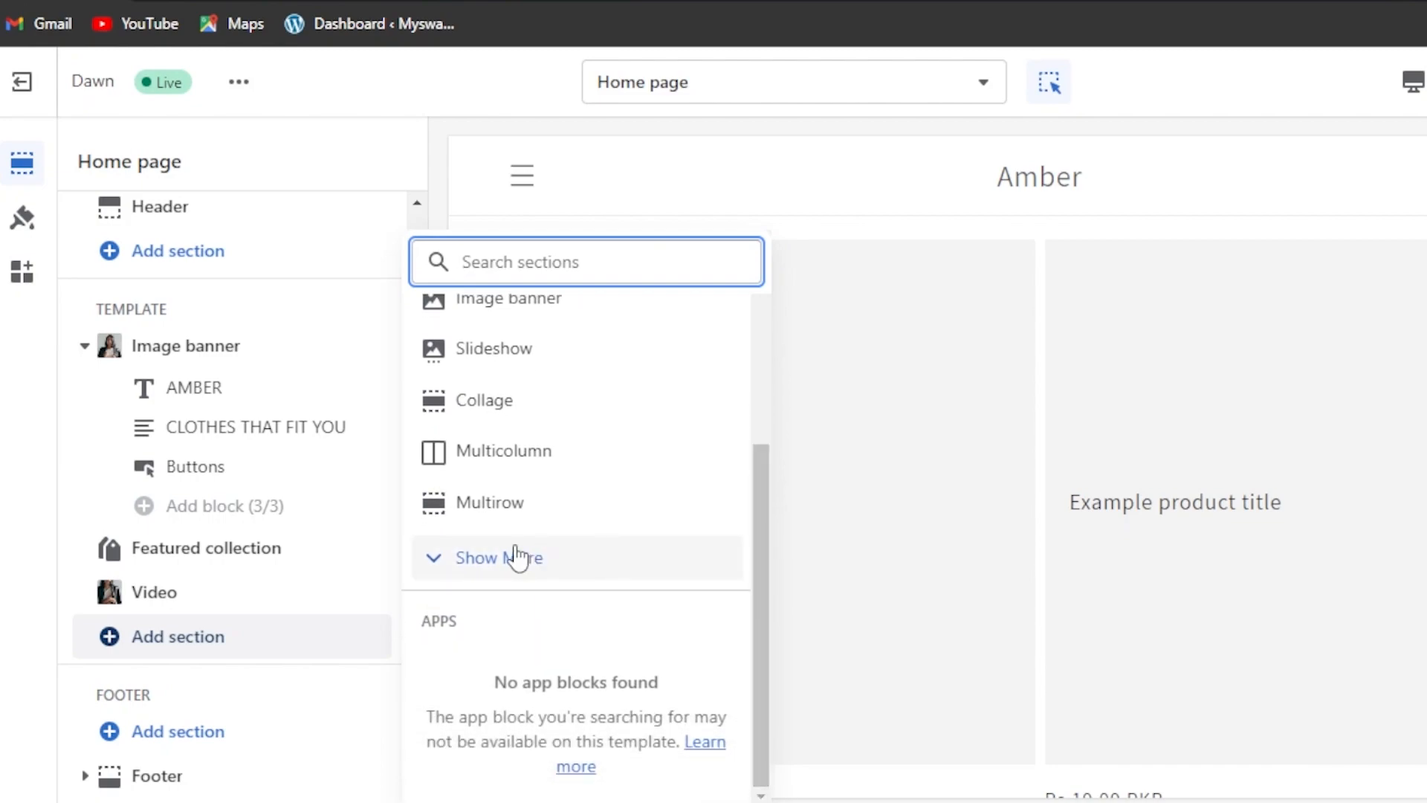
pyautogui.click(480, 561)
pyautogui.moveTo(762, 485); pyautogui.dragTo(765, 657)
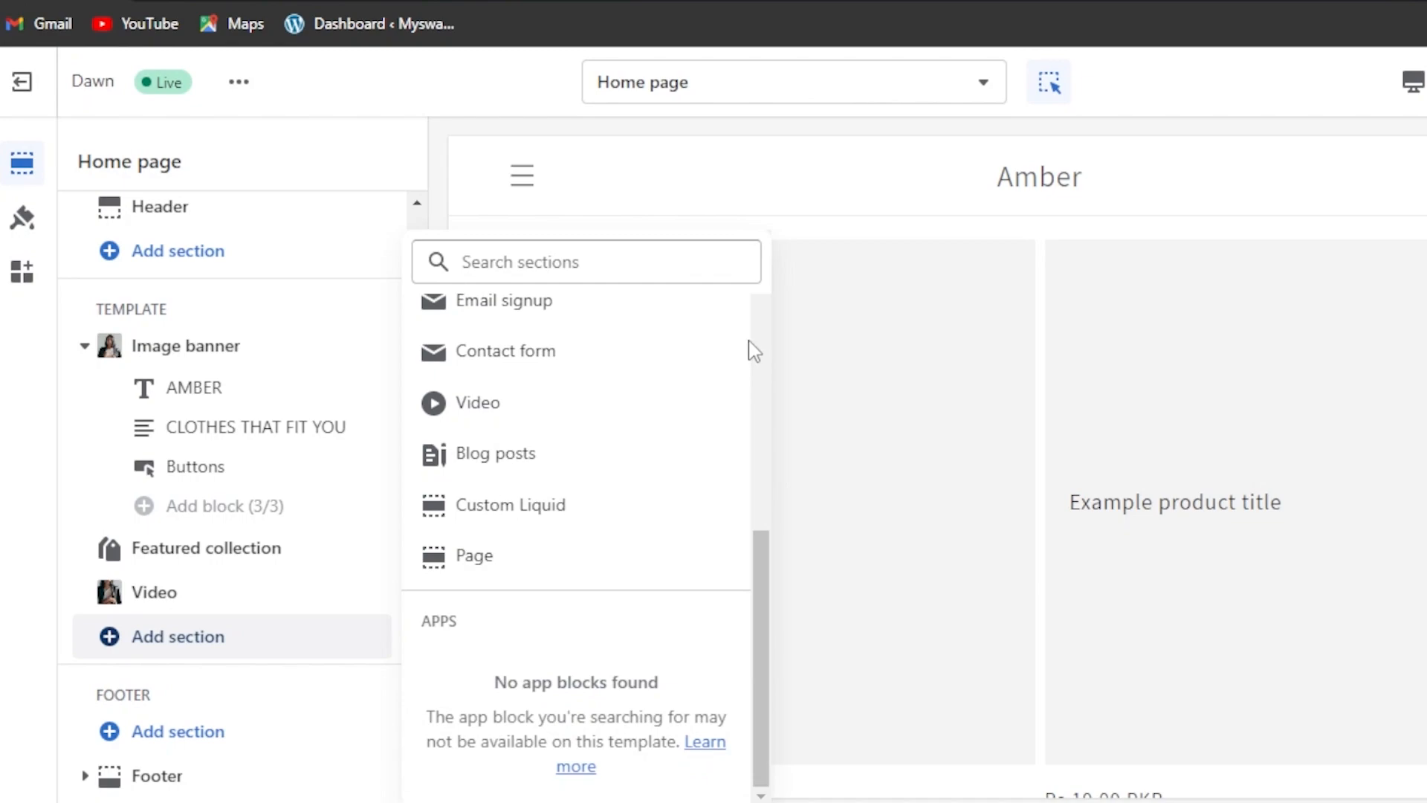
pyautogui.click(437, 151)
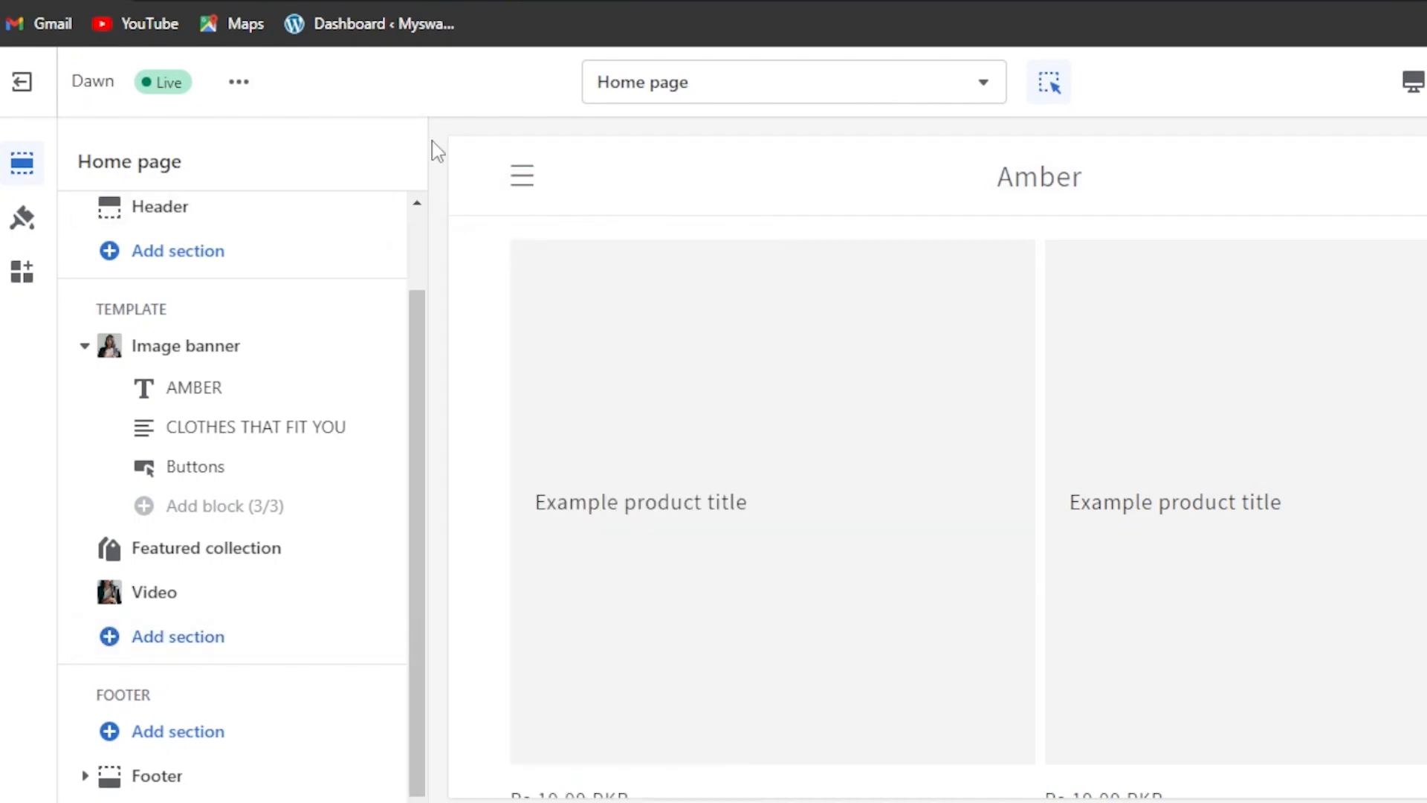
# Open the theme settings and look through the list of setting categories
pyautogui.click(18, 222)
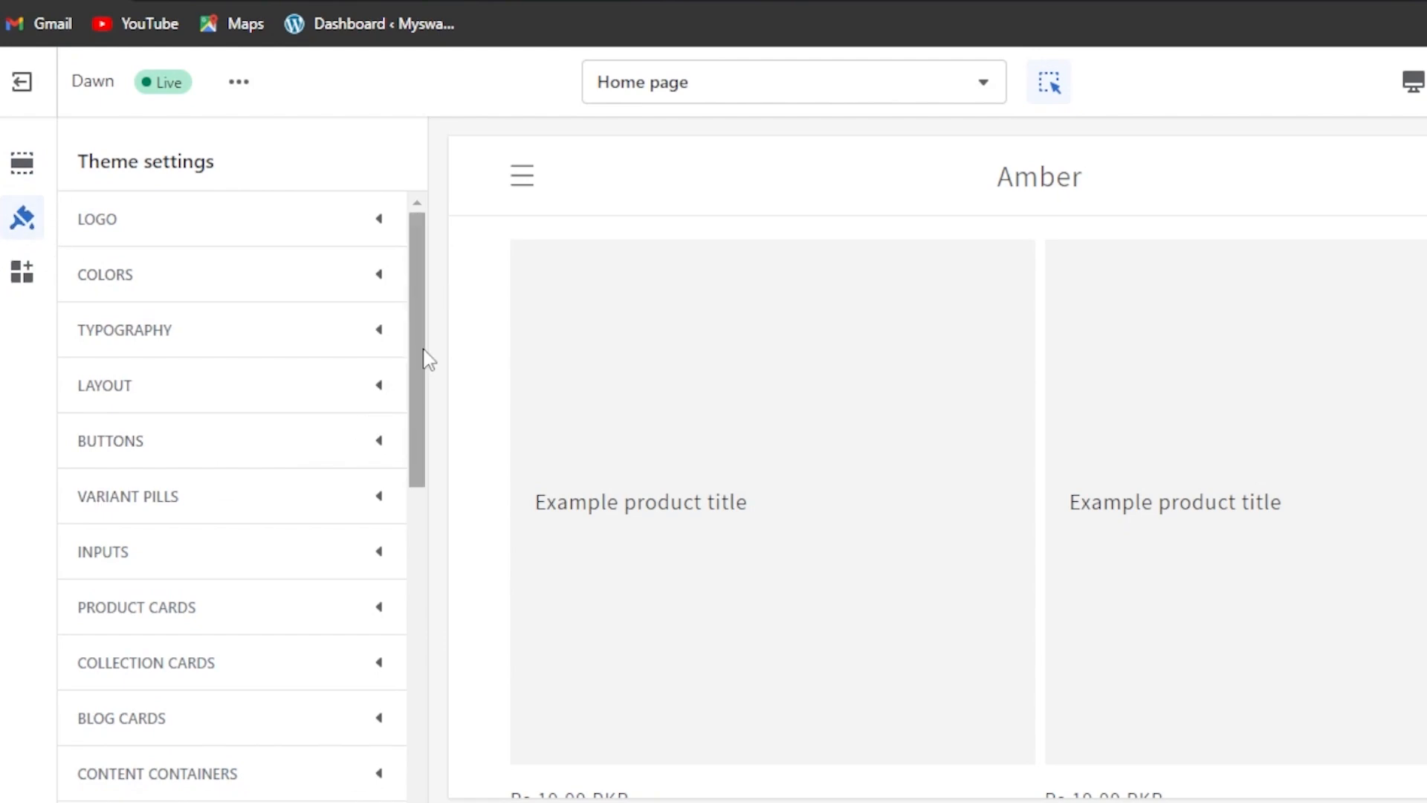
pyautogui.moveTo(416, 341)
pyautogui.mouseDown()
pyautogui.moveTo(416, 366)
pyautogui.moveTo(414, 322)
pyautogui.mouseUp()
pyautogui.moveTo(416, 334); pyautogui.dragTo(414, 450)
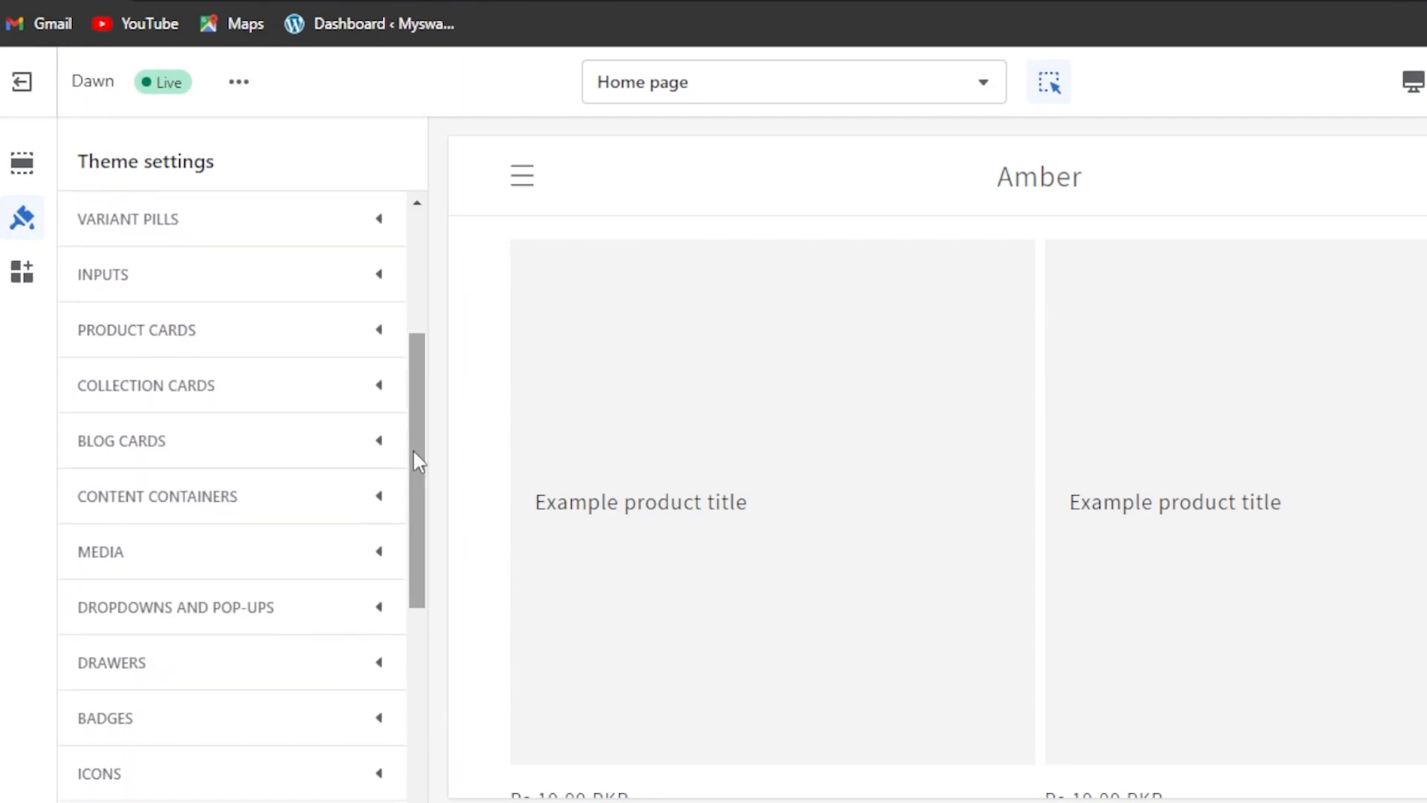
pyautogui.moveTo(418, 462); pyautogui.dragTo(417, 338)
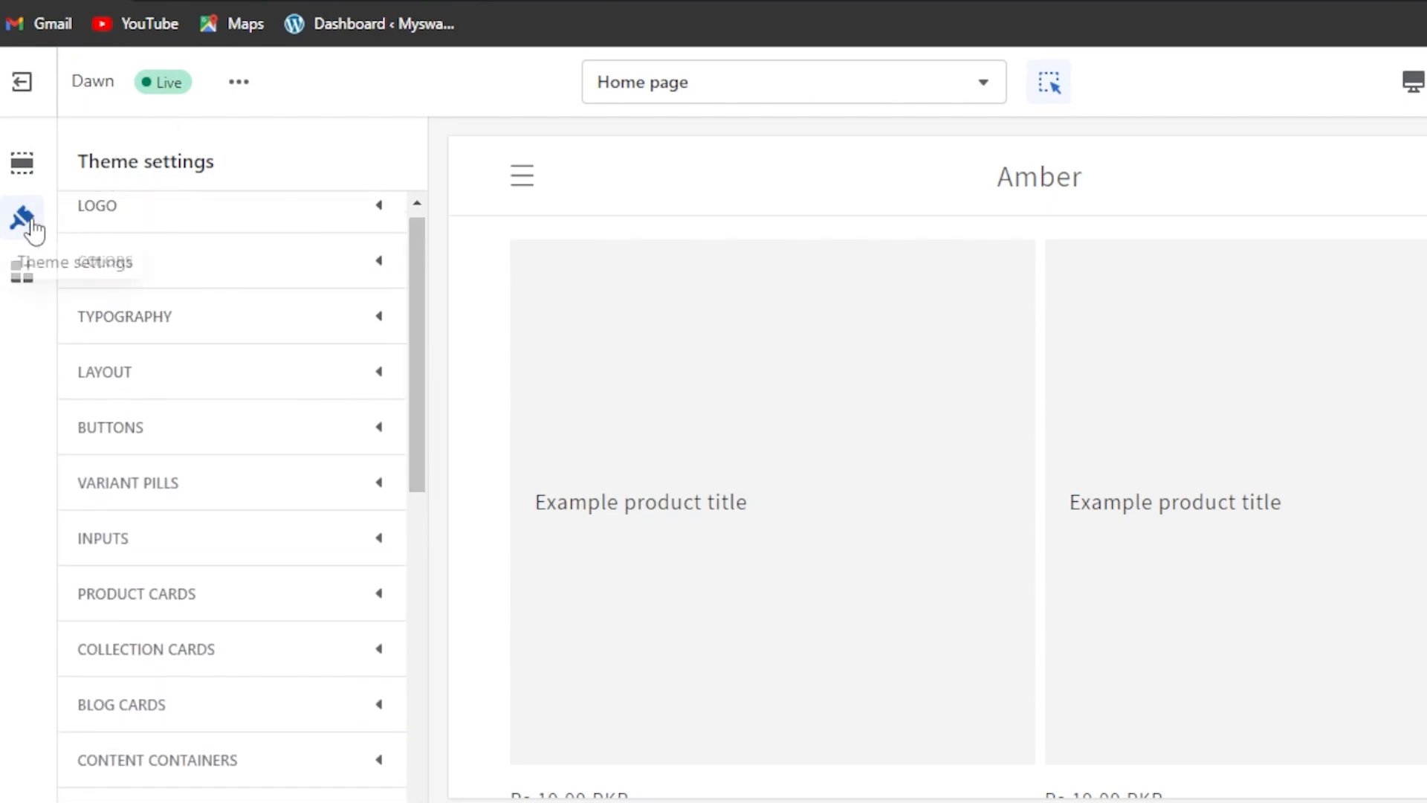
pyautogui.moveTo(412, 260); pyautogui.dragTo(412, 221)
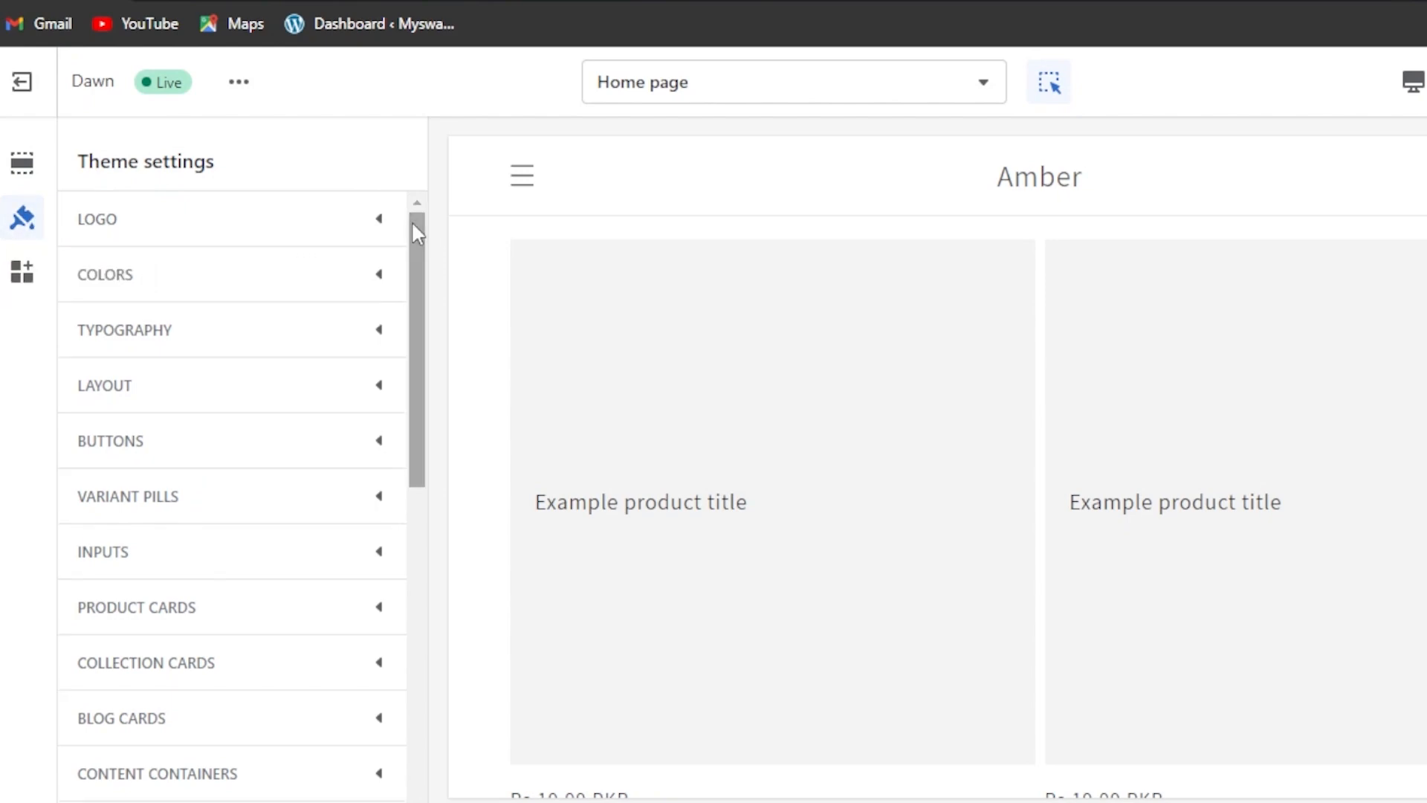
# Expand the Logo and Colors theme settings and examine the logo, favicon, primary color and secondary color options
pyautogui.click(339, 235)
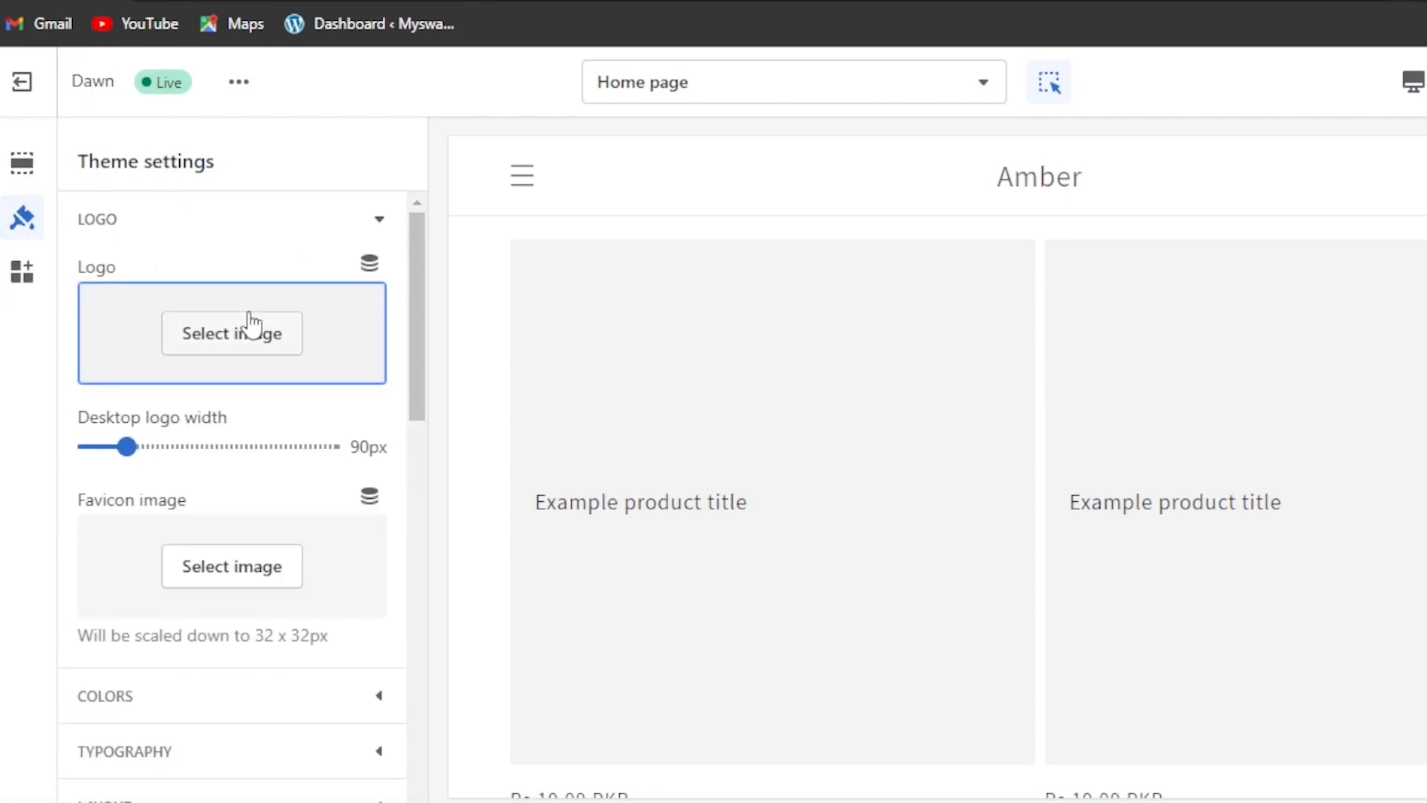
pyautogui.moveTo(417, 360); pyautogui.dragTo(419, 439)
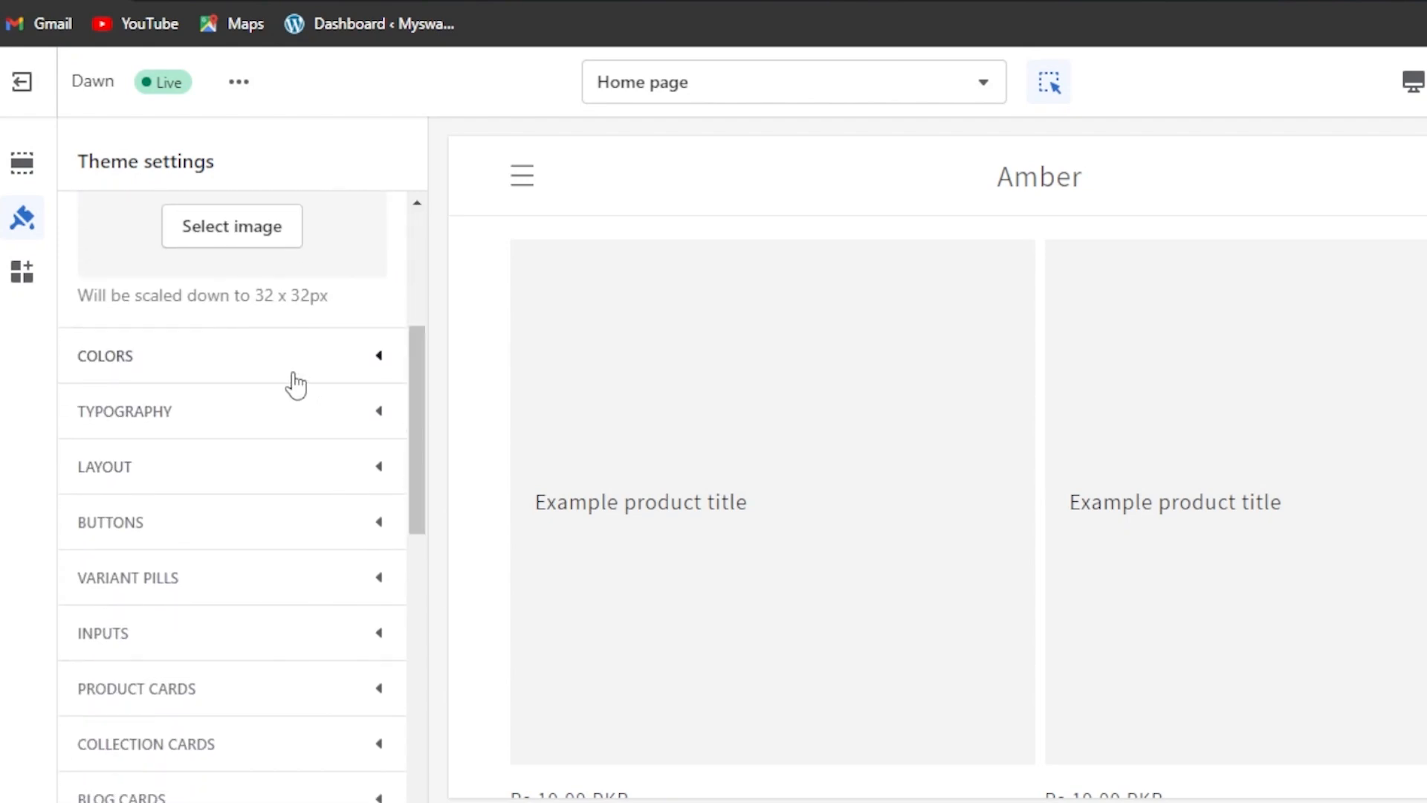
pyautogui.click(296, 385)
pyautogui.scroll(-3, 294, 384)
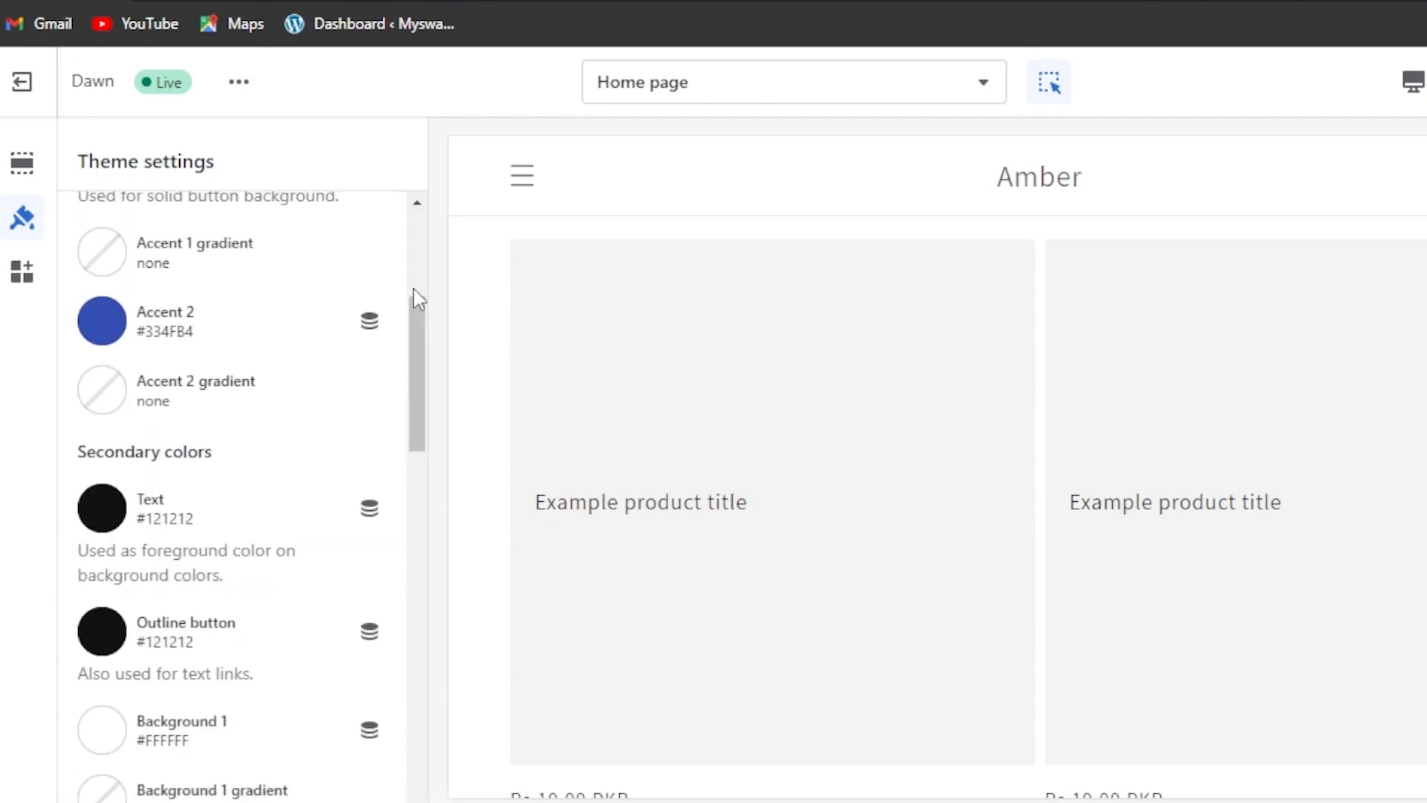
pyautogui.moveTo(420, 316)
pyautogui.mouseDown()
pyautogui.moveTo(417, 299)
pyautogui.moveTo(428, 388)
pyautogui.moveTo(426, 238)
pyautogui.moveTo(427, 320)
pyautogui.mouseUp()
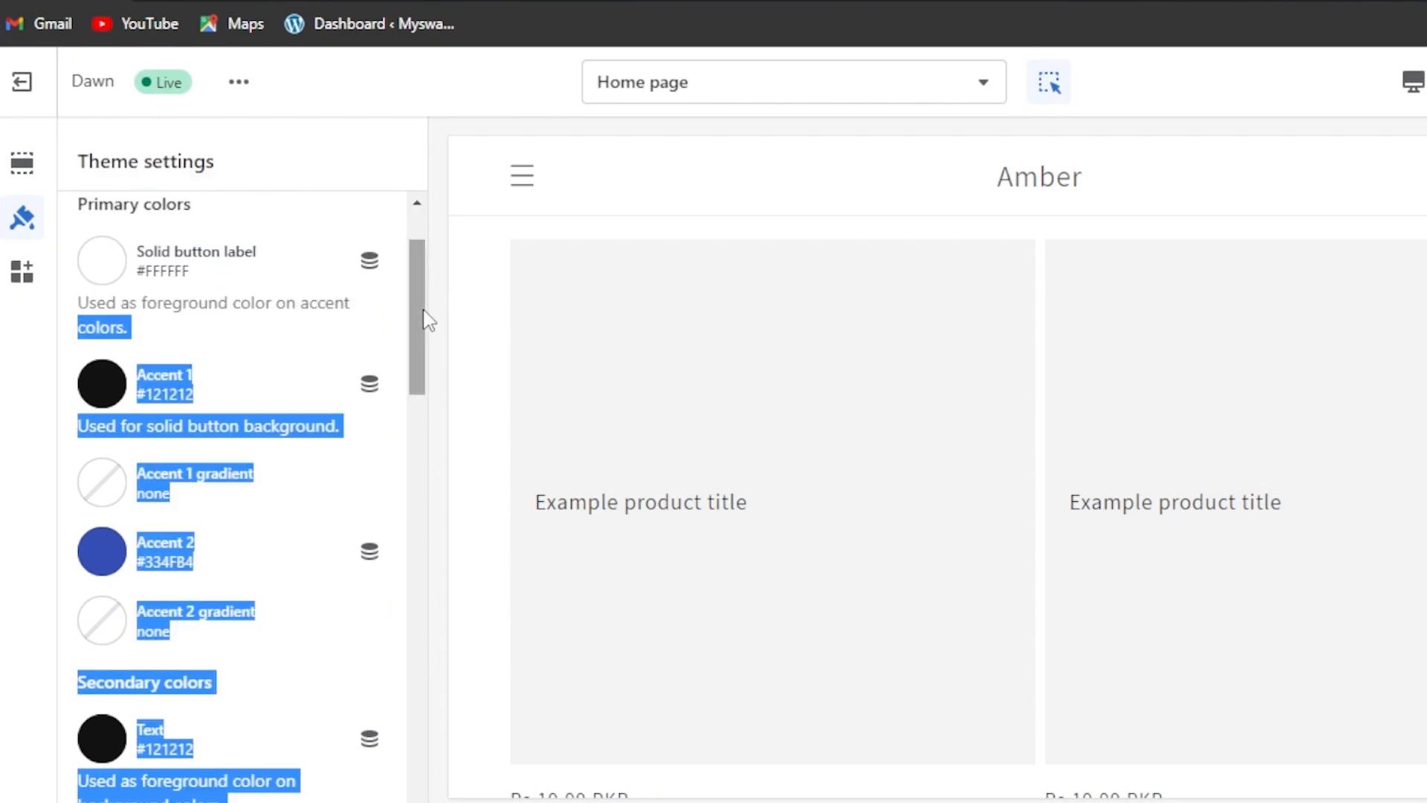
pyautogui.click(438, 335)
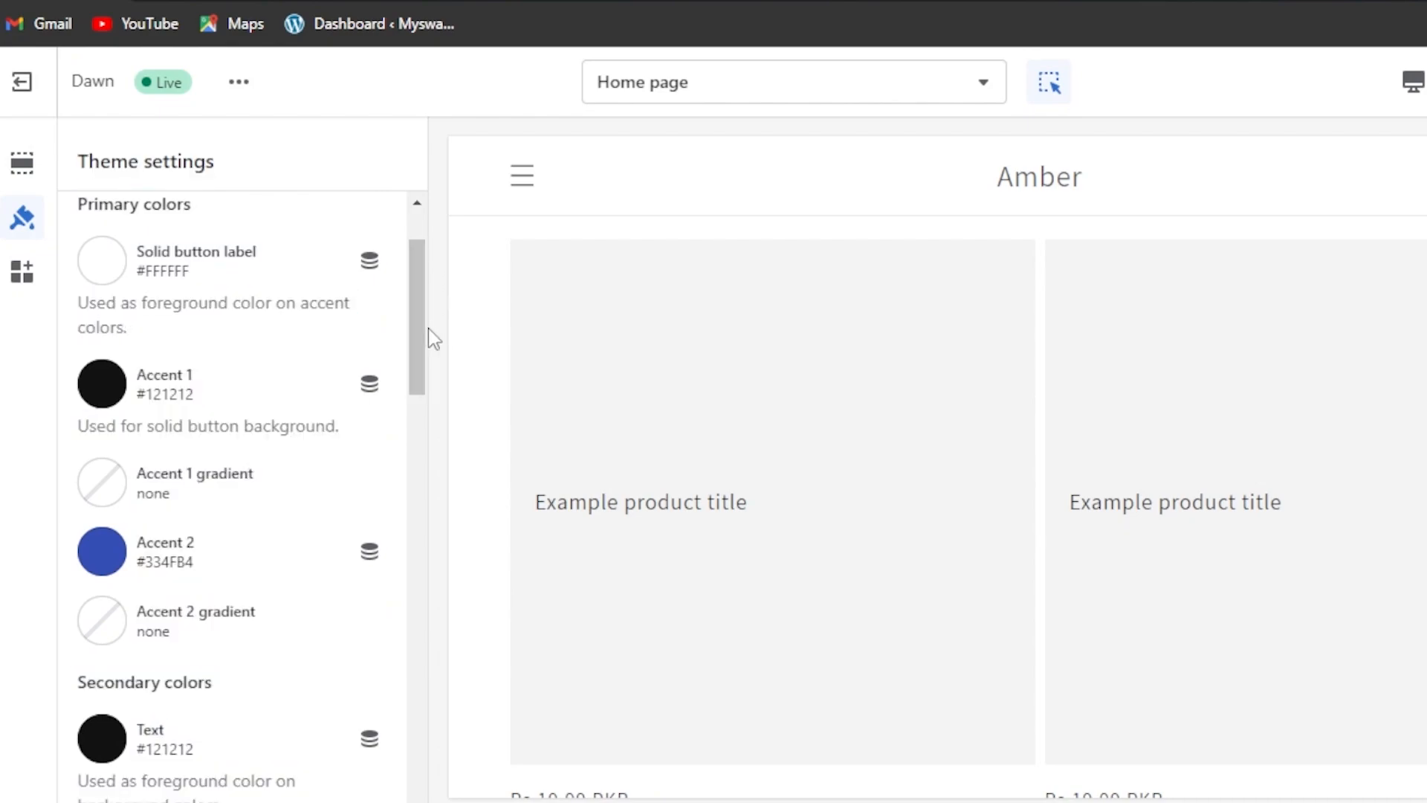
pyautogui.moveTo(414, 336); pyautogui.dragTo(410, 537)
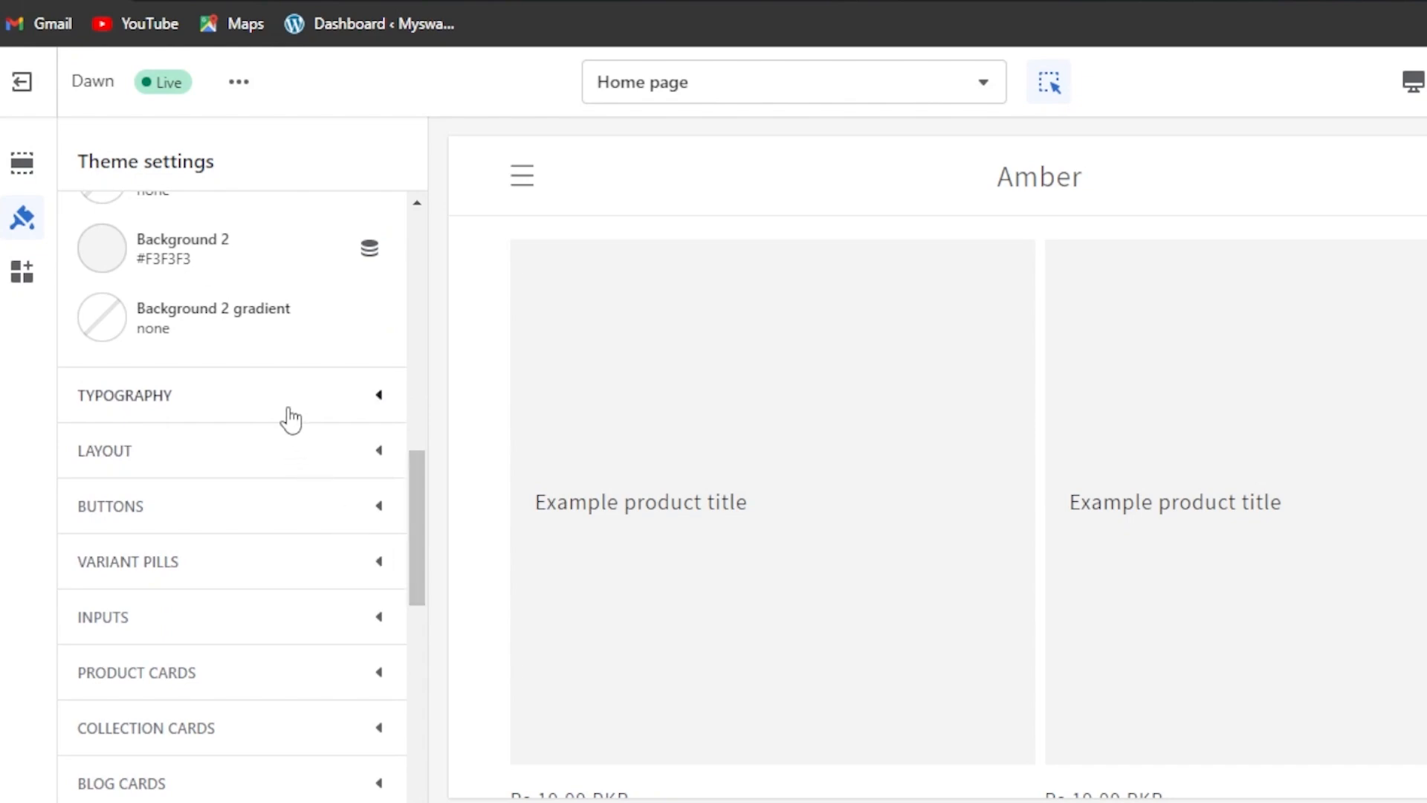
# Examine the Typography theme settings and browse the fonts offered for body text, leaving the font selection without choosing one
pyautogui.scroll(-2, 288, 413)
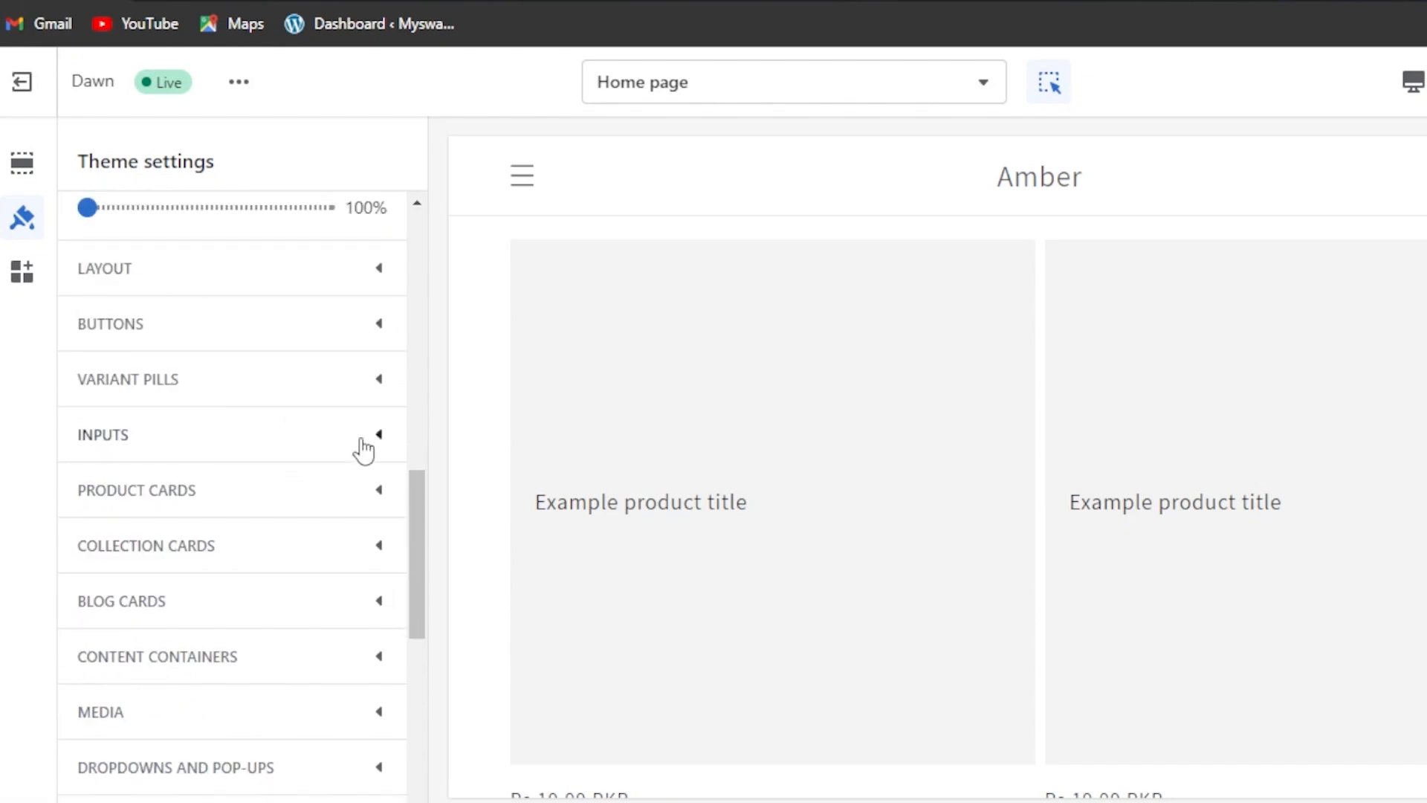
pyautogui.moveTo(412, 520); pyautogui.dragTo(413, 394)
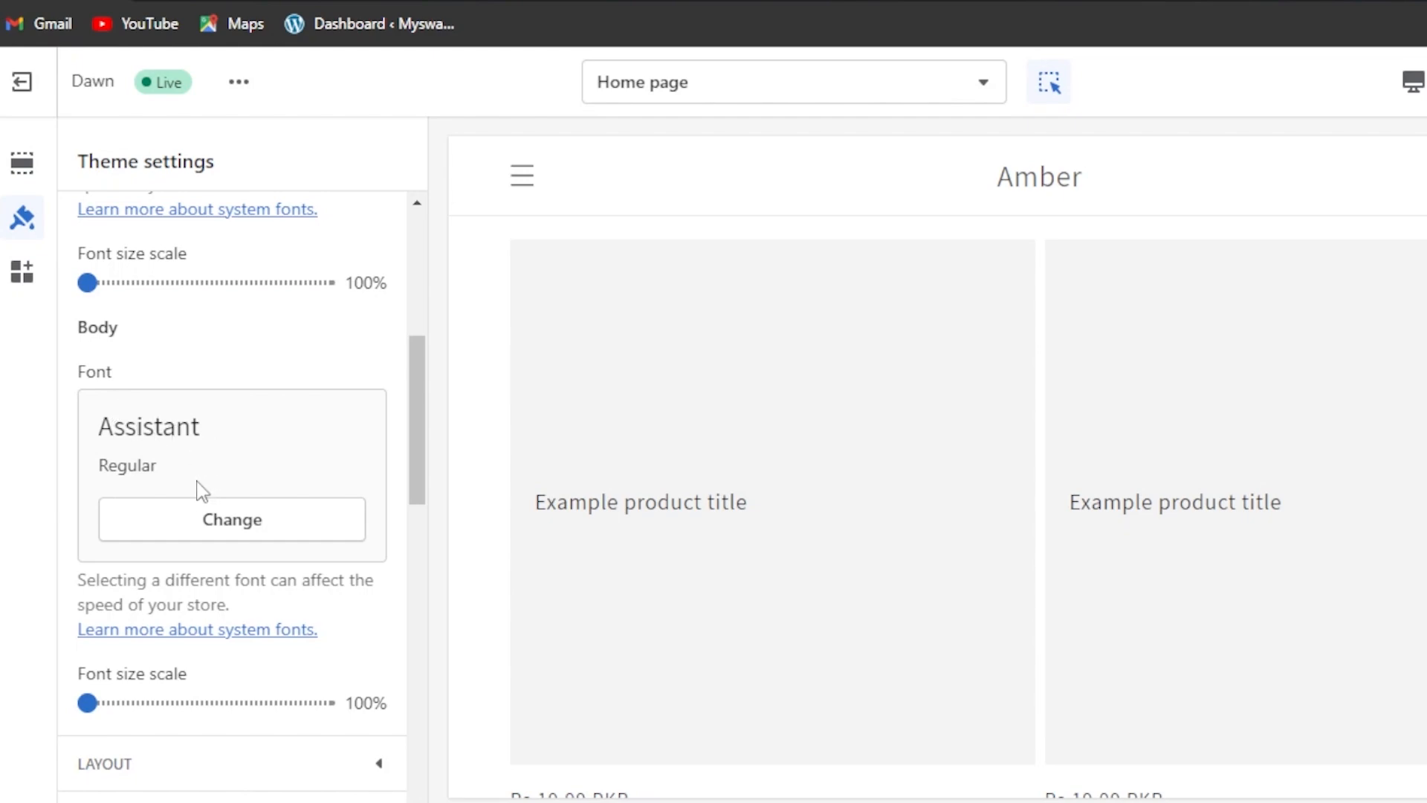
pyautogui.click(272, 529)
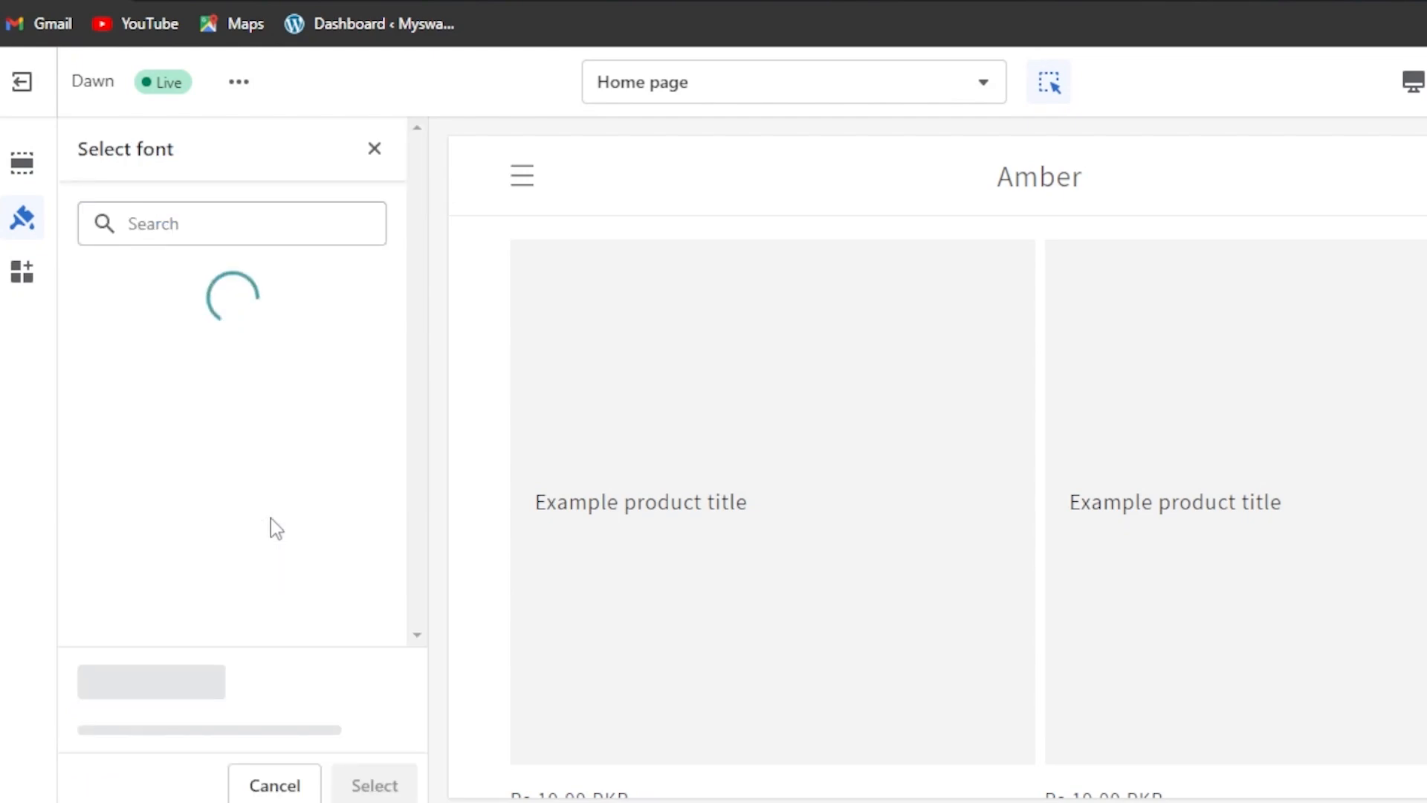
pyautogui.moveTo(423, 210); pyautogui.dragTo(408, 256)
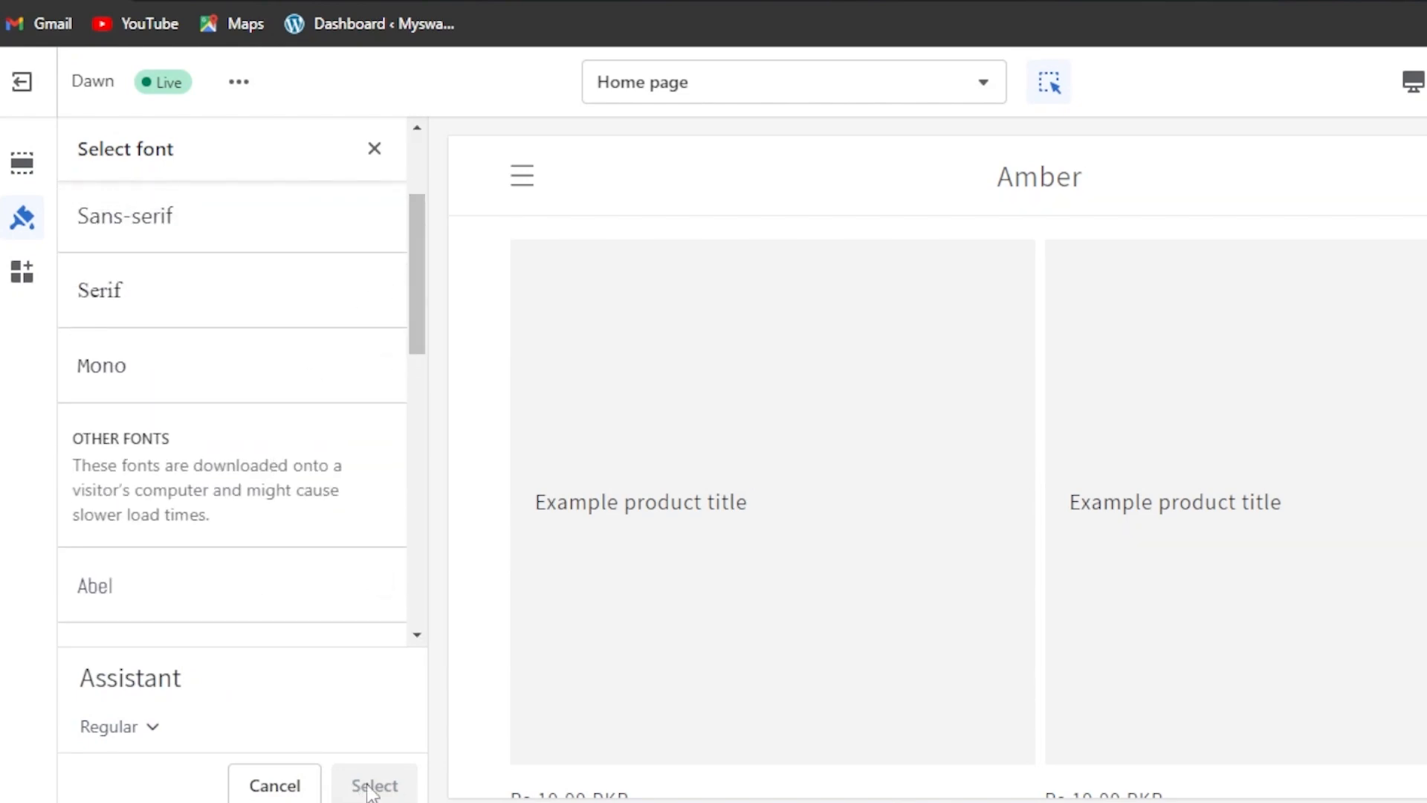
pyautogui.click(269, 785)
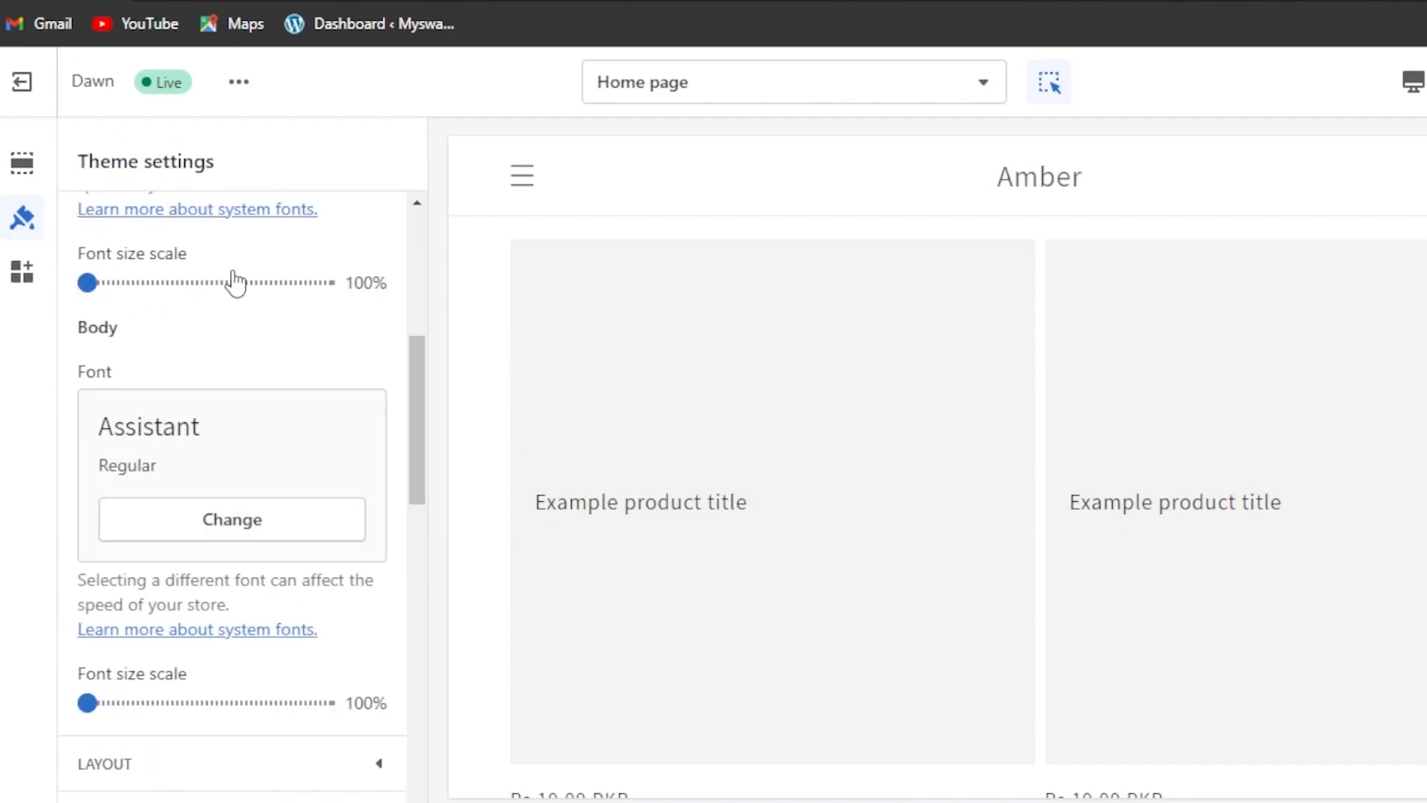
# Expand the Buttons theme settings and examine the border and shadow options
pyautogui.moveTo(418, 424); pyautogui.dragTo(418, 562)
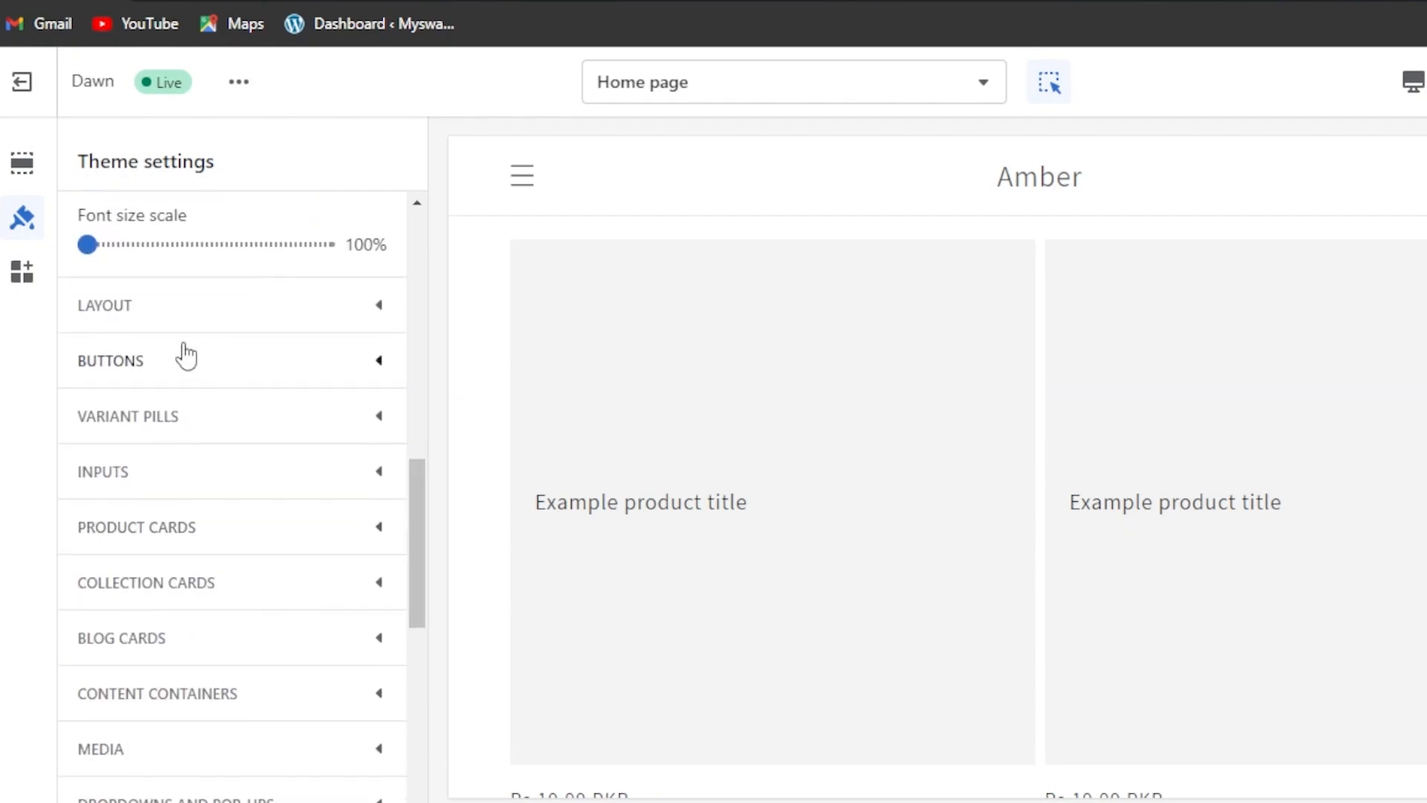
pyautogui.scroll(-3, 185, 356)
pyautogui.moveTo(420, 516); pyautogui.dragTo(447, 324)
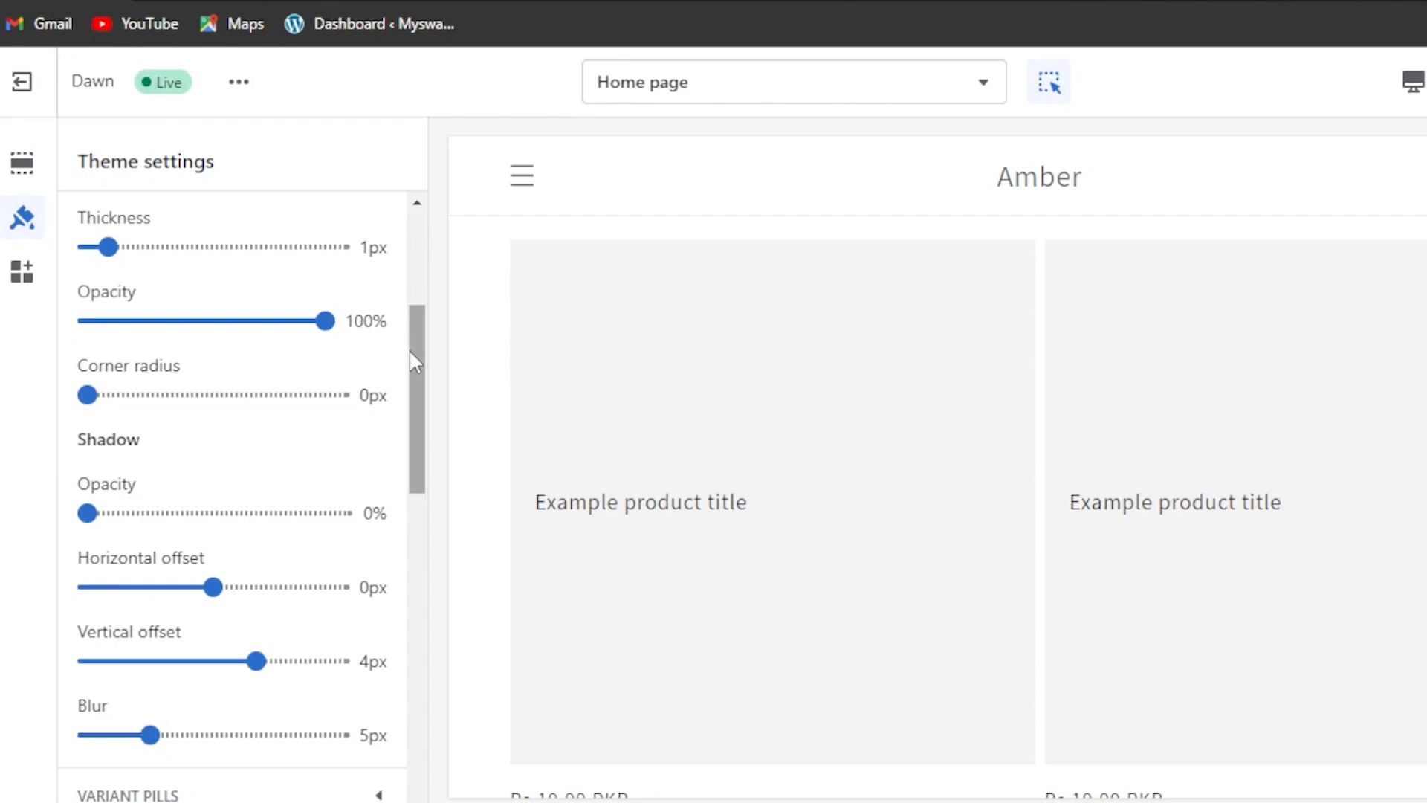
pyautogui.moveTo(413, 363); pyautogui.dragTo(415, 222)
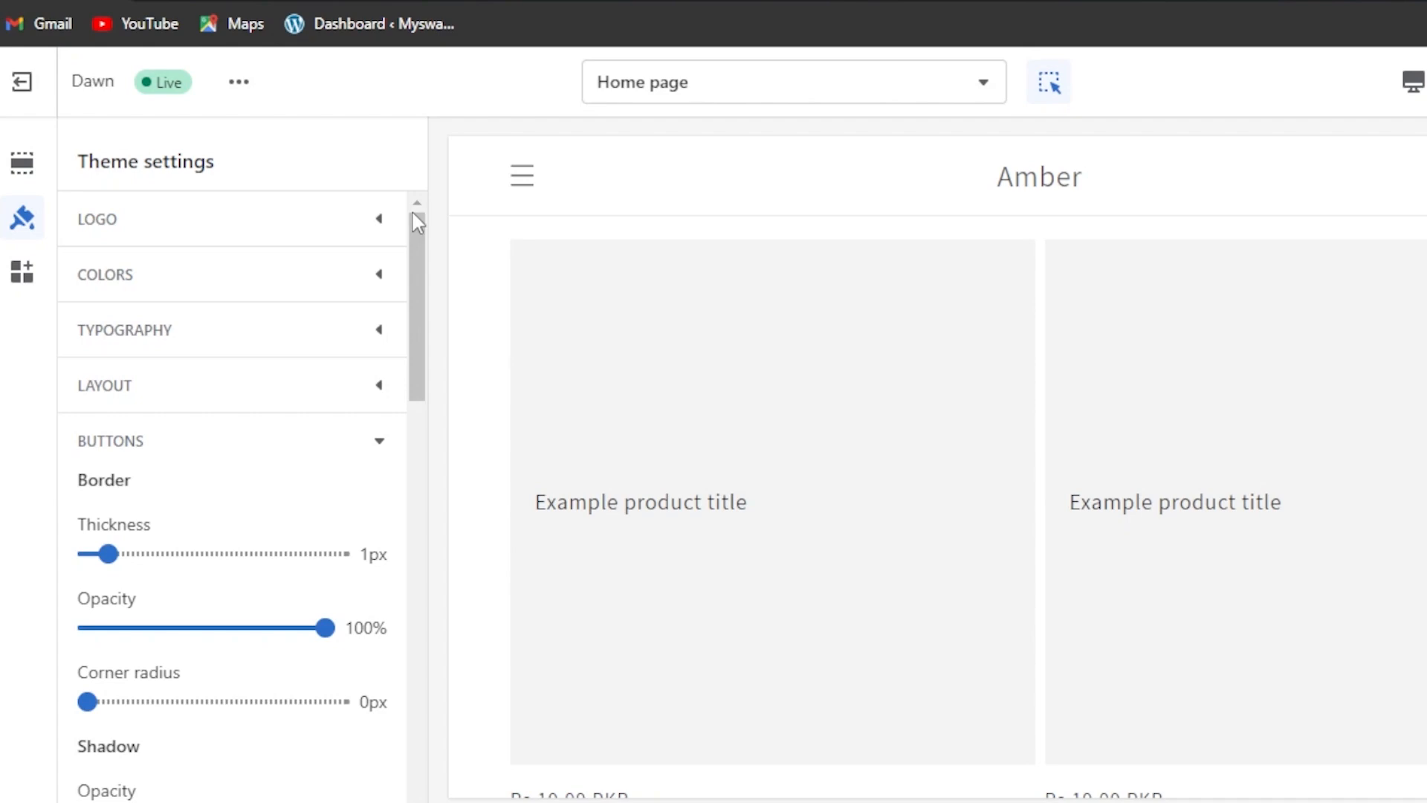
# Open the home page's Header section and examine its logo, menu, mobile layout, spacing and padding settings, then return to the section list
pyautogui.click(31, 175)
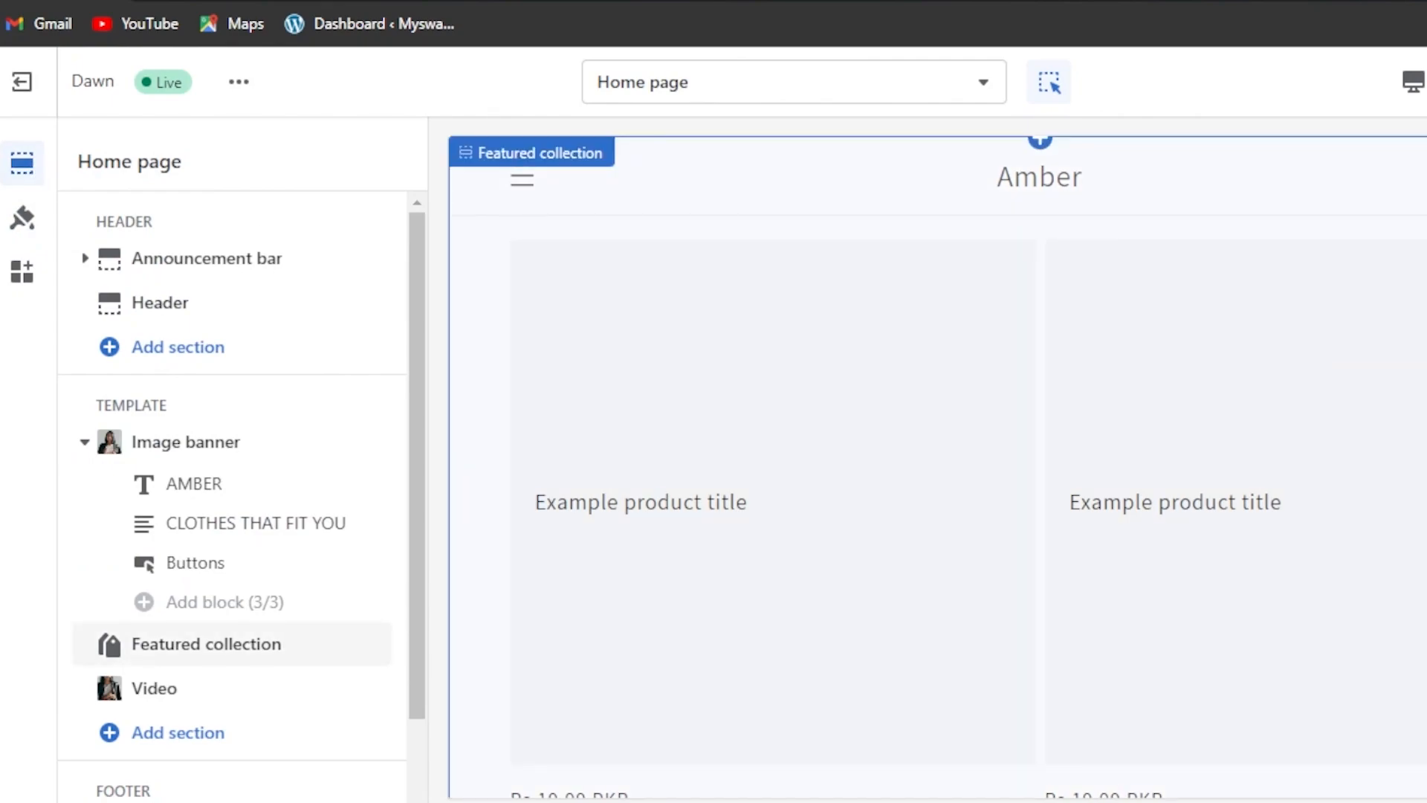
pyautogui.scroll(10, 936, 468)
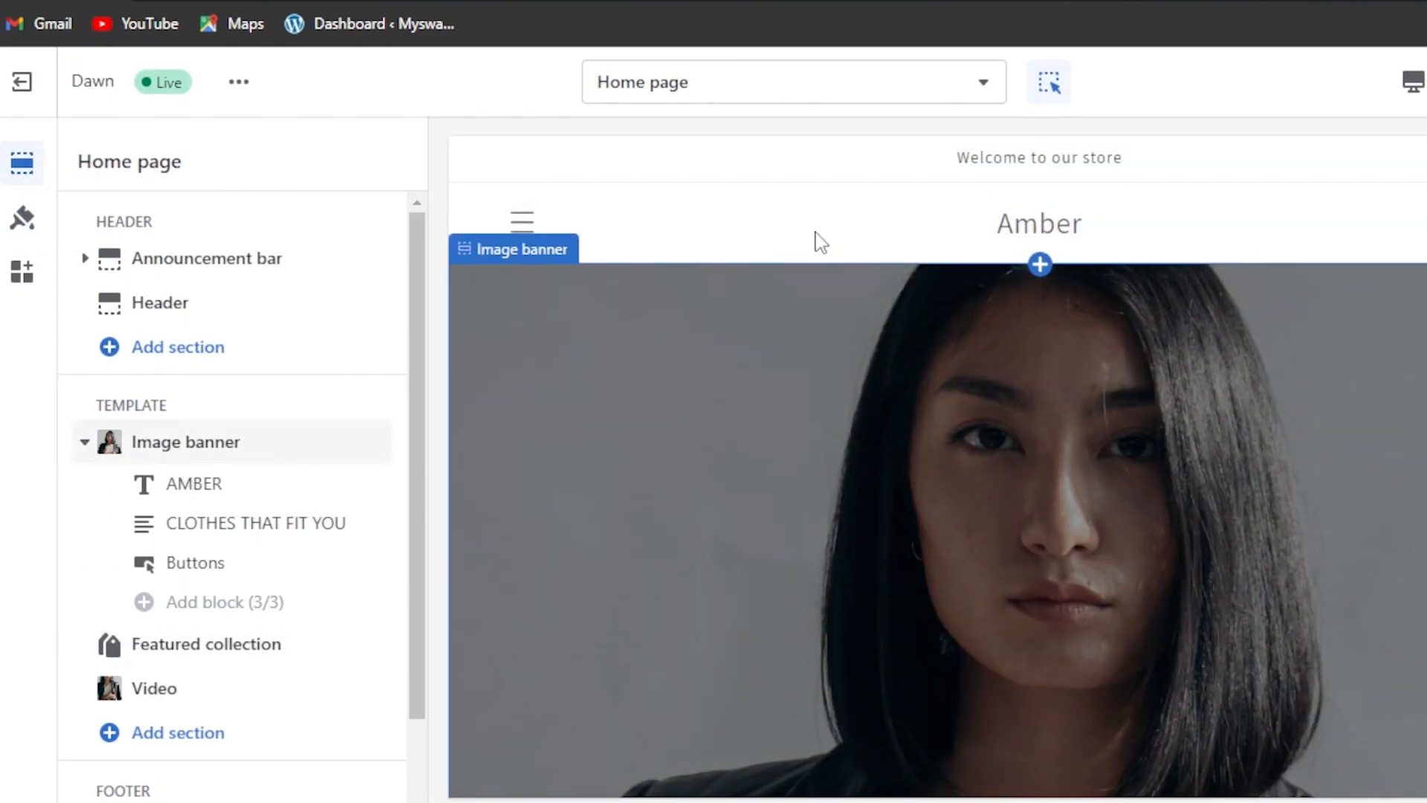
pyautogui.click(908, 242)
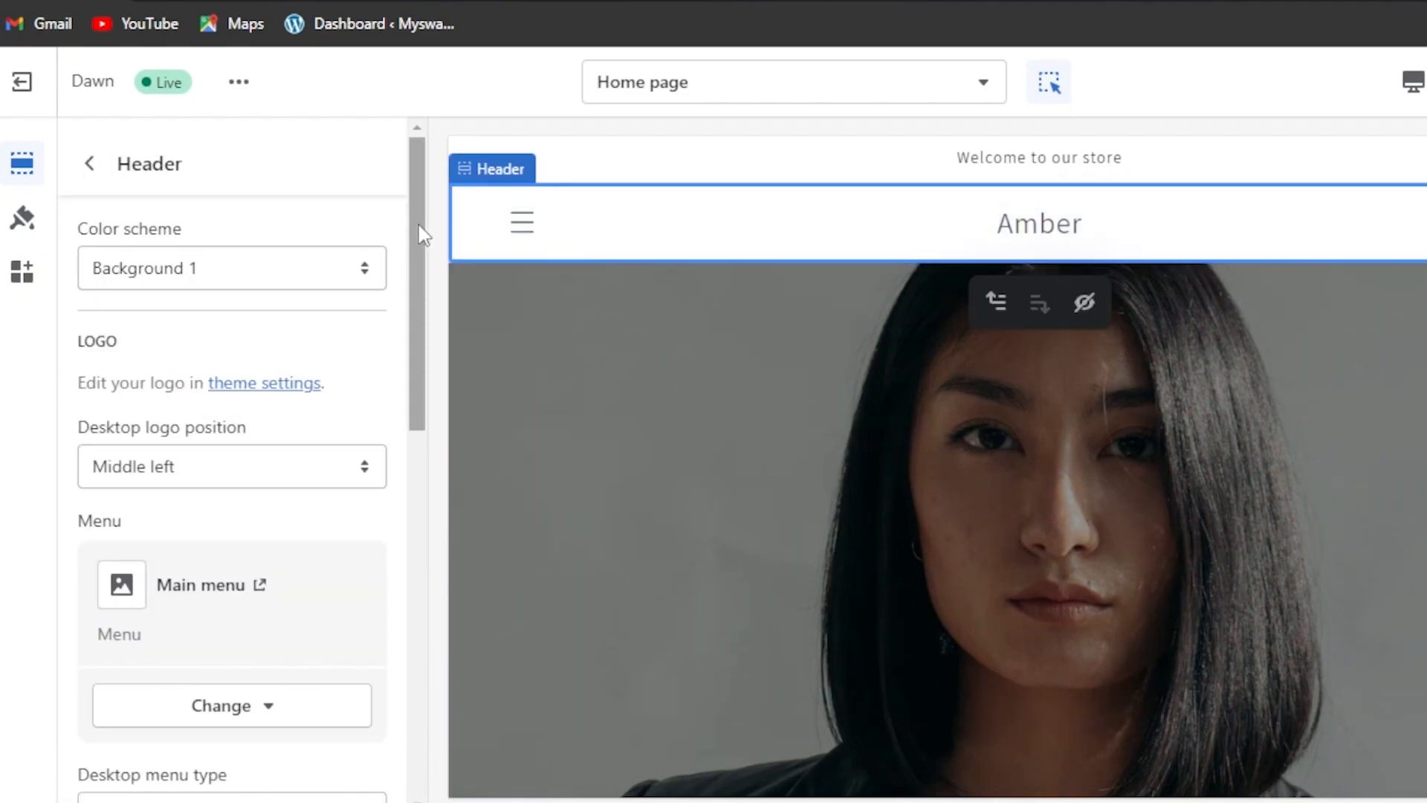
pyautogui.moveTo(408, 218); pyautogui.dragTo(410, 315)
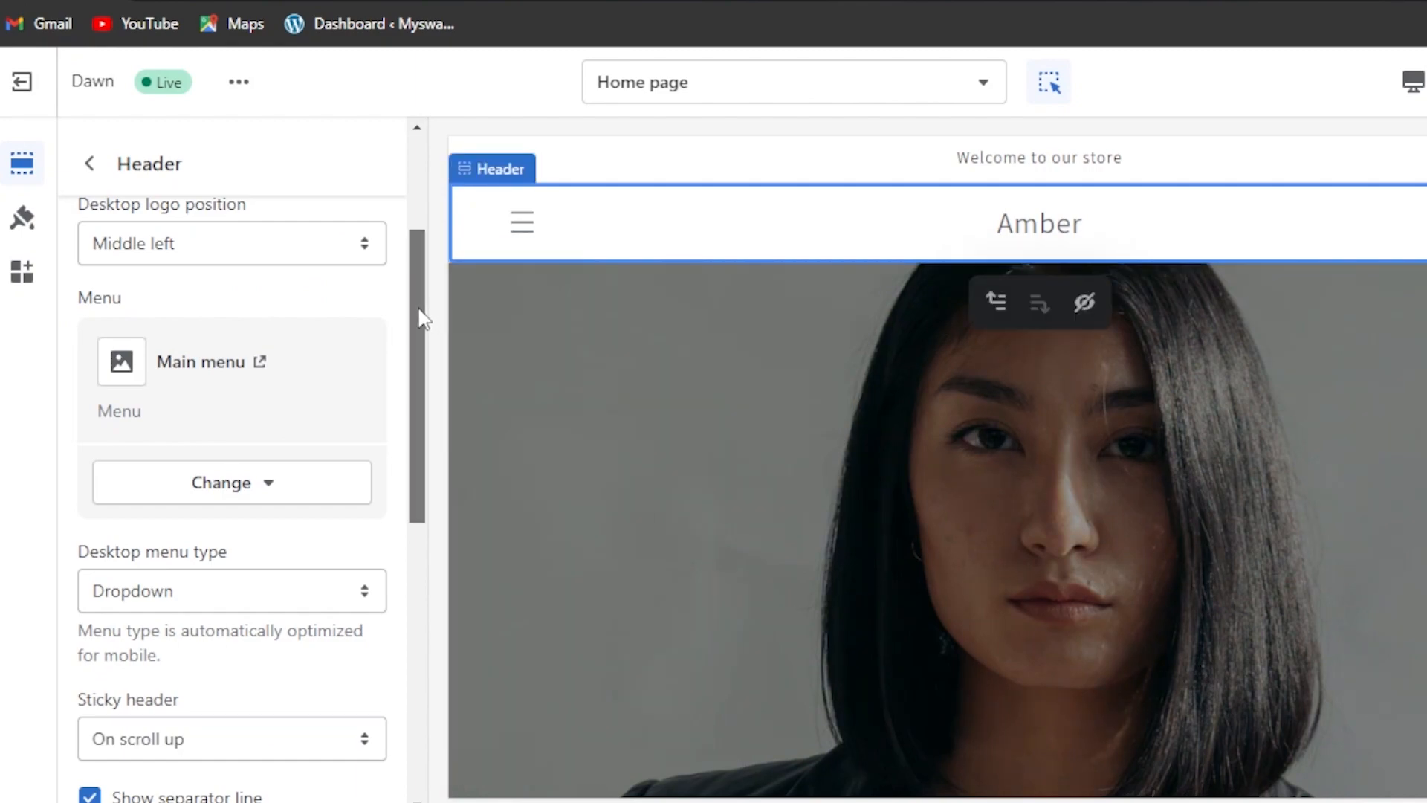
pyautogui.moveTo(422, 308); pyautogui.dragTo(414, 468)
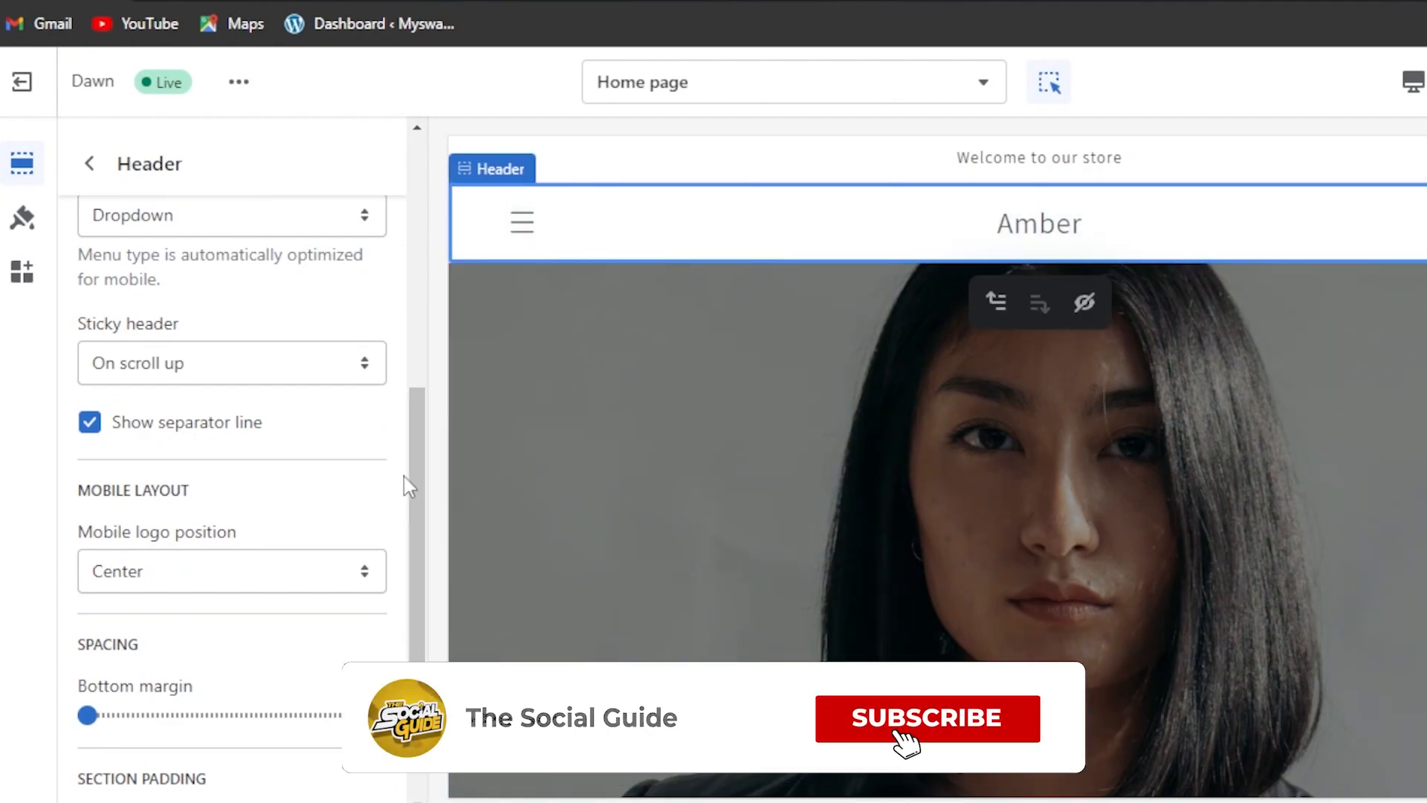
pyautogui.moveTo(407, 500); pyautogui.dragTo(418, 632)
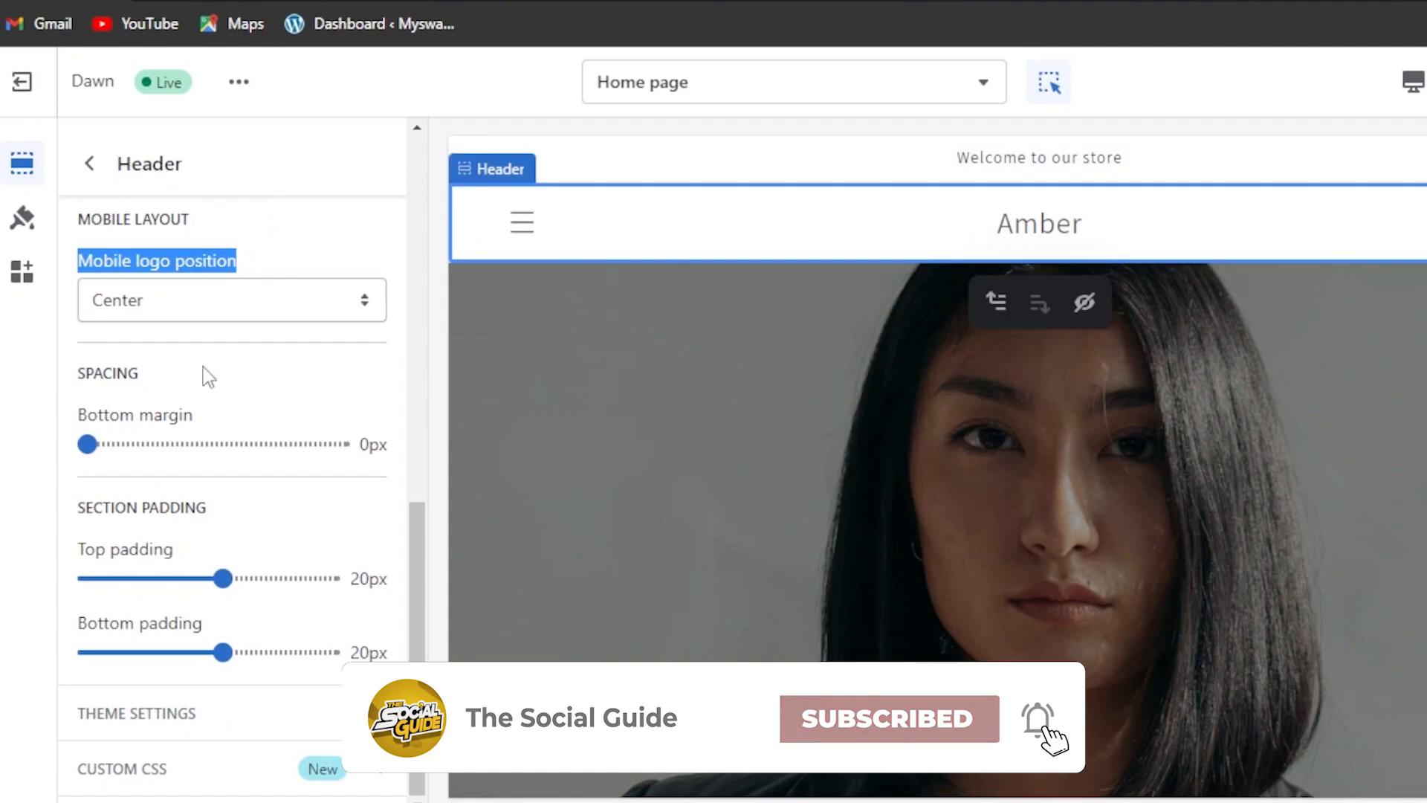
pyautogui.click(90, 162)
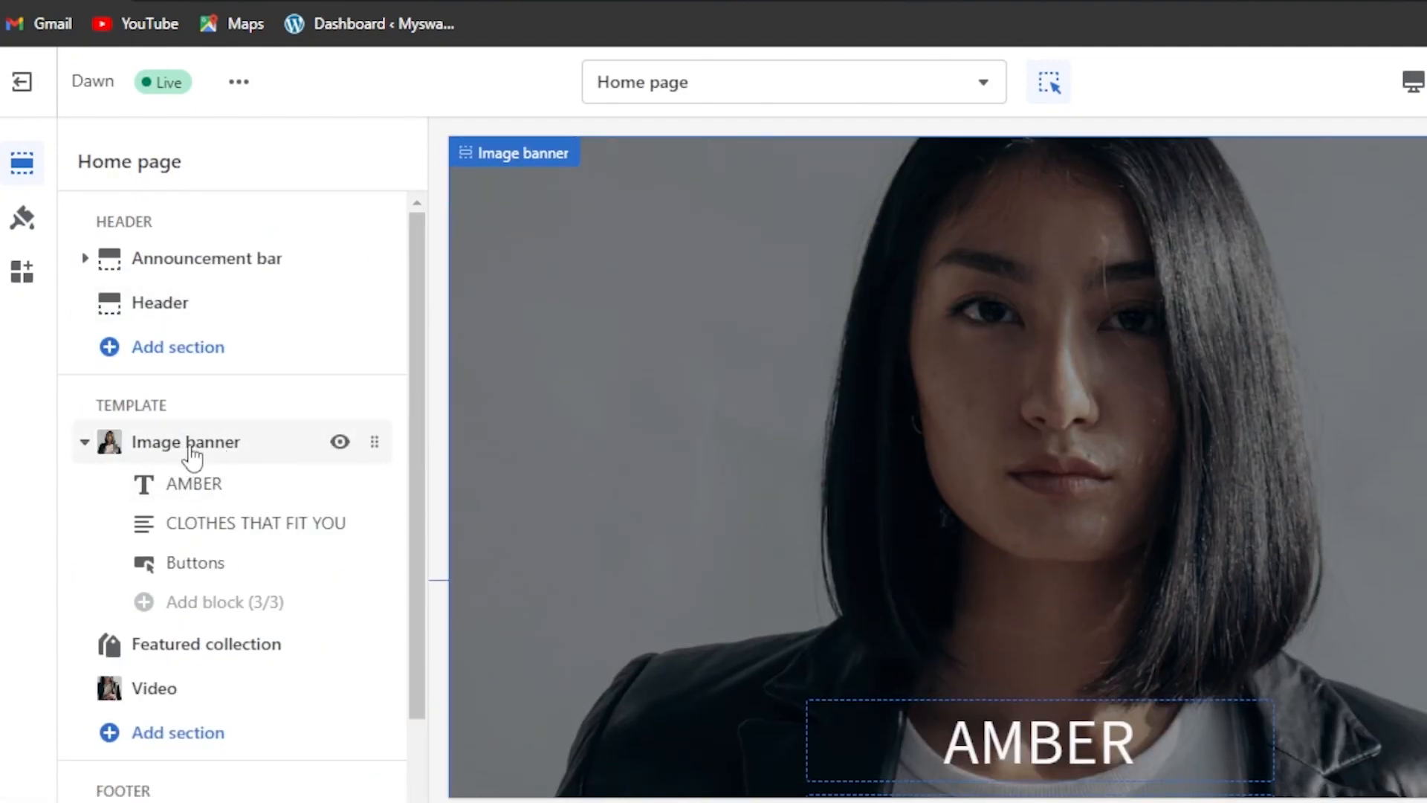
# Remove the first image from the Image banner section
pyautogui.click(191, 446)
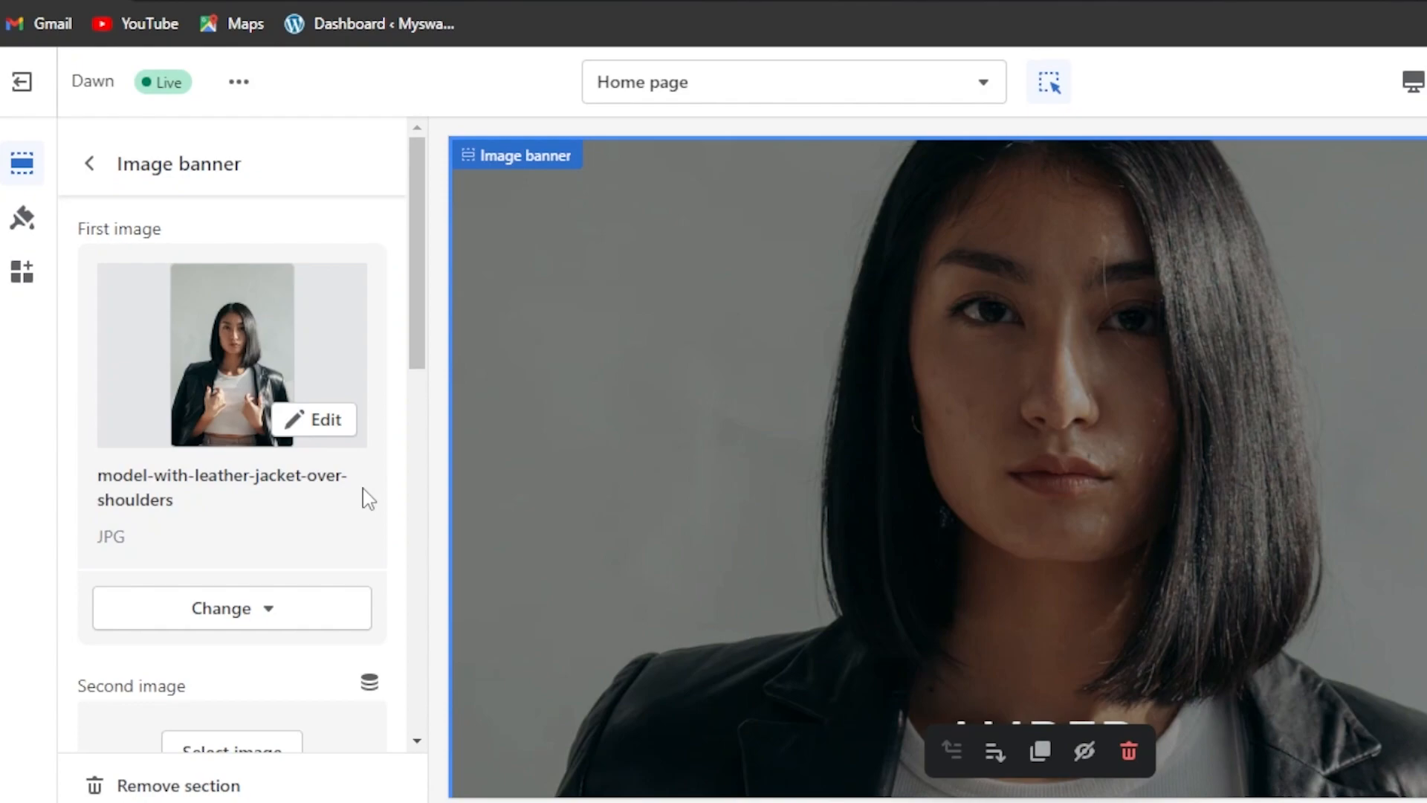
pyautogui.click(273, 627)
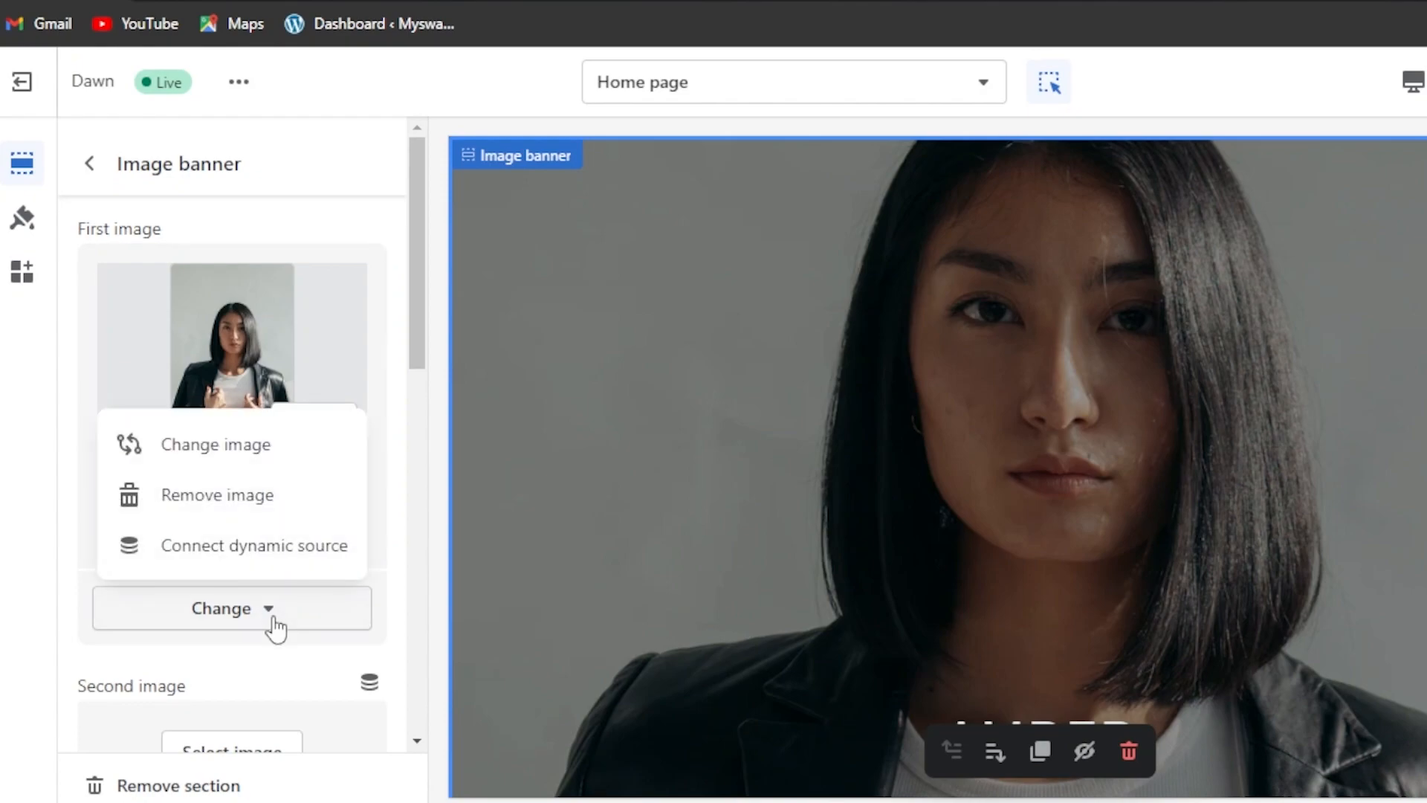
pyautogui.click(168, 498)
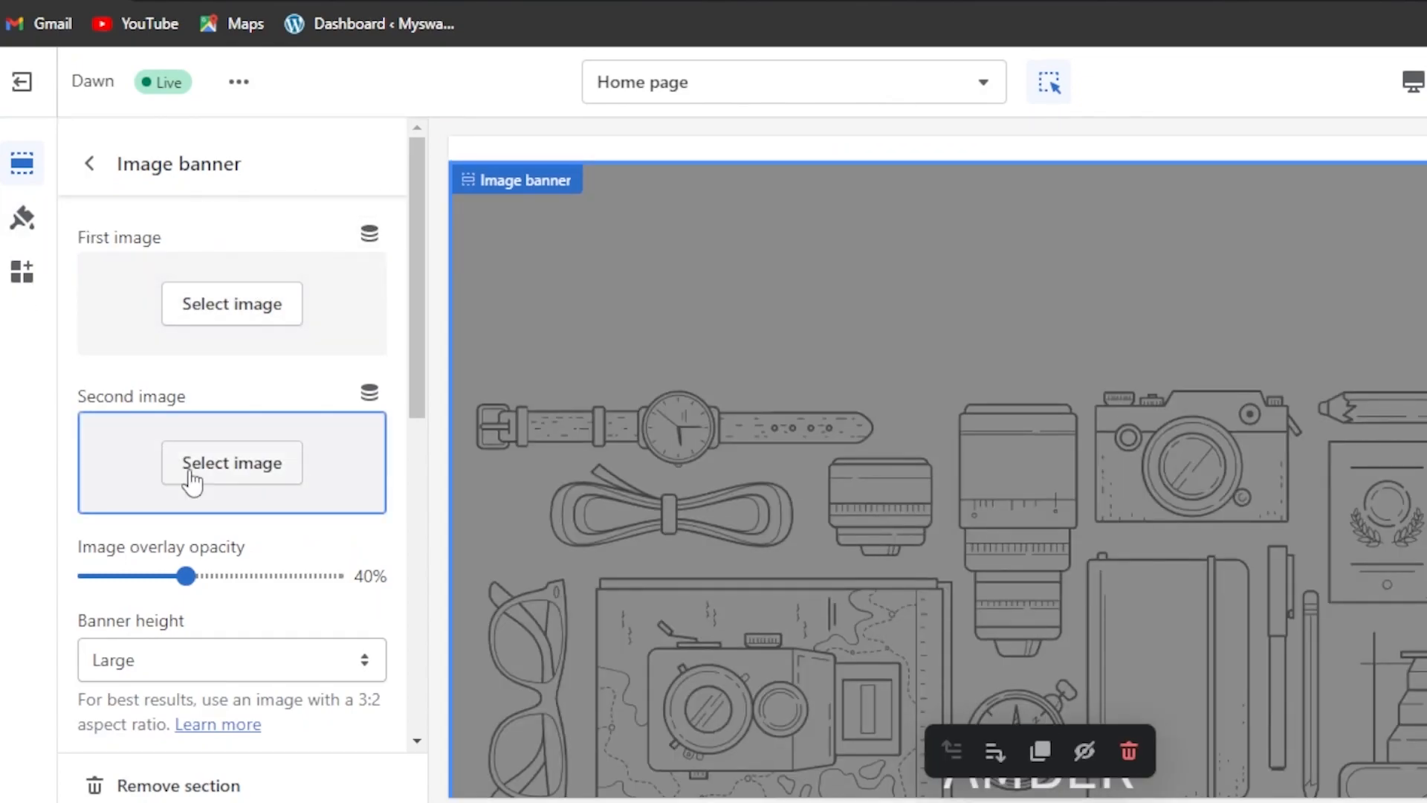
# Set the Image banner's first image to the library photo model-with-leather-jacket-over-shoulders and return to the section list
pyautogui.click(97, 173)
pyautogui.click(210, 450)
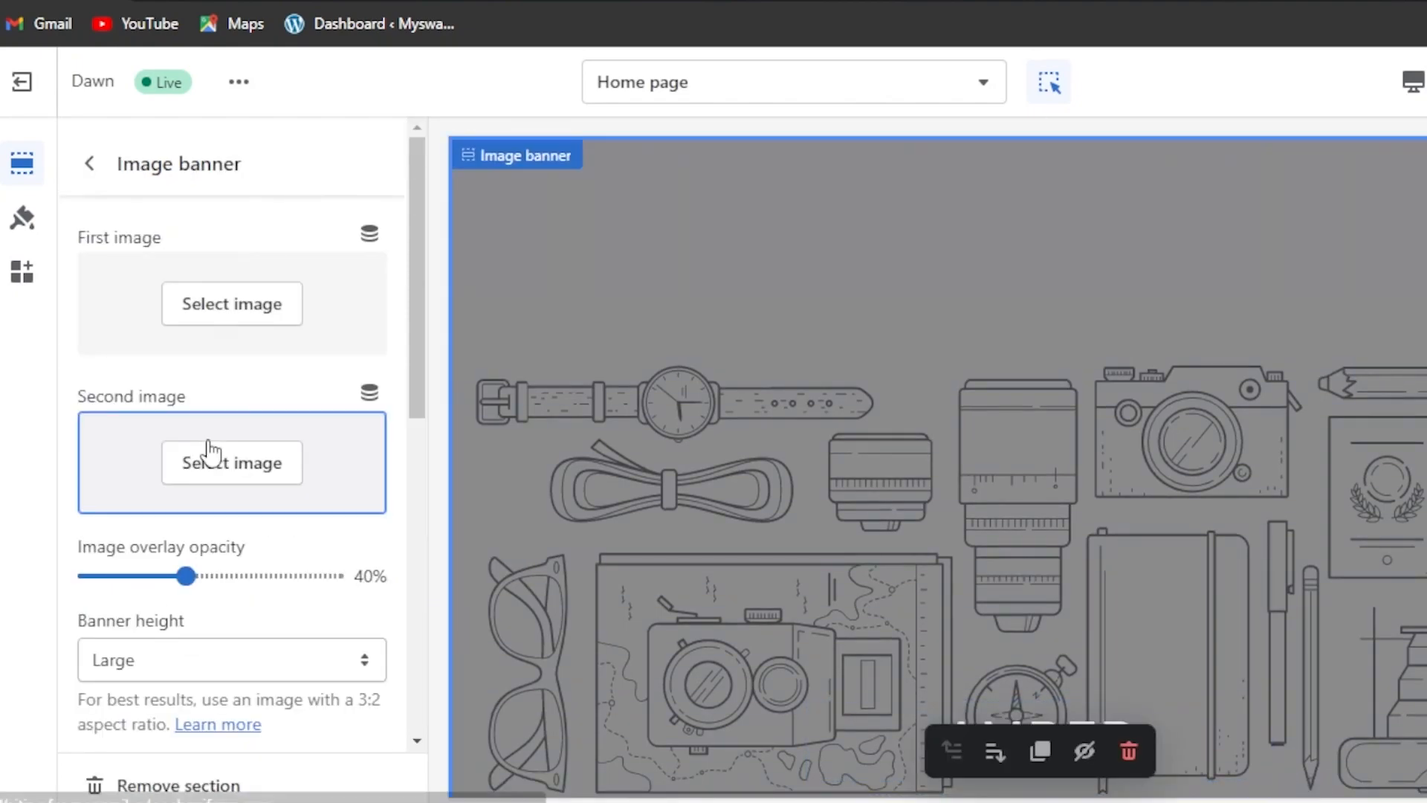
pyautogui.click(244, 296)
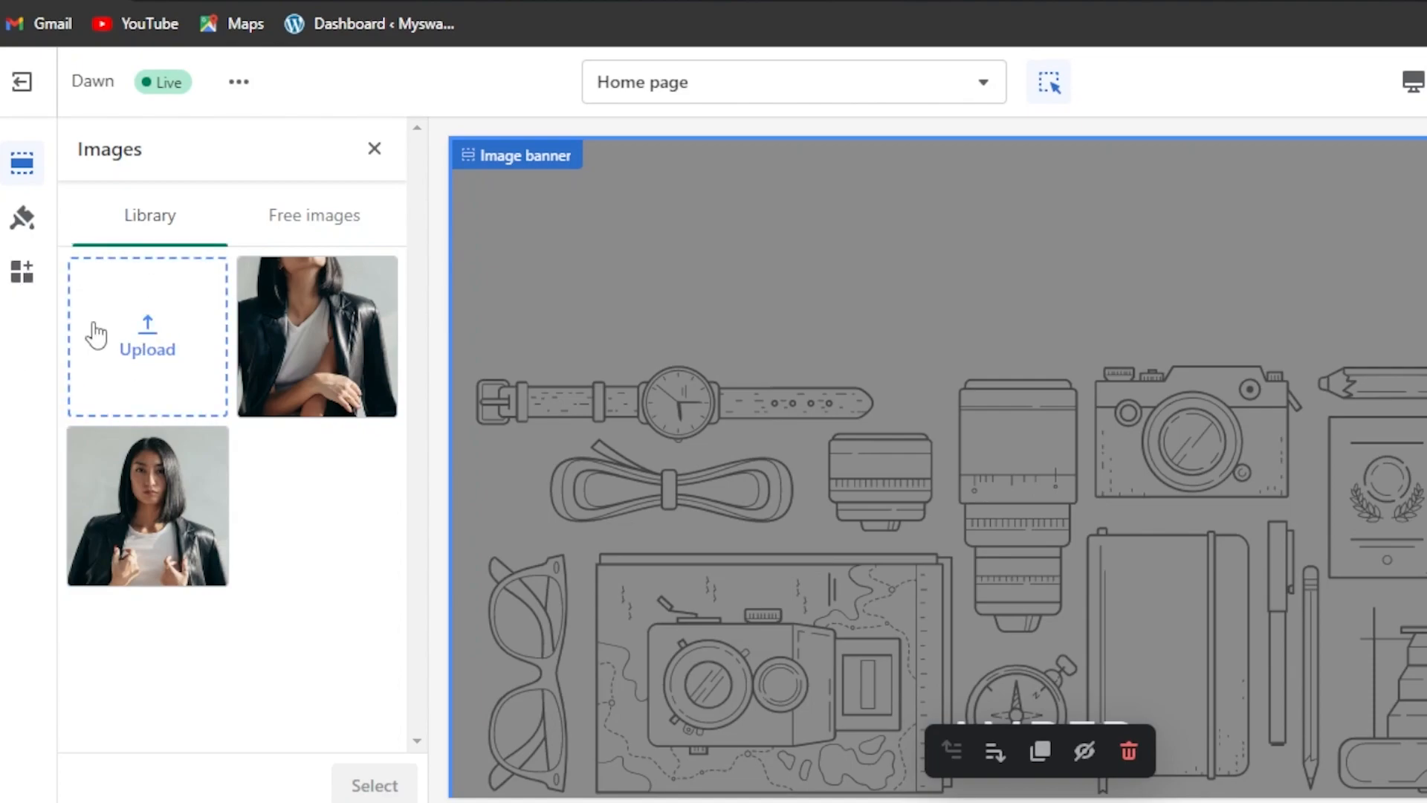
pyautogui.click(156, 442)
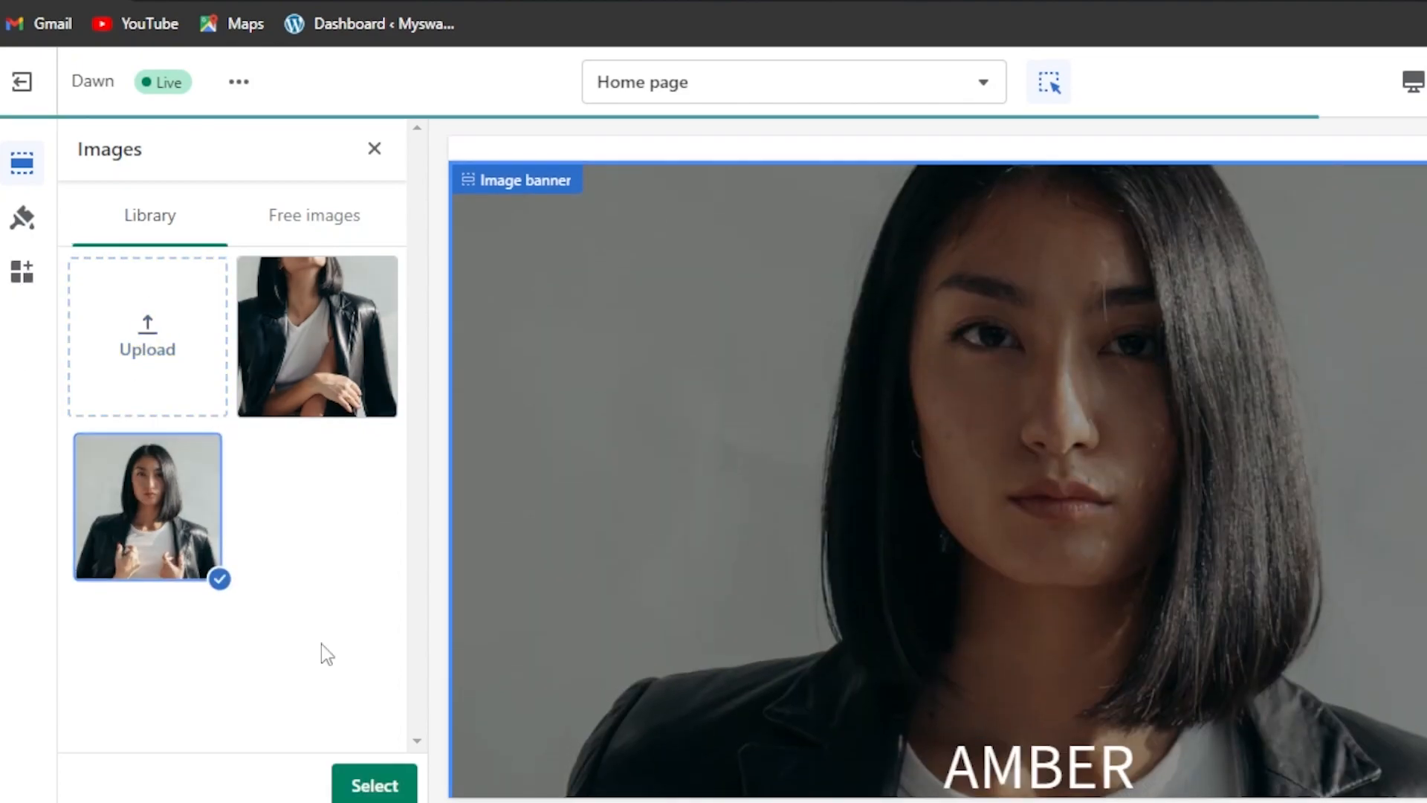
pyautogui.click(375, 784)
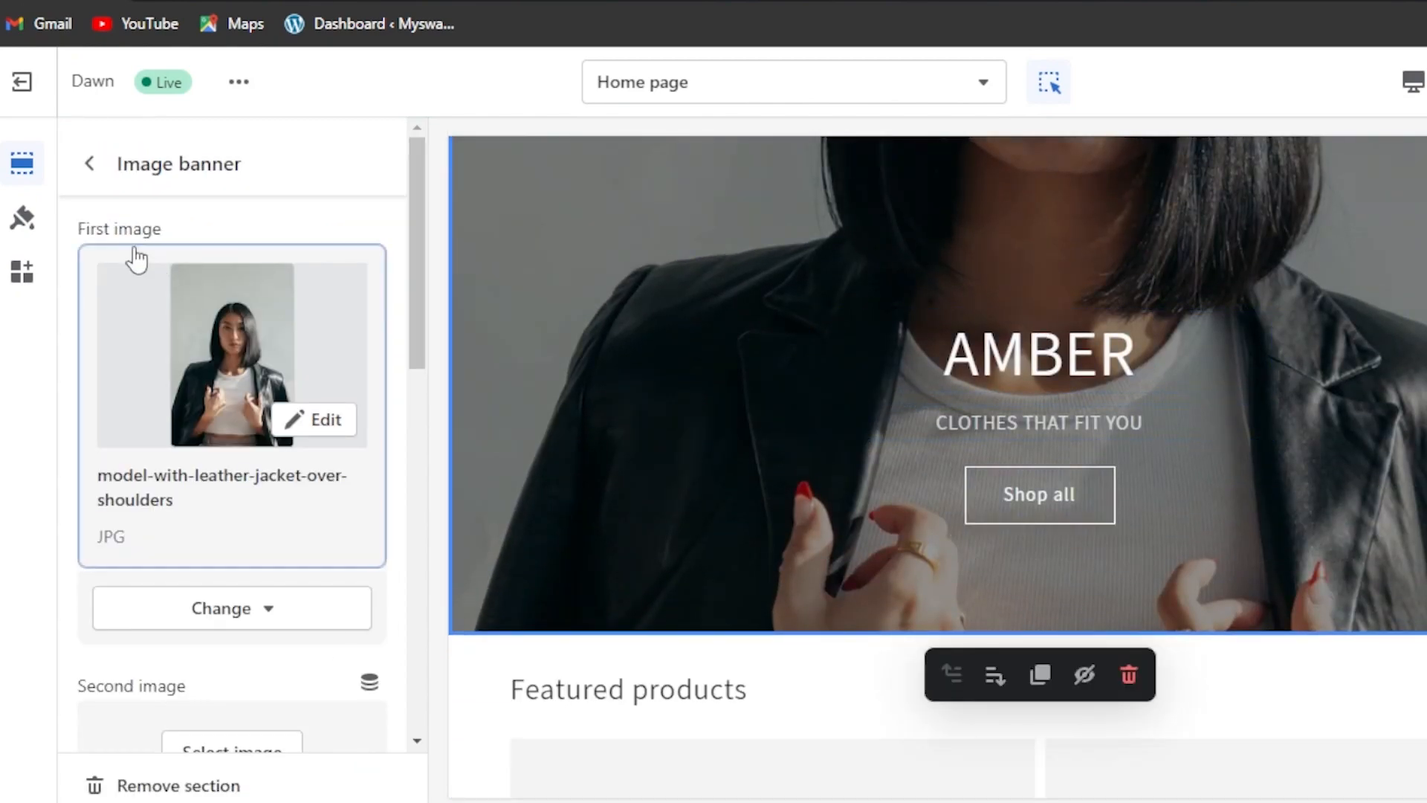
pyautogui.click(93, 168)
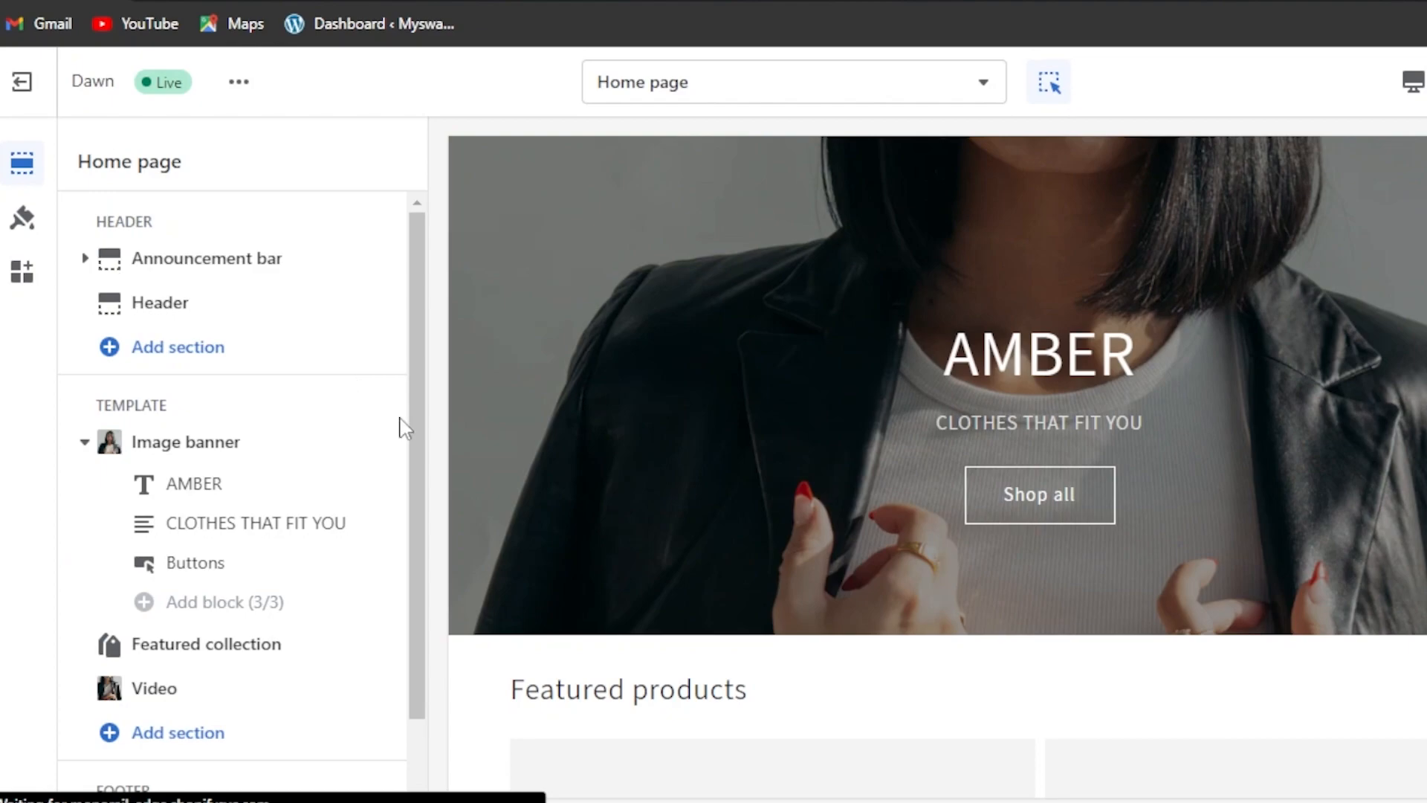
# Examine the settings of the Image banner's AMBER heading block and its CLOTHES THAT FIT YOU text block
pyautogui.click(190, 487)
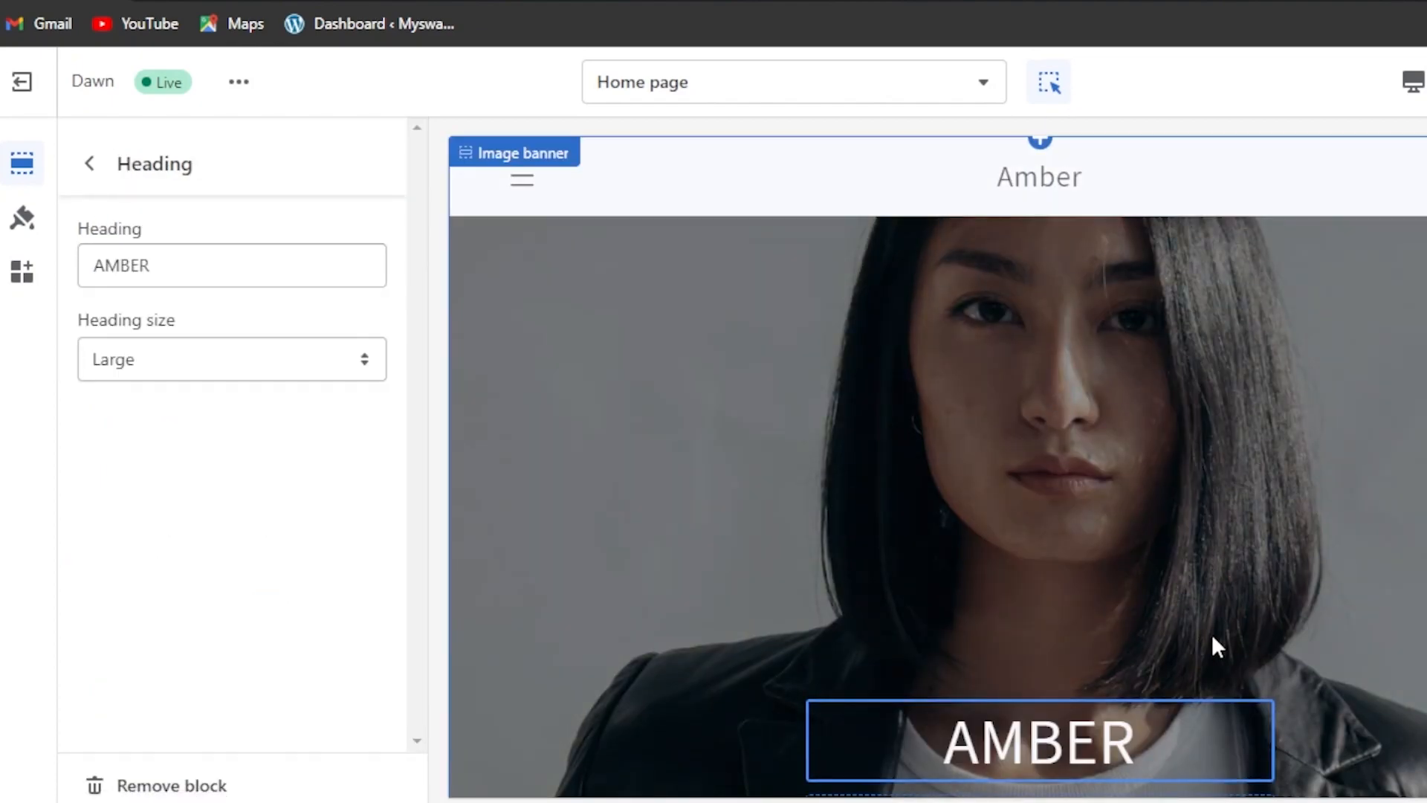
pyautogui.scroll(-4, 888, 455)
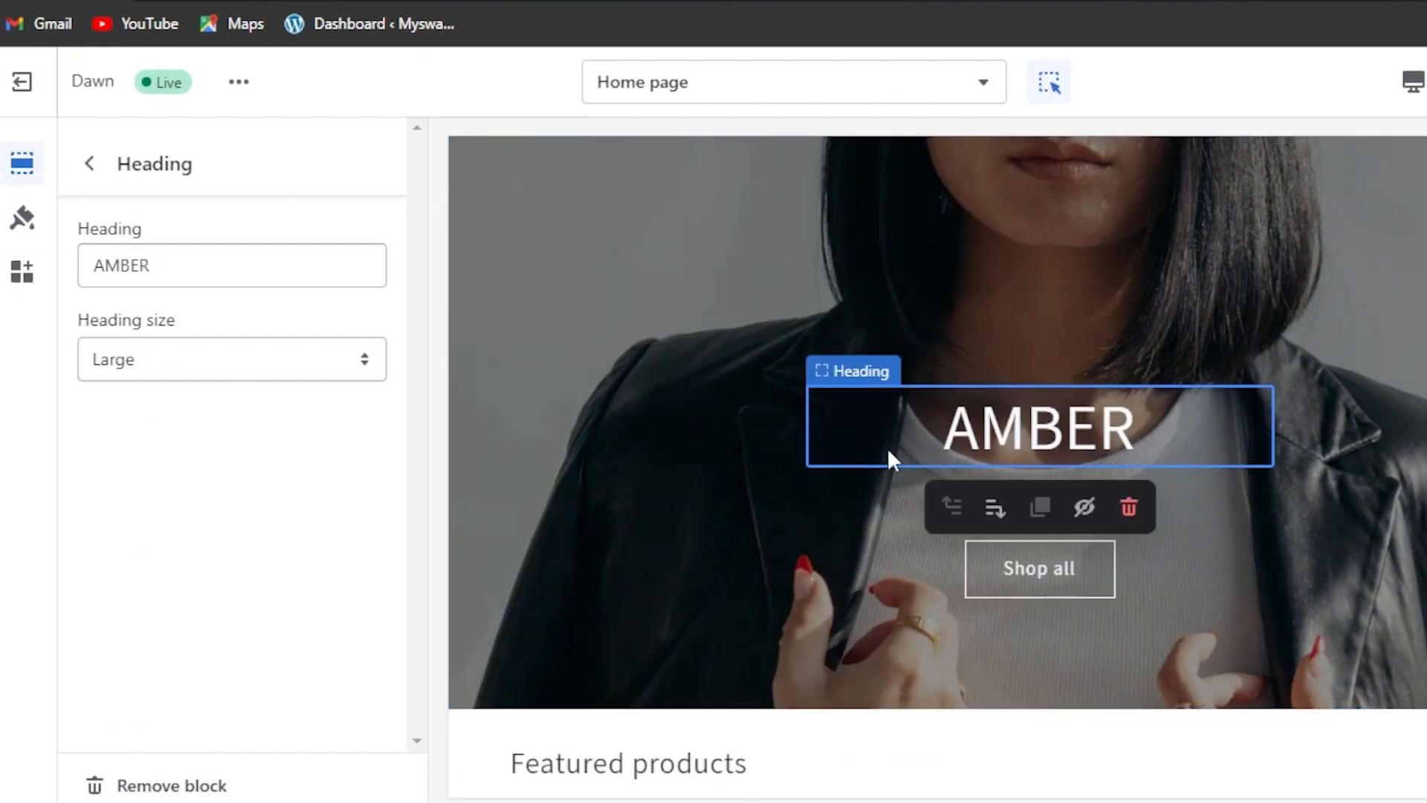
pyautogui.click(208, 252)
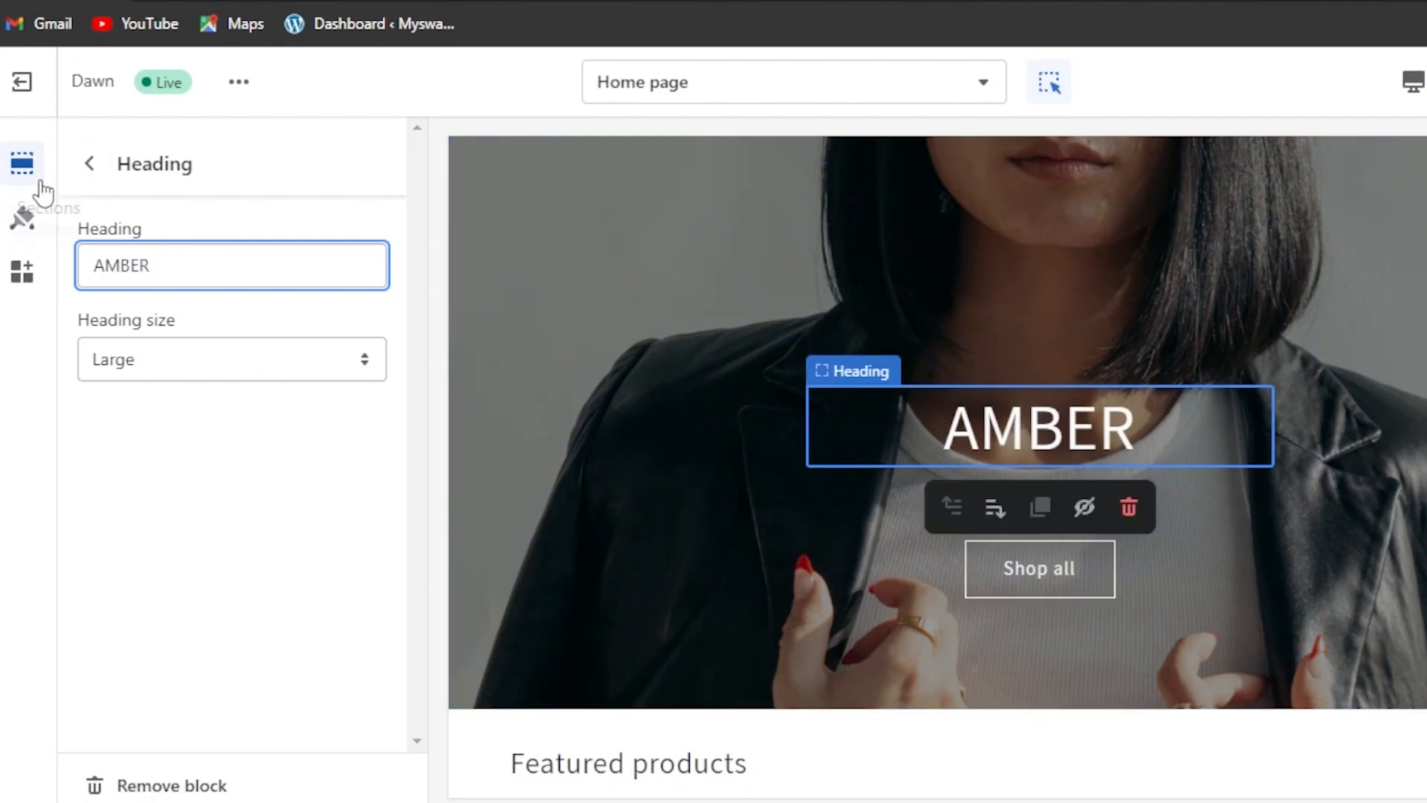
pyautogui.click(89, 163)
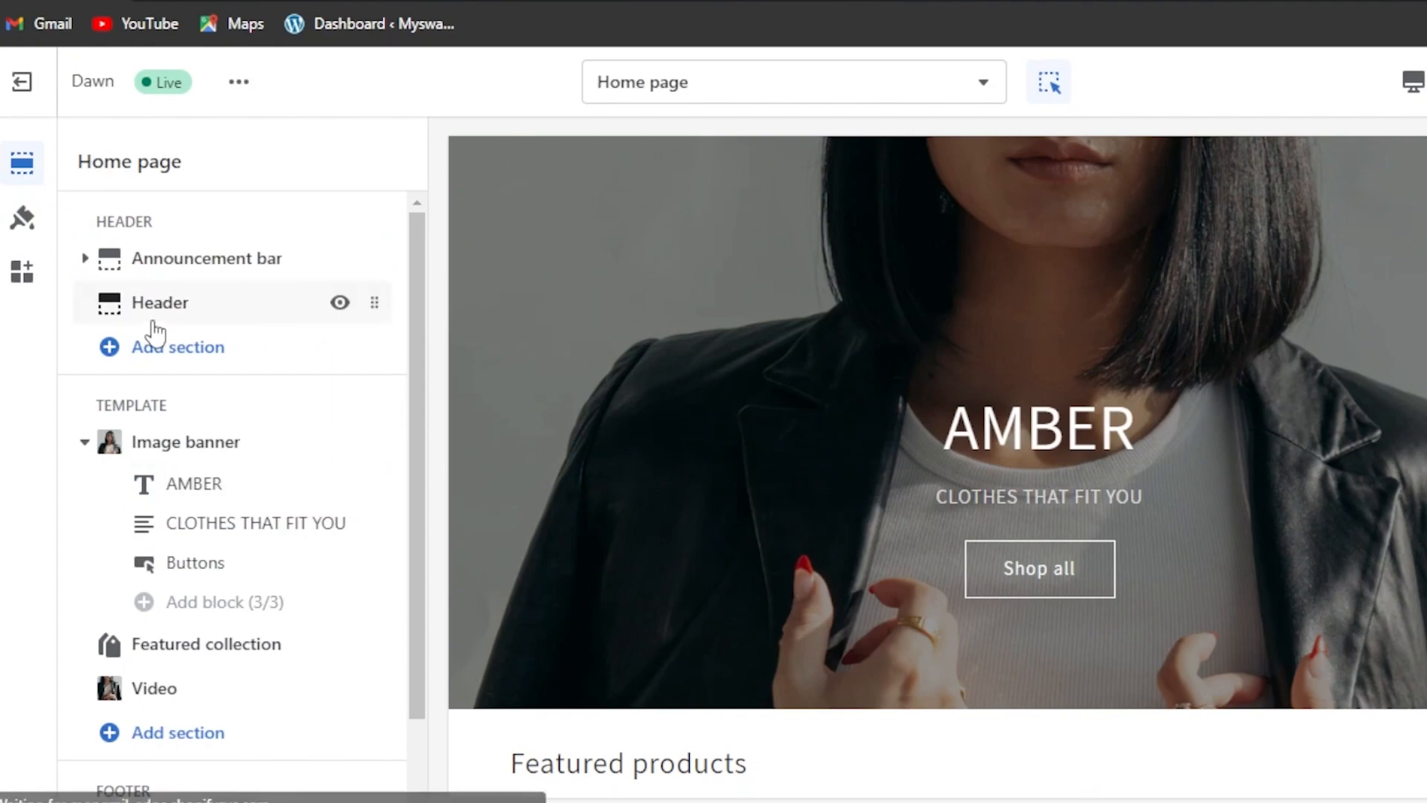
pyautogui.click(193, 525)
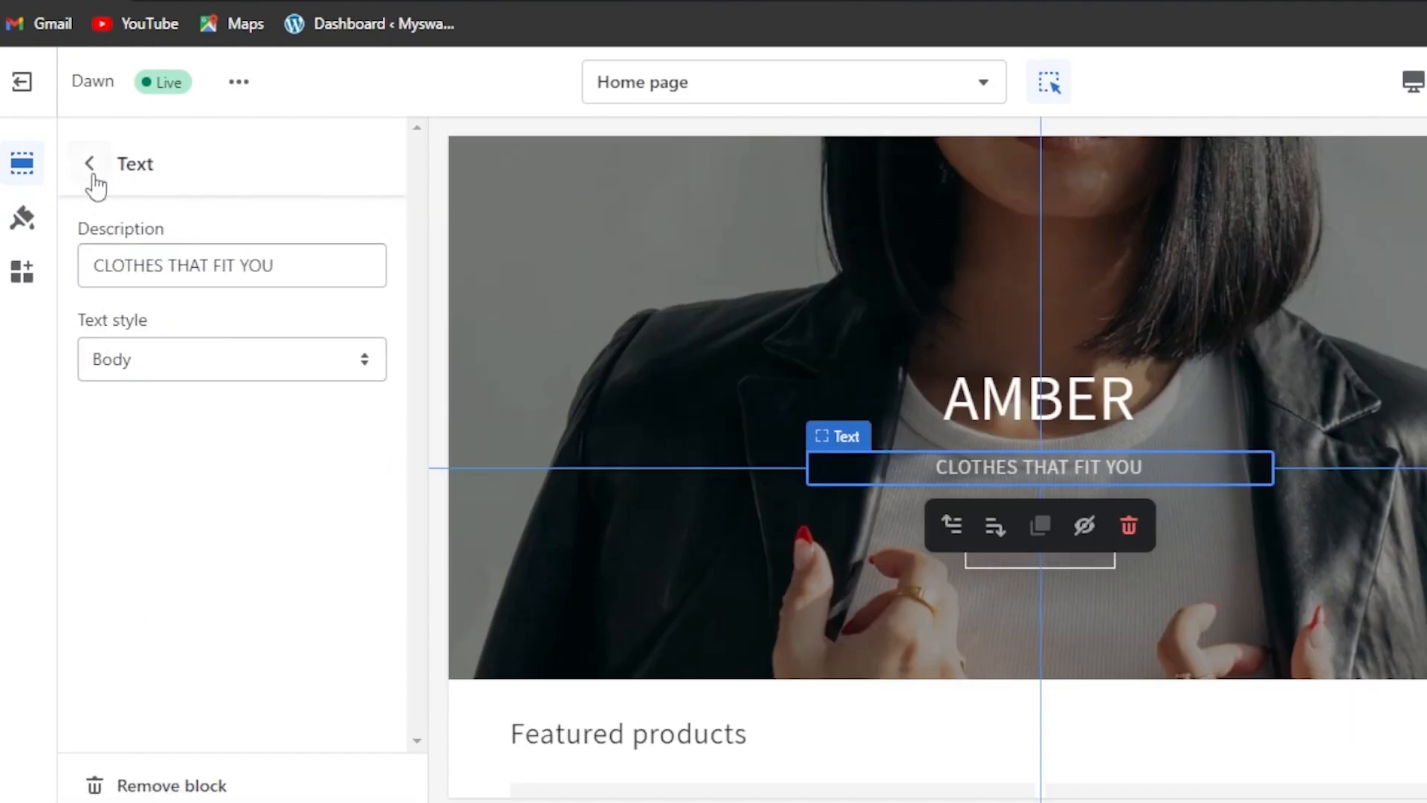
pyautogui.click(91, 169)
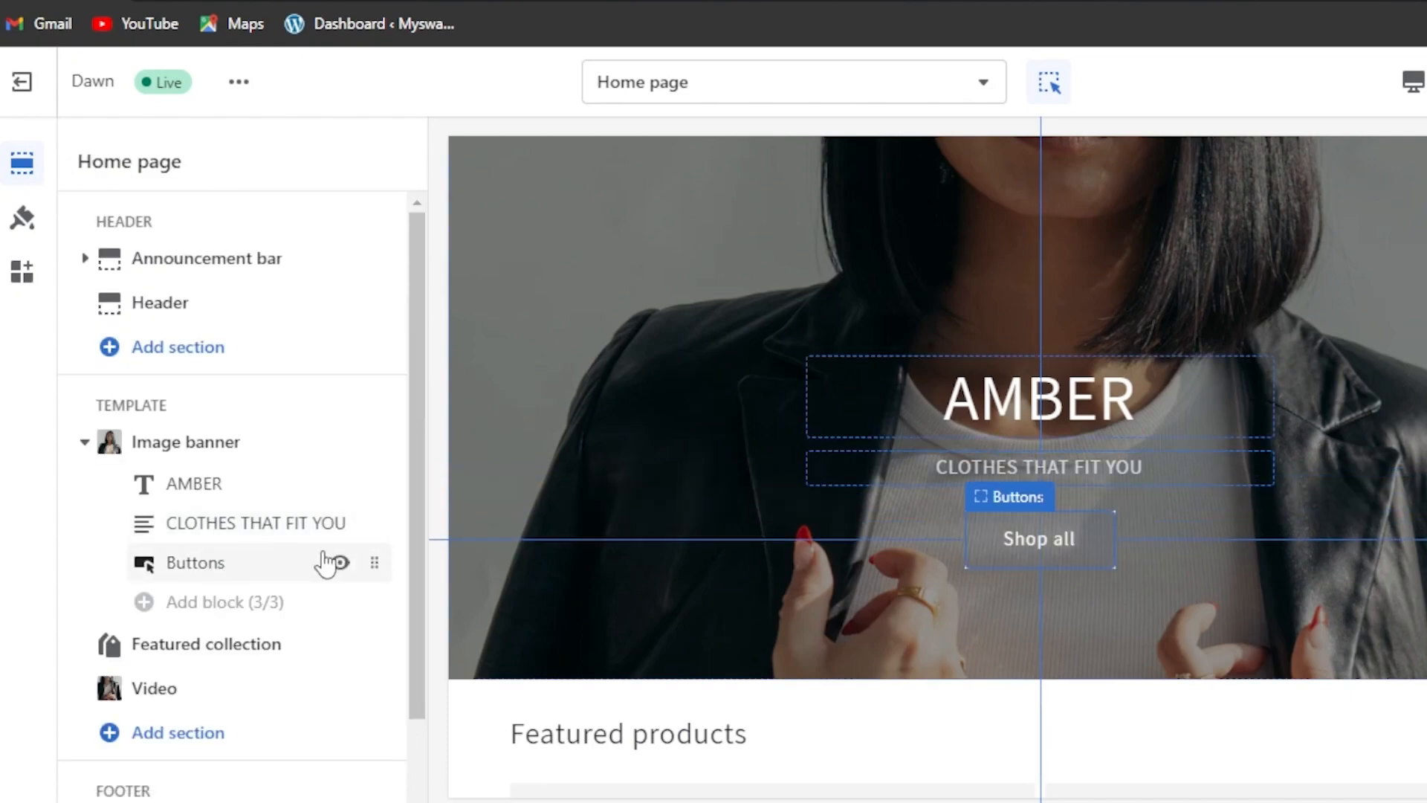
# Examine the label, link and outline style settings of the Image banner's Buttons block
pyautogui.click(236, 566)
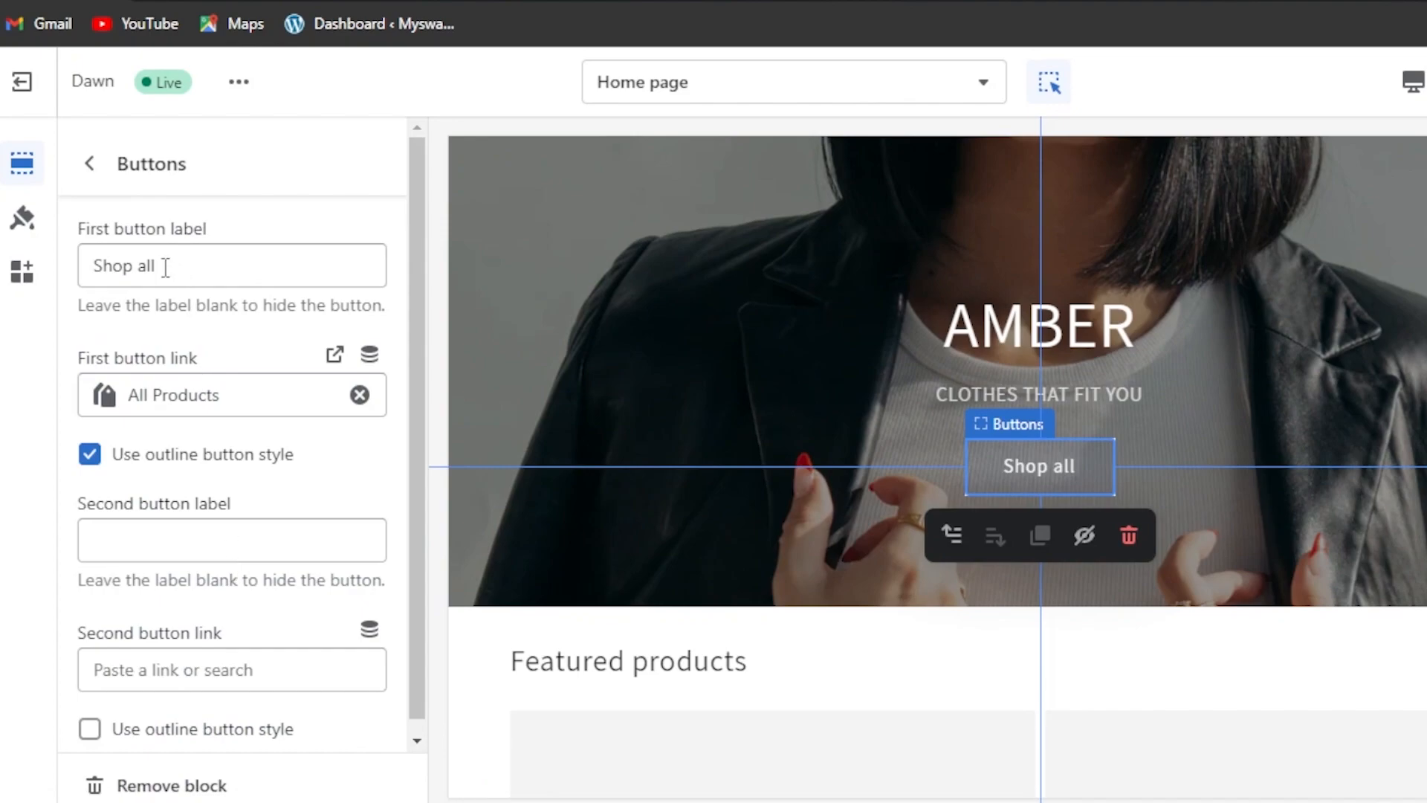
pyautogui.click(165, 267)
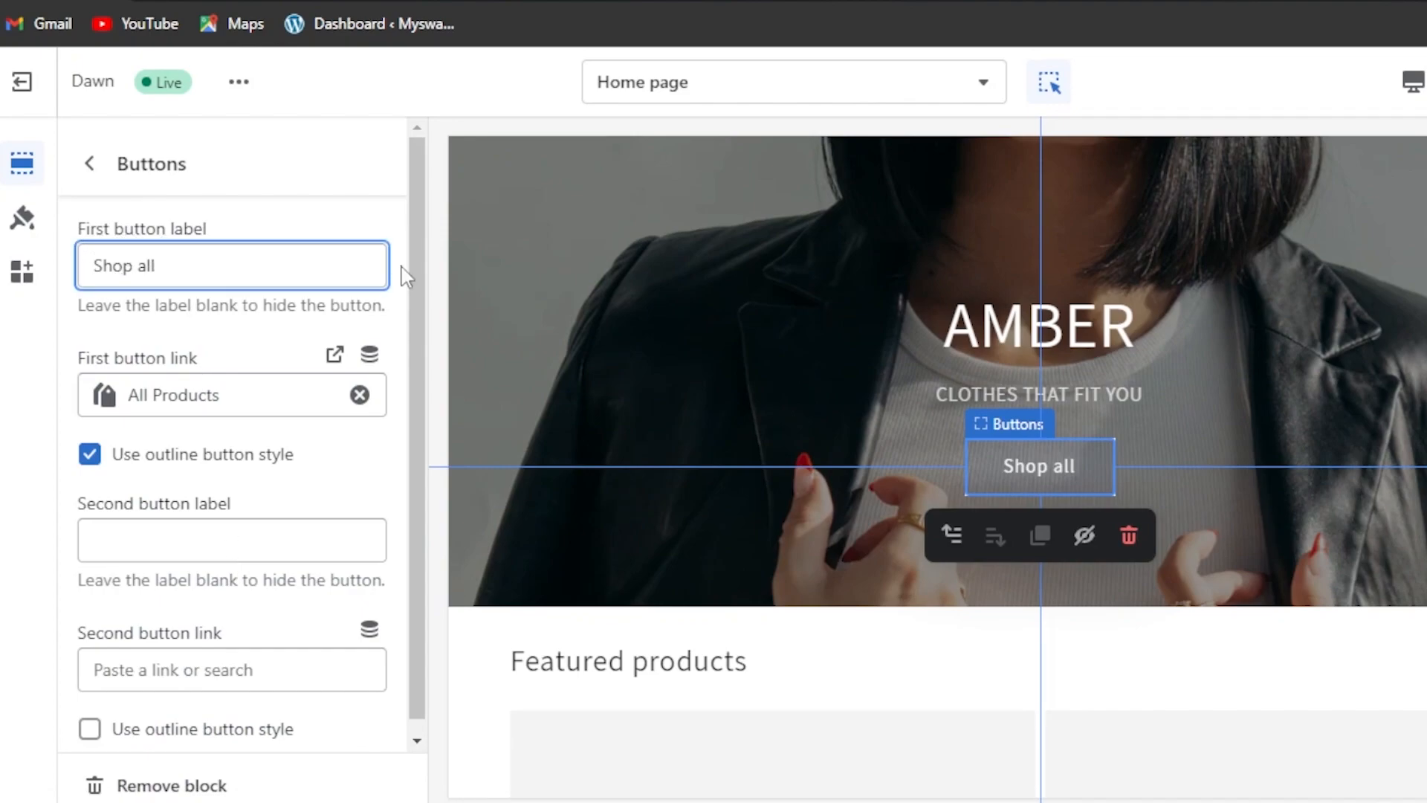
pyautogui.moveTo(416, 272); pyautogui.dragTo(411, 398)
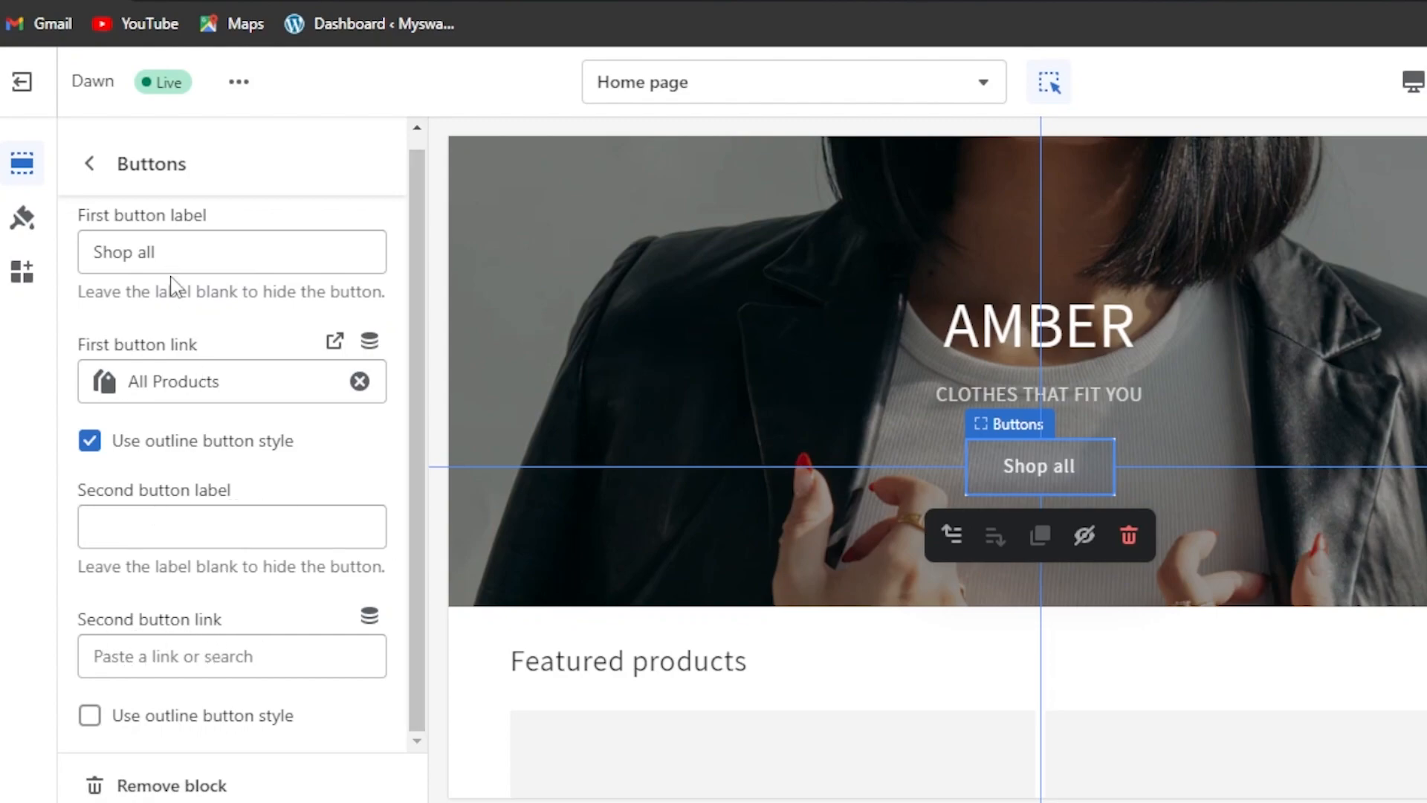
pyautogui.click(90, 163)
# Open the Featured collection section, look over its heading and description settings, and return to the section list
pyautogui.moveTo(417, 302); pyautogui.dragTo(424, 563)
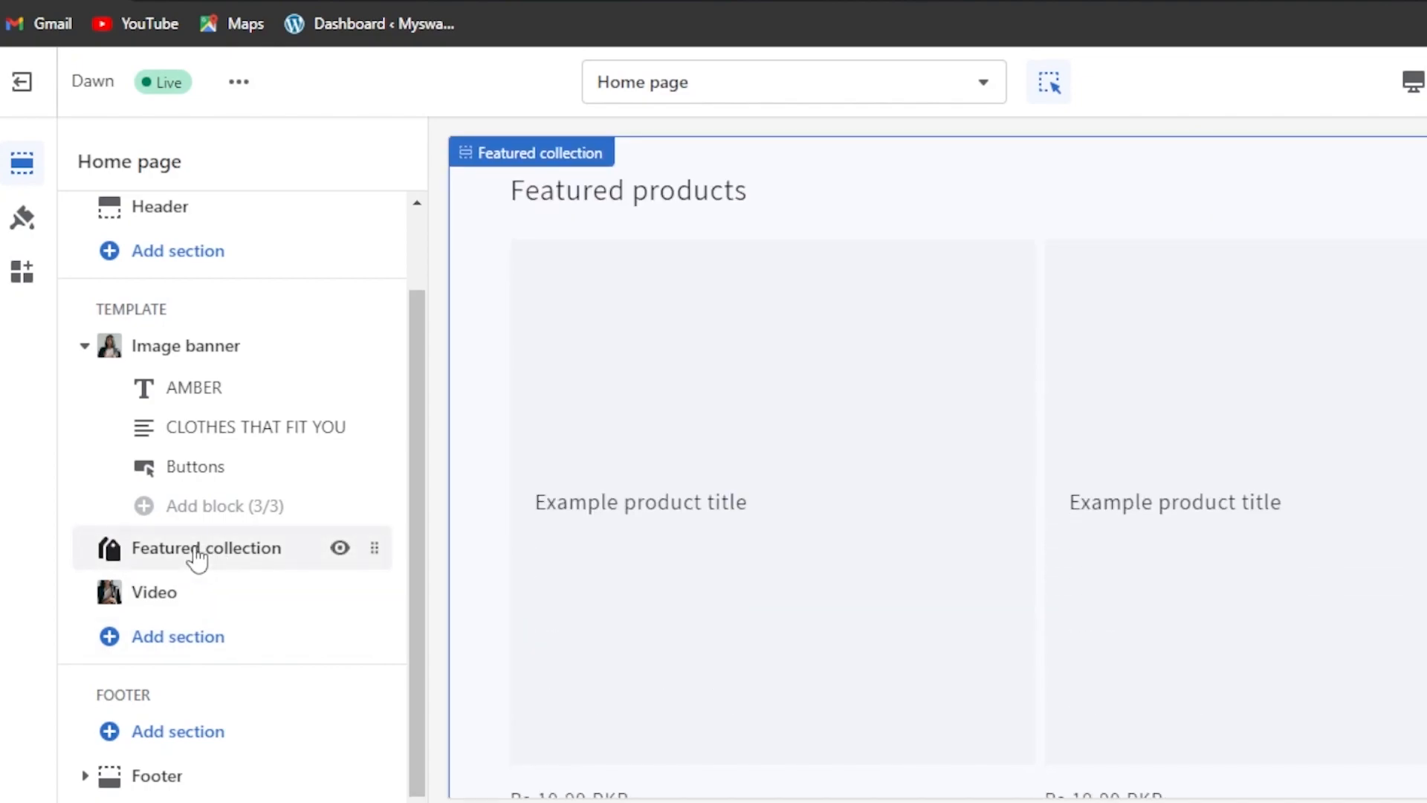
pyautogui.click(196, 553)
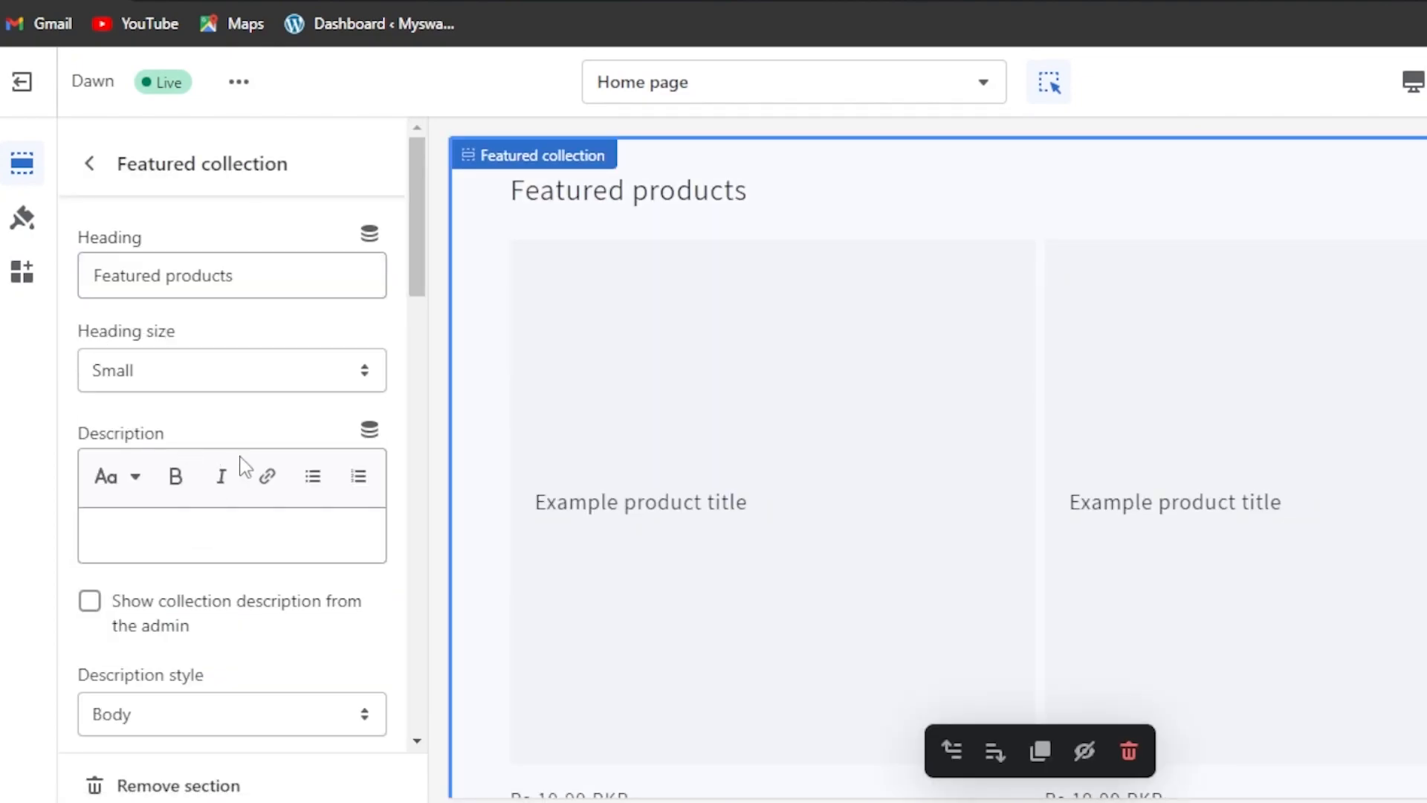
pyautogui.click(89, 165)
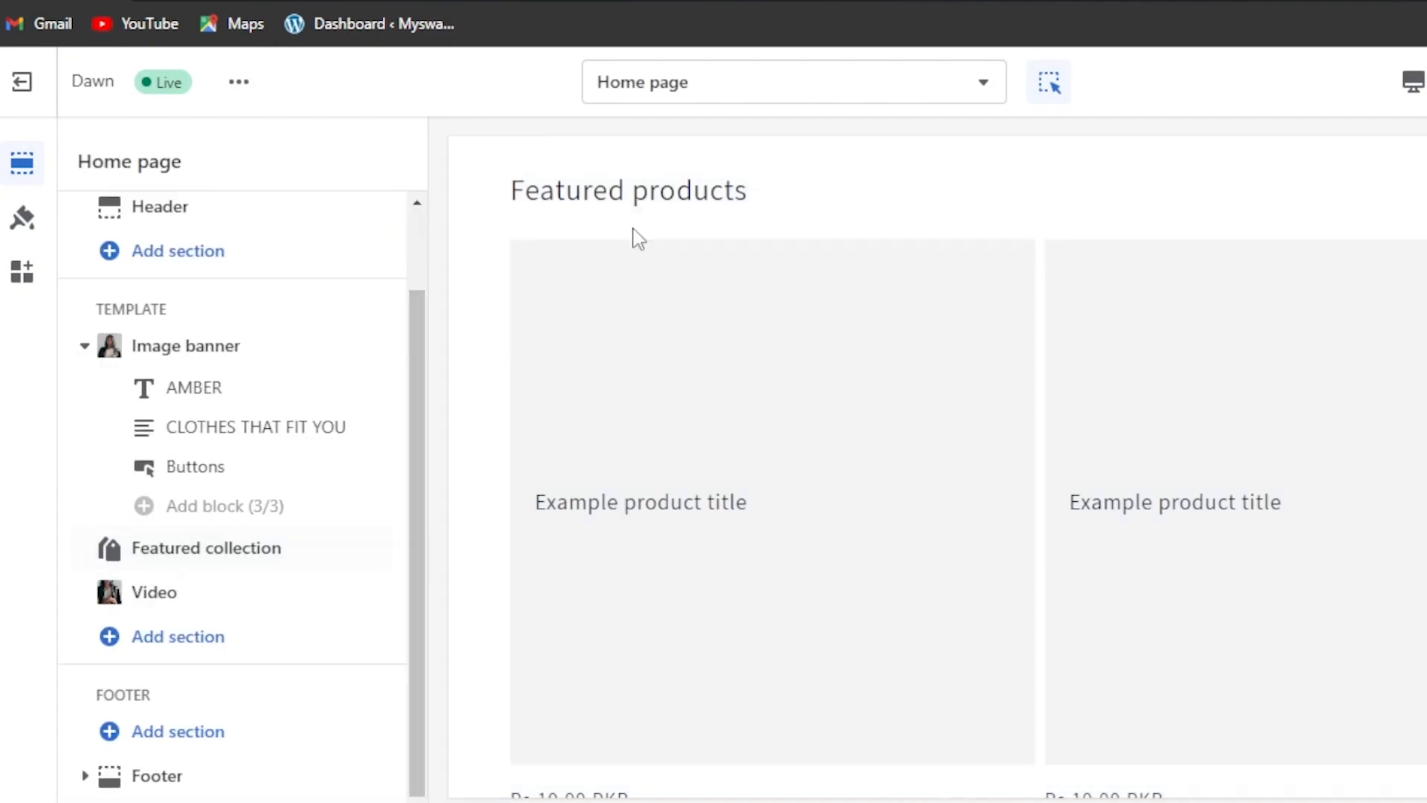
# Review the featured products and video in the home page preview, and check which sections can be added to the footer group
pyautogui.scroll(-8, 966, 461)
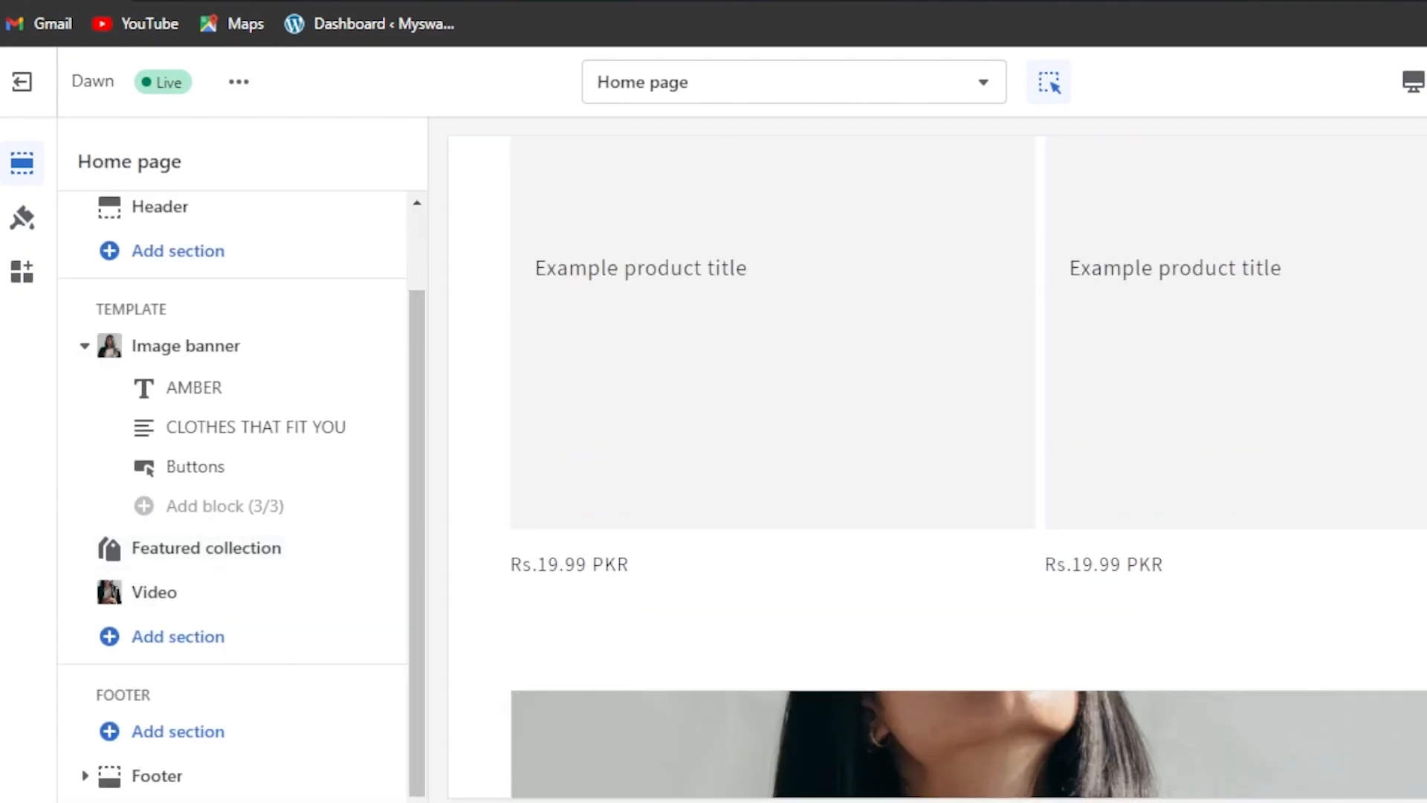
pyautogui.scroll(-3, 966, 461)
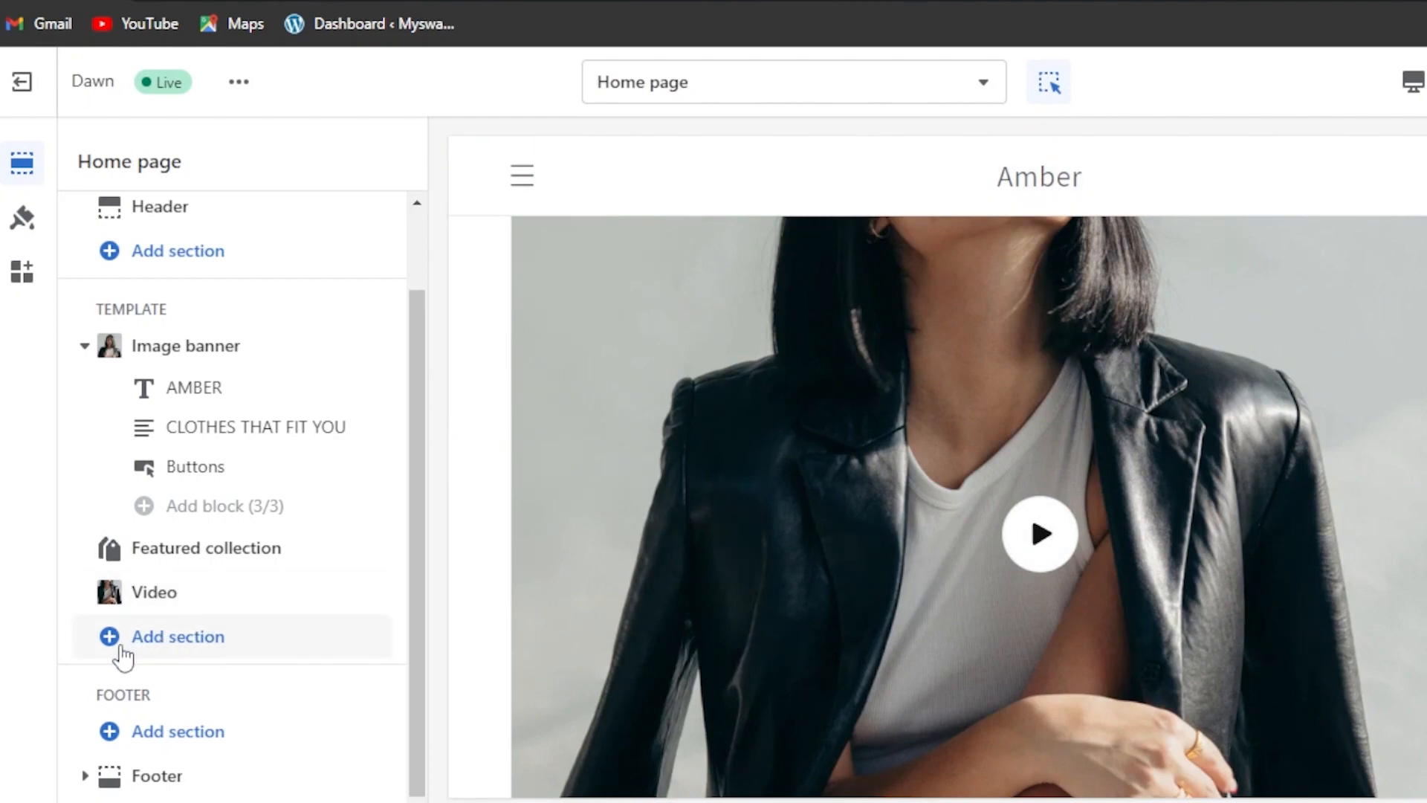
pyautogui.click(113, 734)
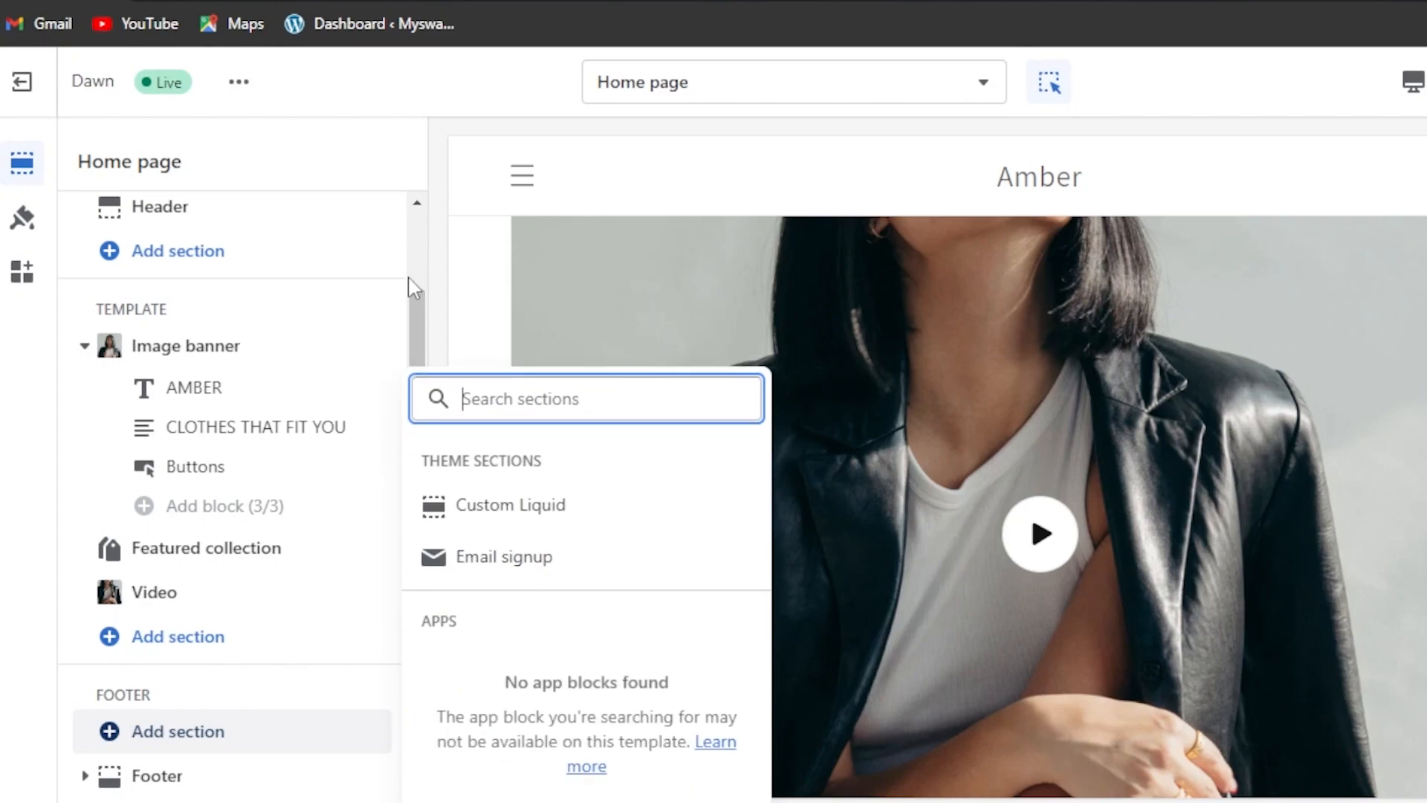
pyautogui.scroll(2, 410, 290)
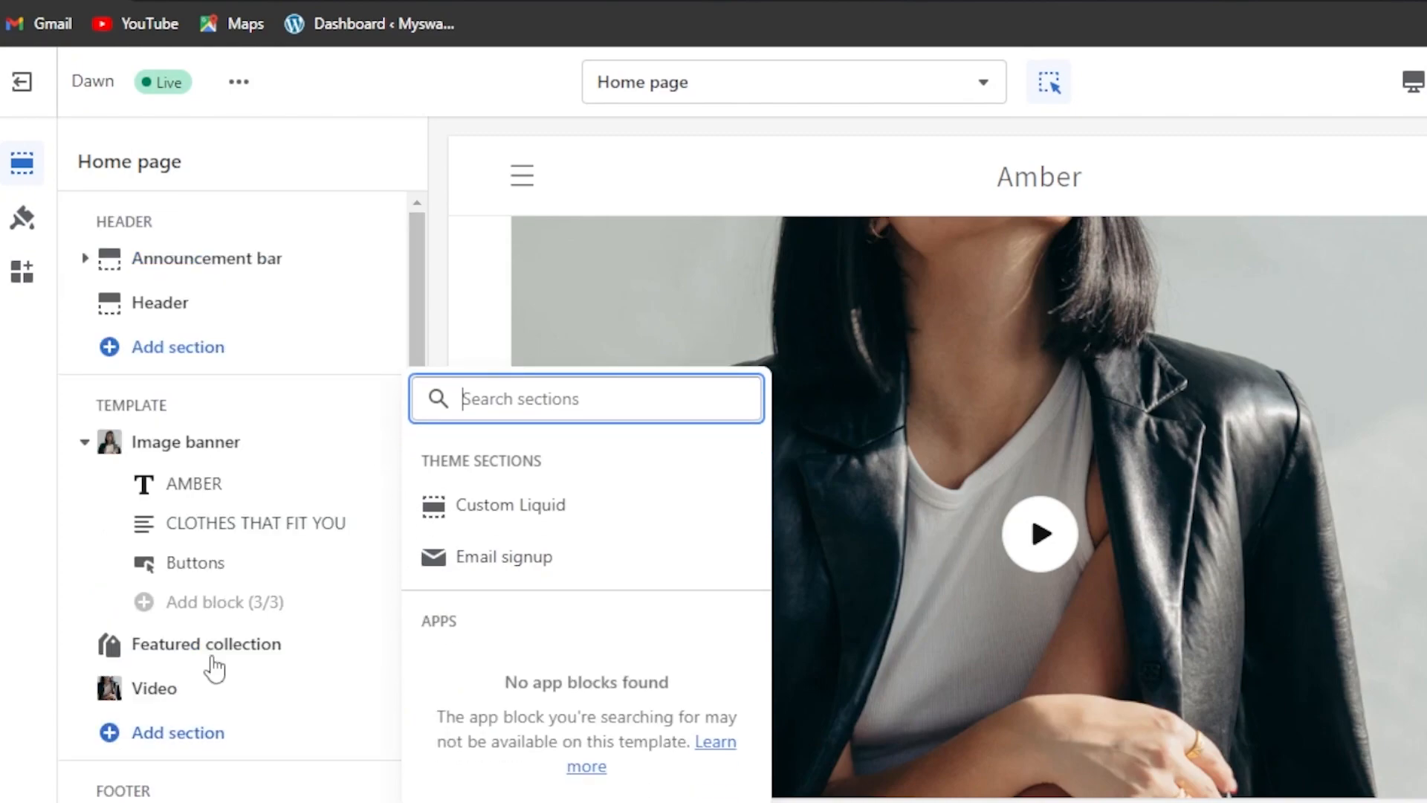
# Examine the Video section's settings down to its color scheme and section padding, and return to the section list
pyautogui.click(162, 685)
pyautogui.moveTo(419, 234); pyautogui.dragTo(407, 631)
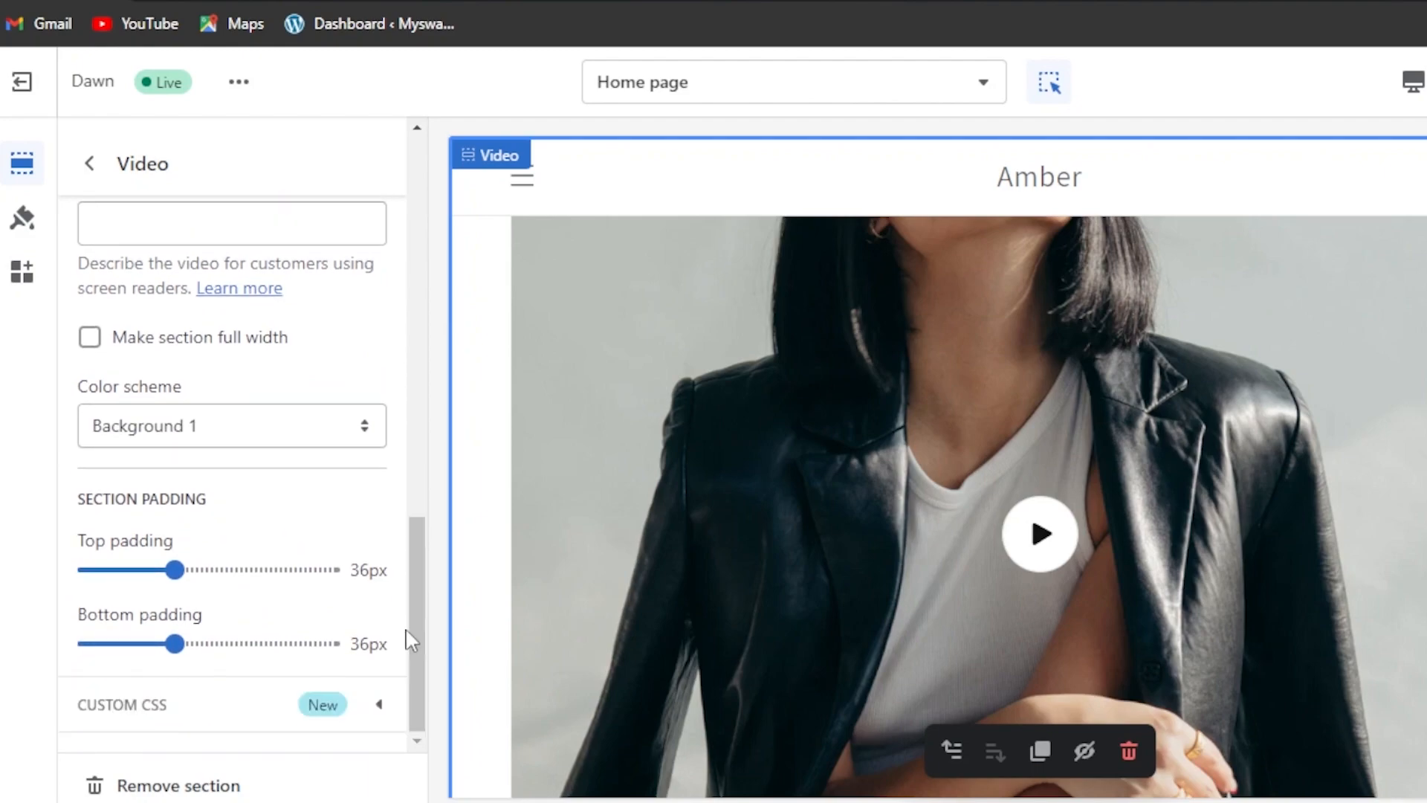
pyautogui.click(89, 162)
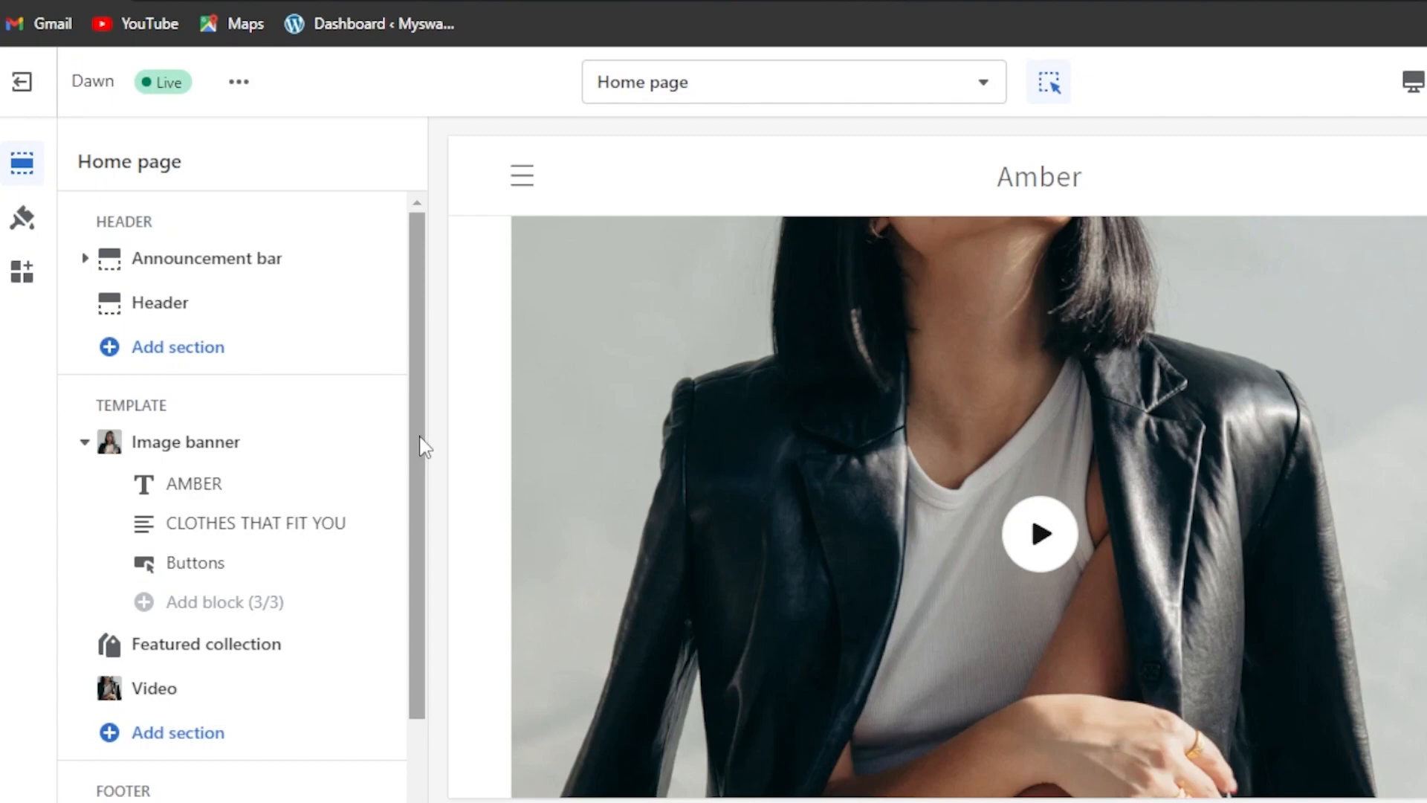
# Open the Footer section and examine its settings along with its Quick links, Info and Our mission blocks
pyautogui.moveTo(418, 446); pyautogui.dragTo(408, 583)
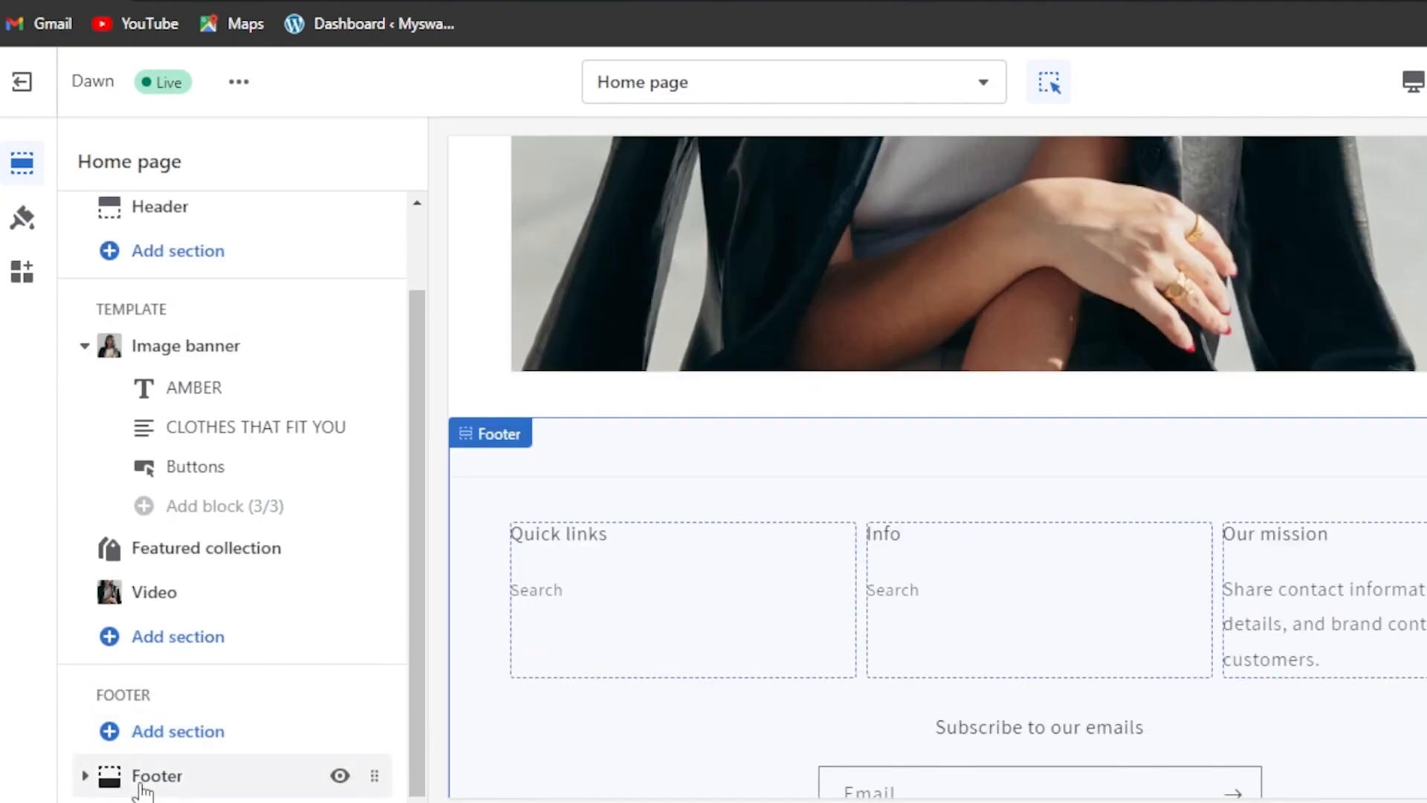
pyautogui.click(112, 777)
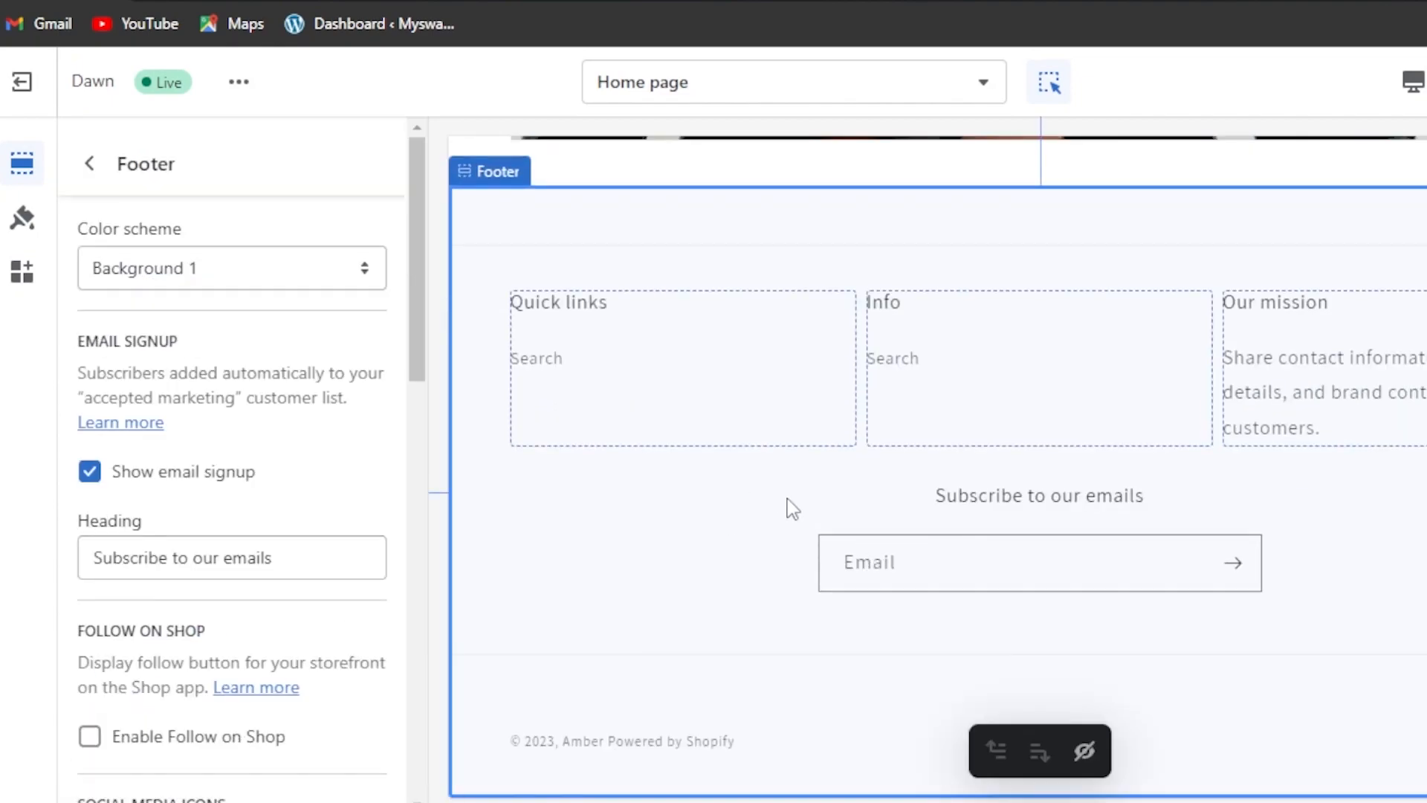
pyautogui.click(673, 379)
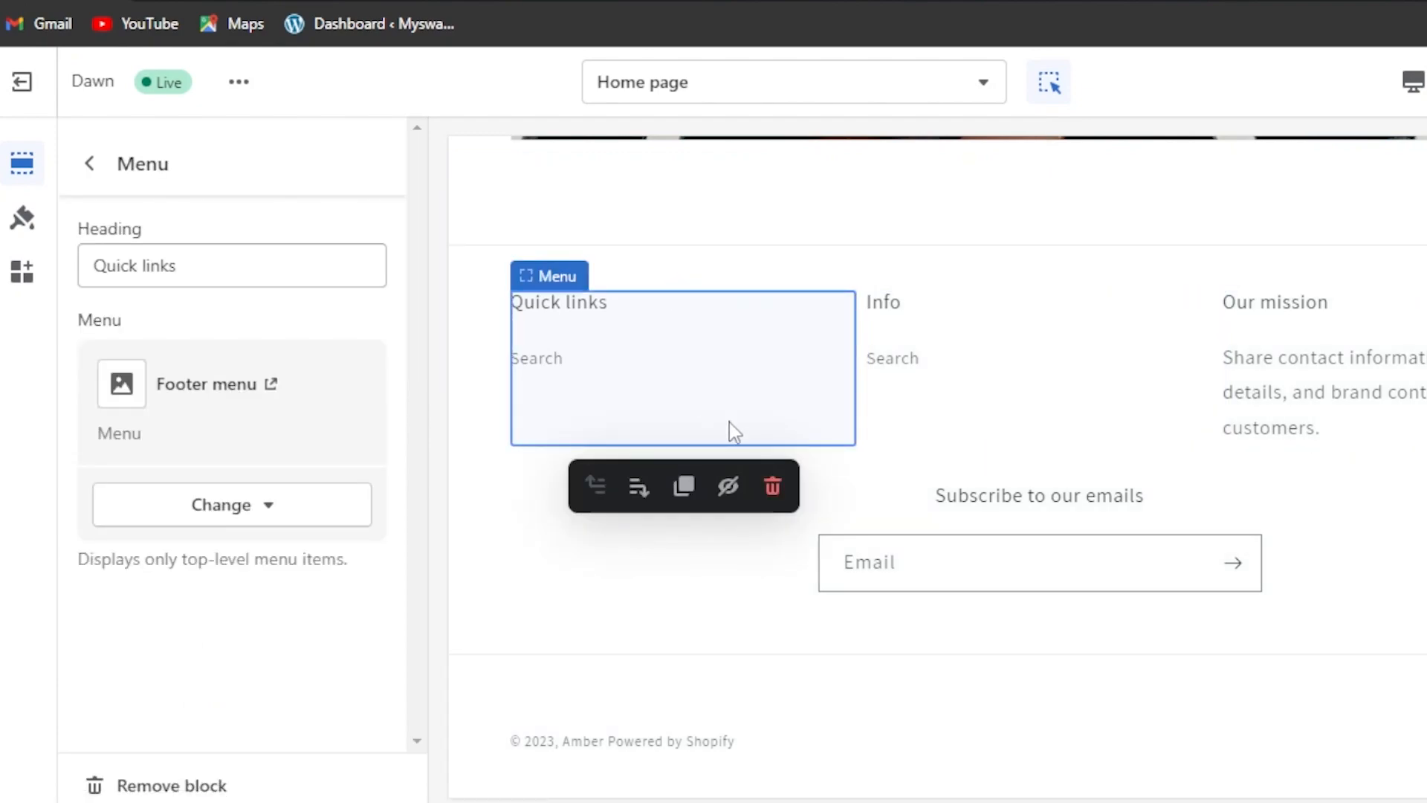
pyautogui.click(908, 386)
pyautogui.click(1359, 354)
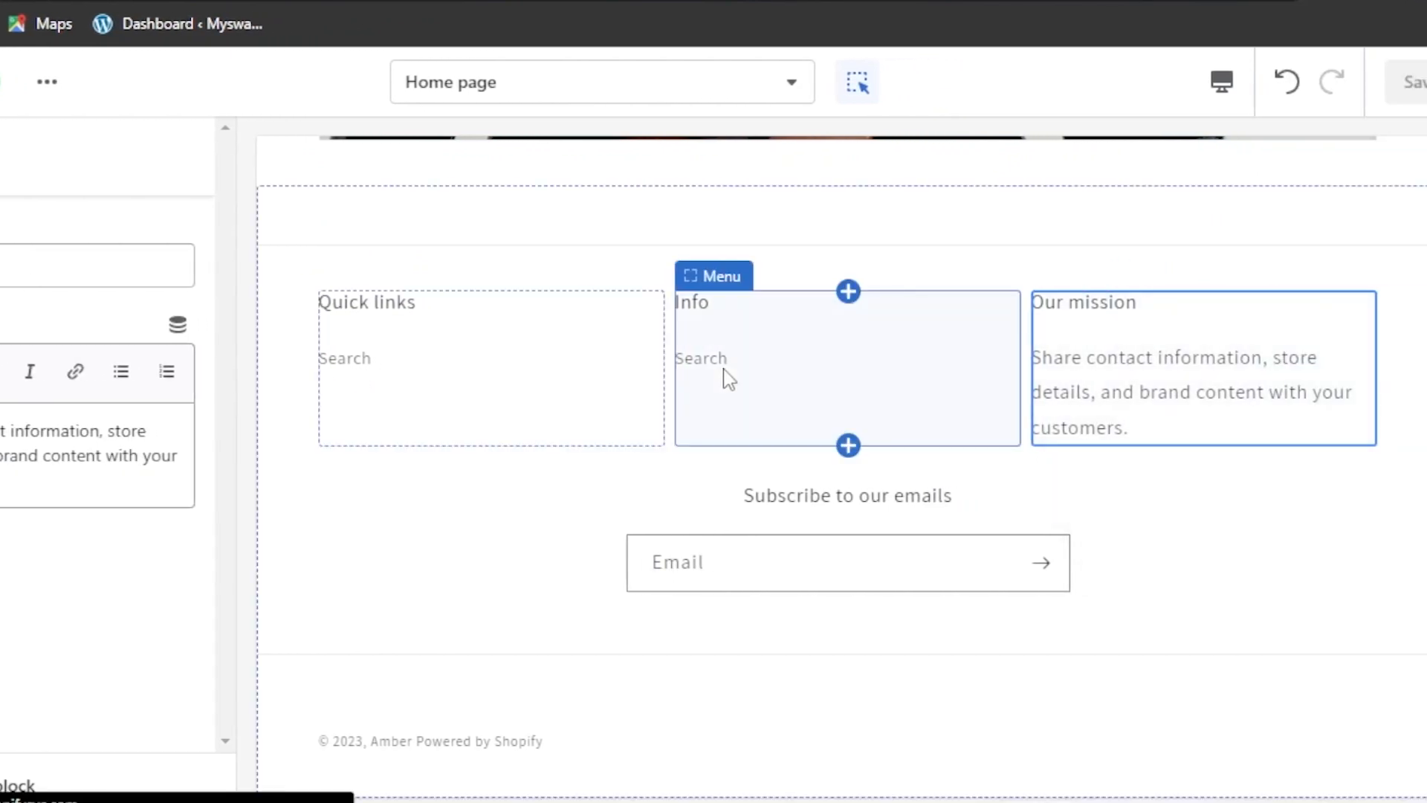
pyautogui.click(810, 377)
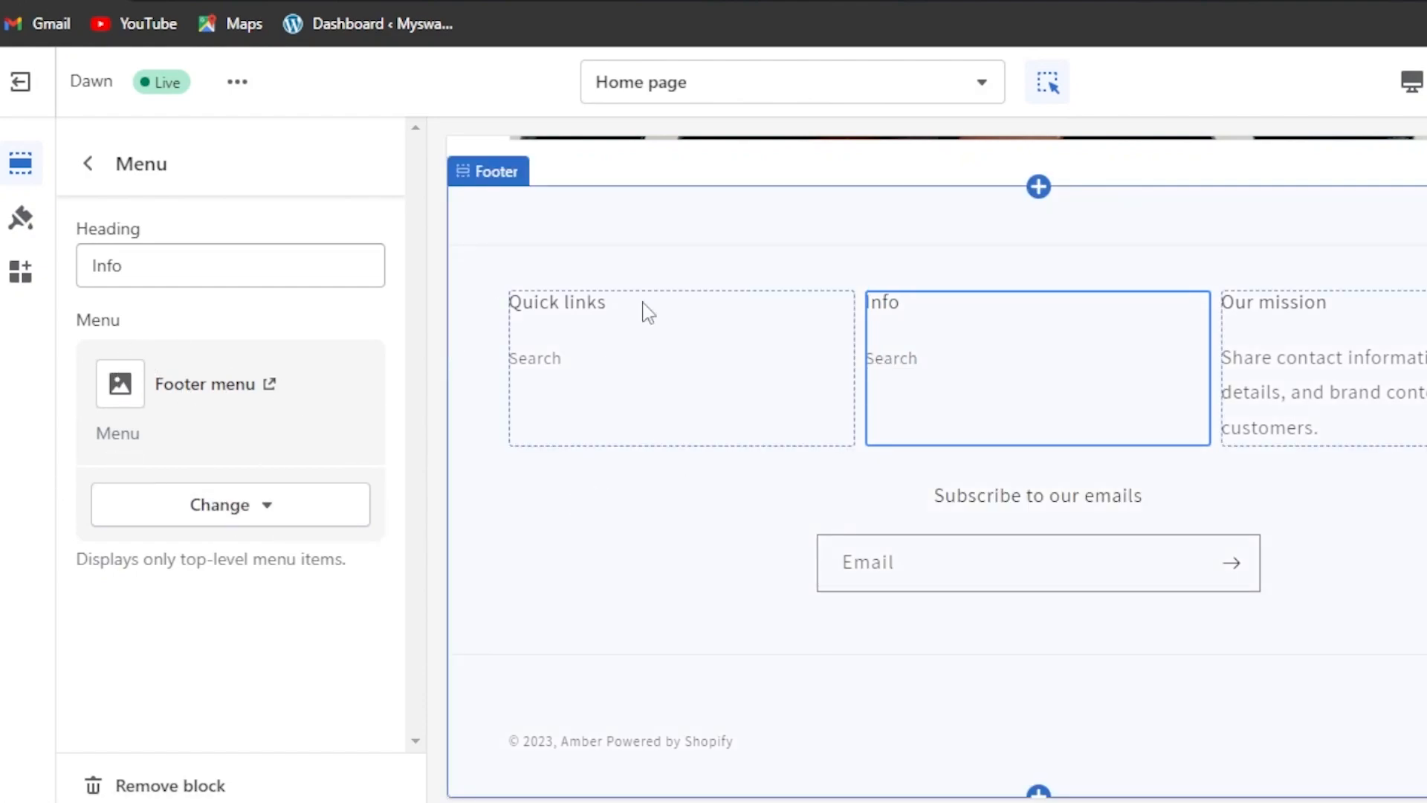
pyautogui.click(712, 253)
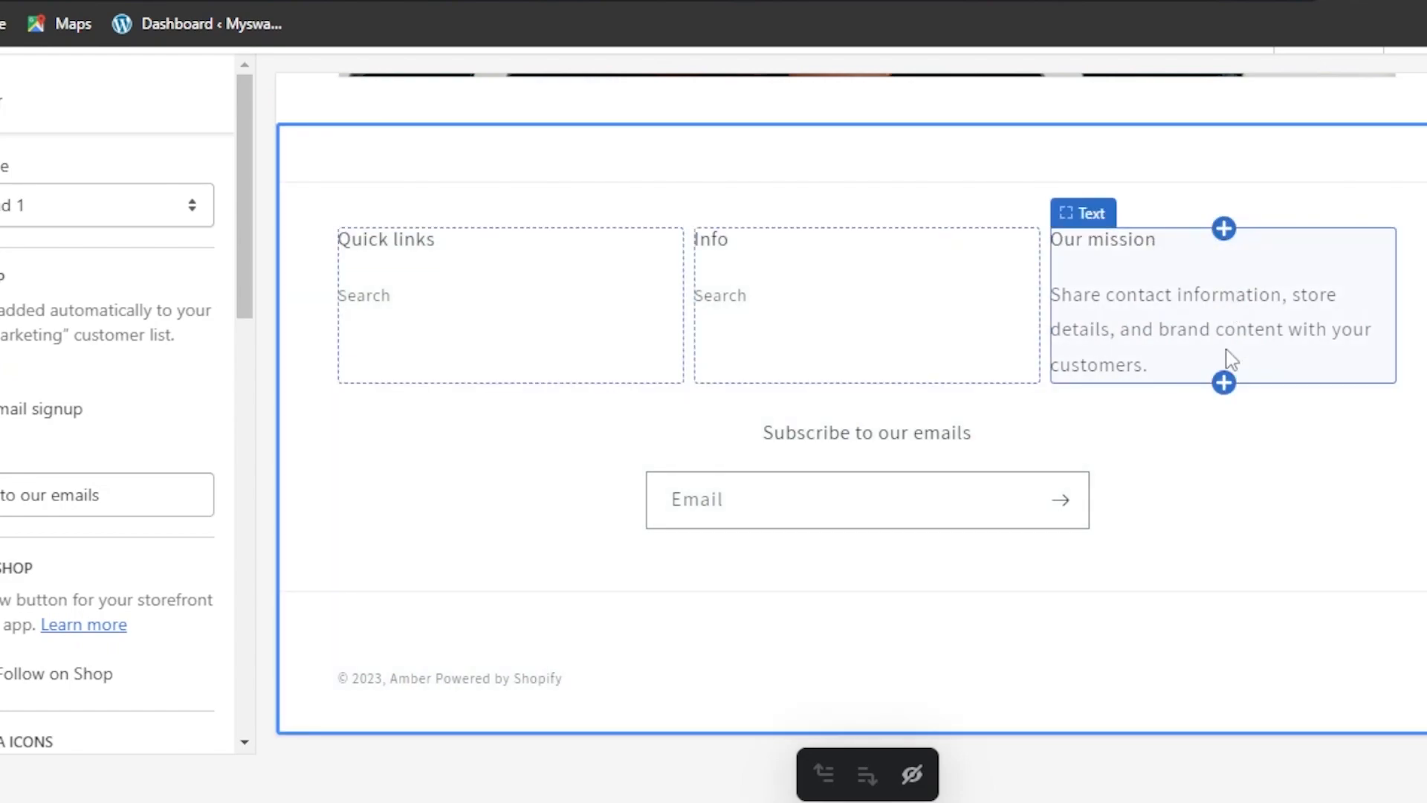
# Review the block types that can be added after the footer's Our mission block, and return to the section list
pyautogui.click(1228, 393)
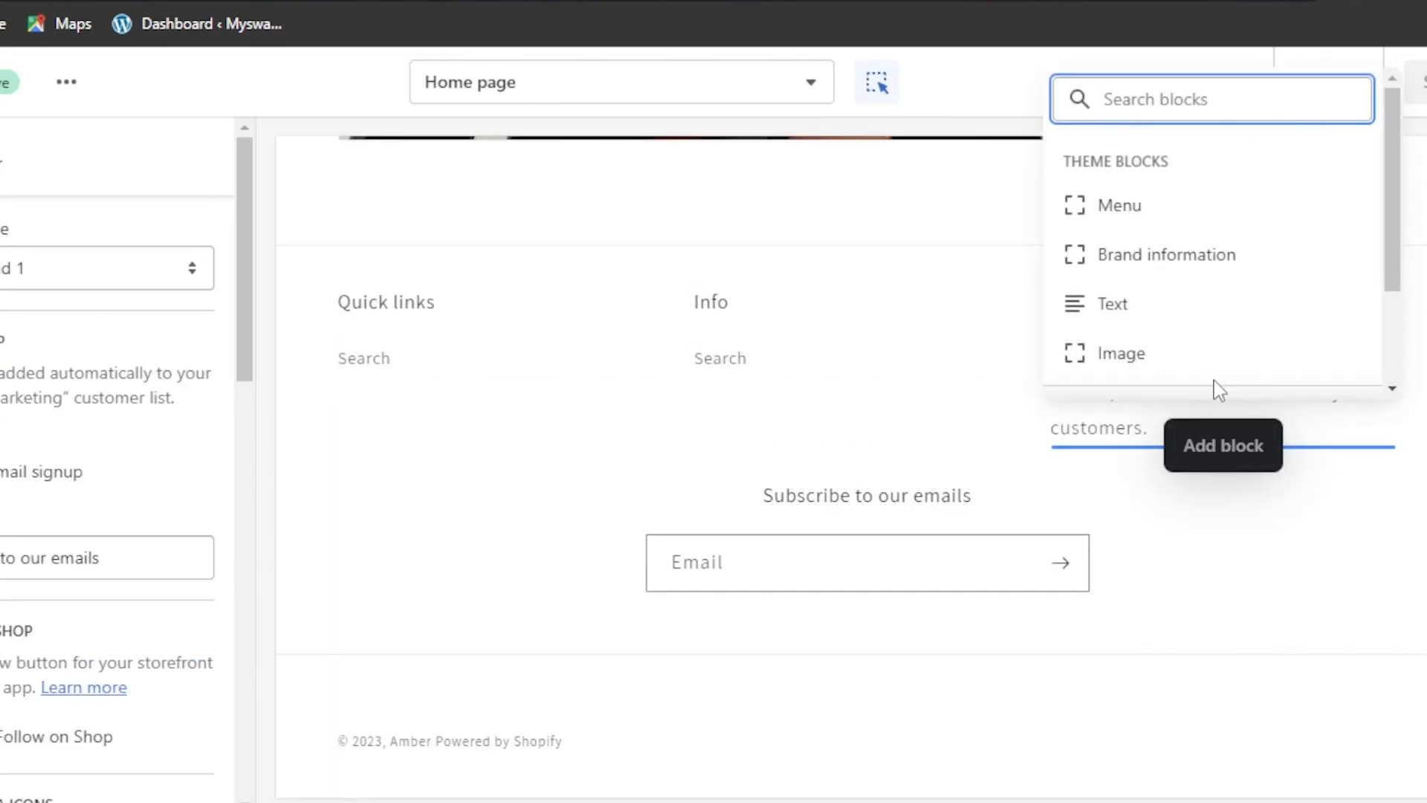
pyautogui.moveTo(1397, 175); pyautogui.dragTo(1401, 143)
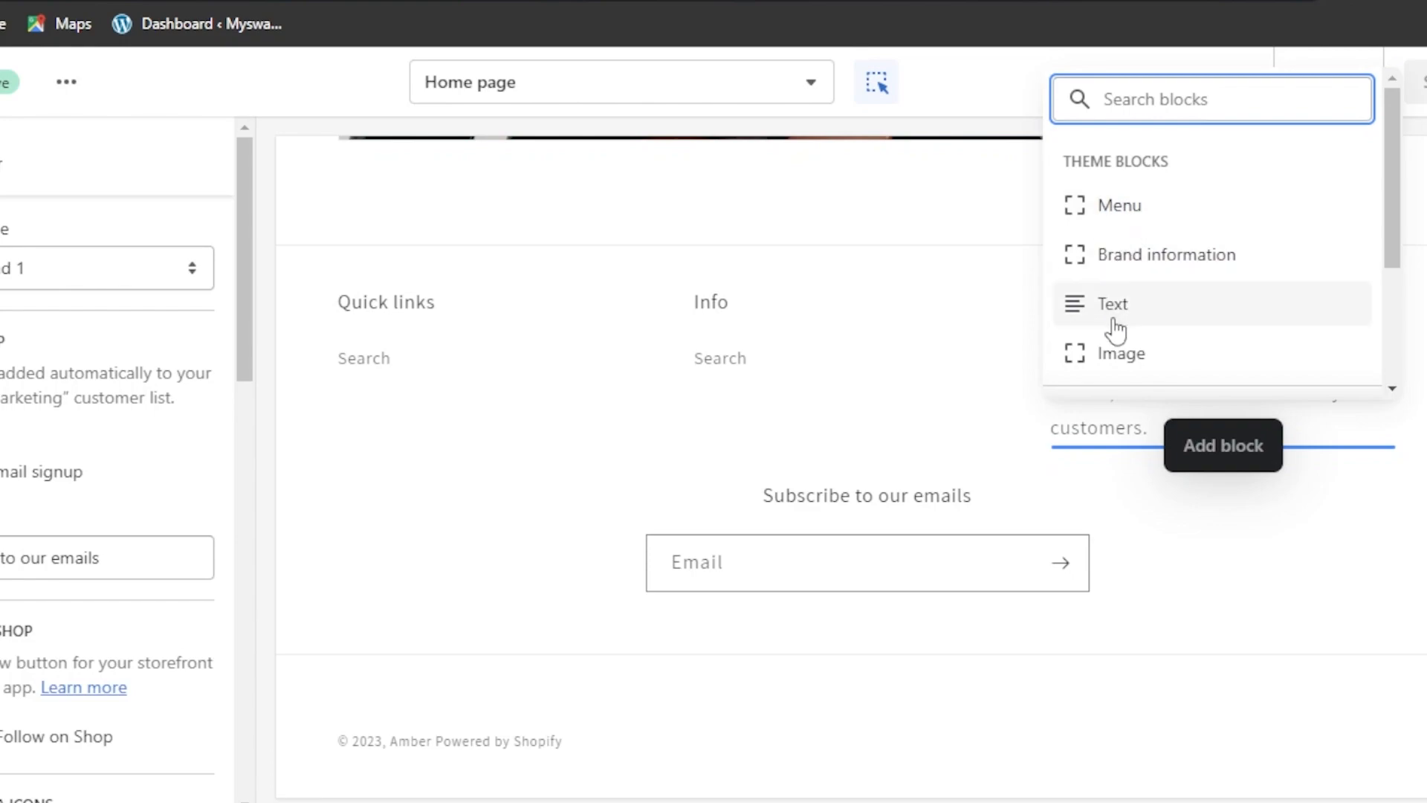
pyautogui.click(1090, 306)
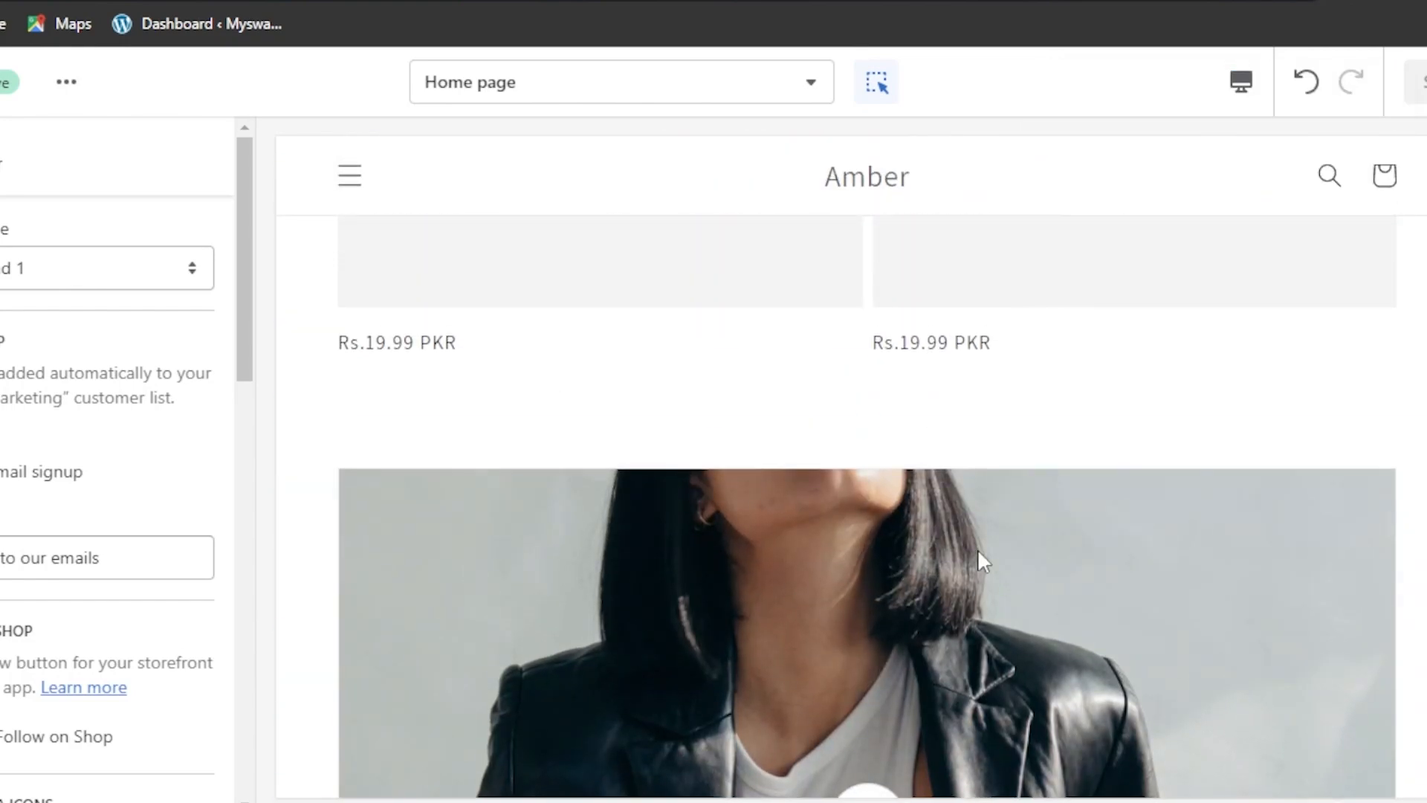
pyautogui.click(95, 161)
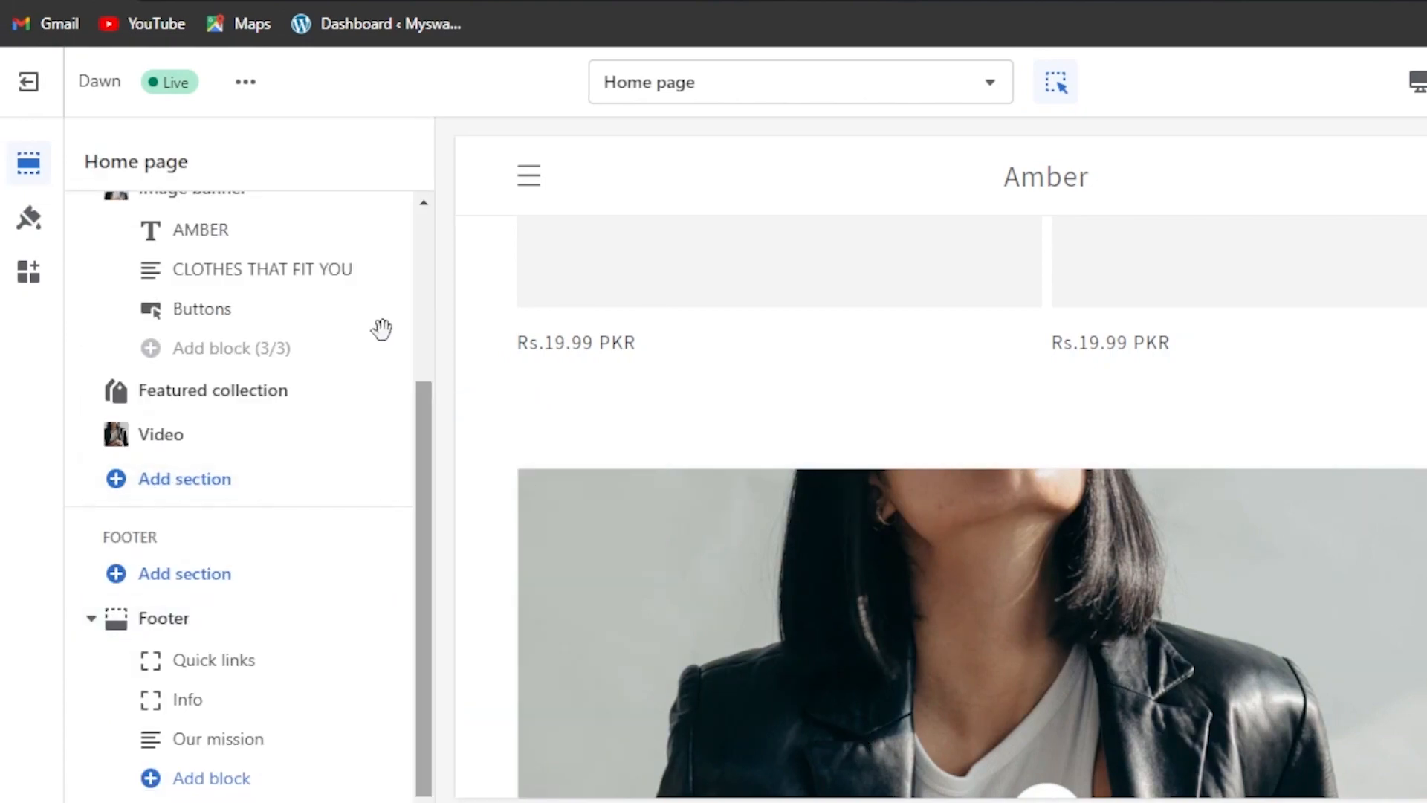
pyautogui.moveTo(424, 449); pyautogui.dragTo(431, 122)
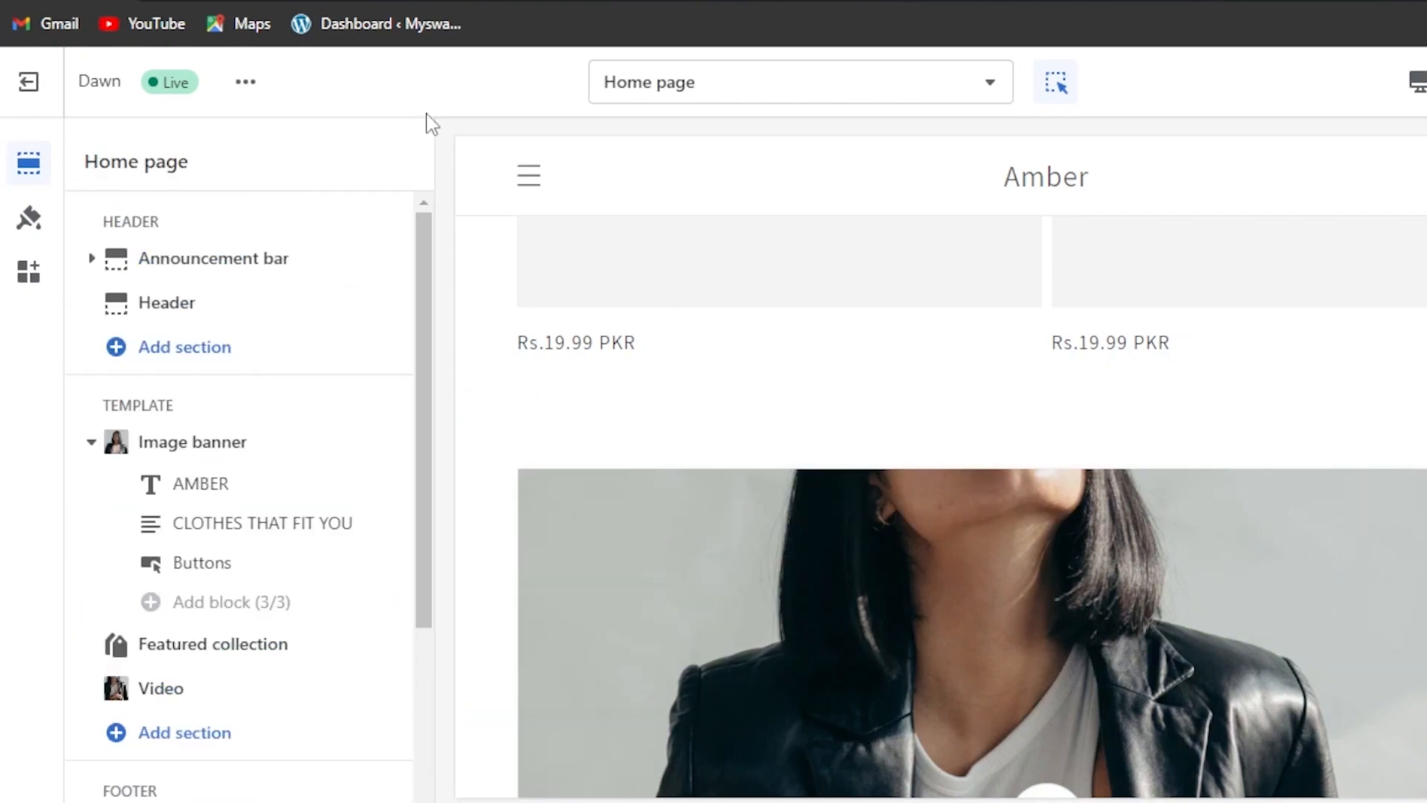
# Review the store pages and templates that can be chosen for editing, and keep the Home page selected
pyautogui.click(994, 88)
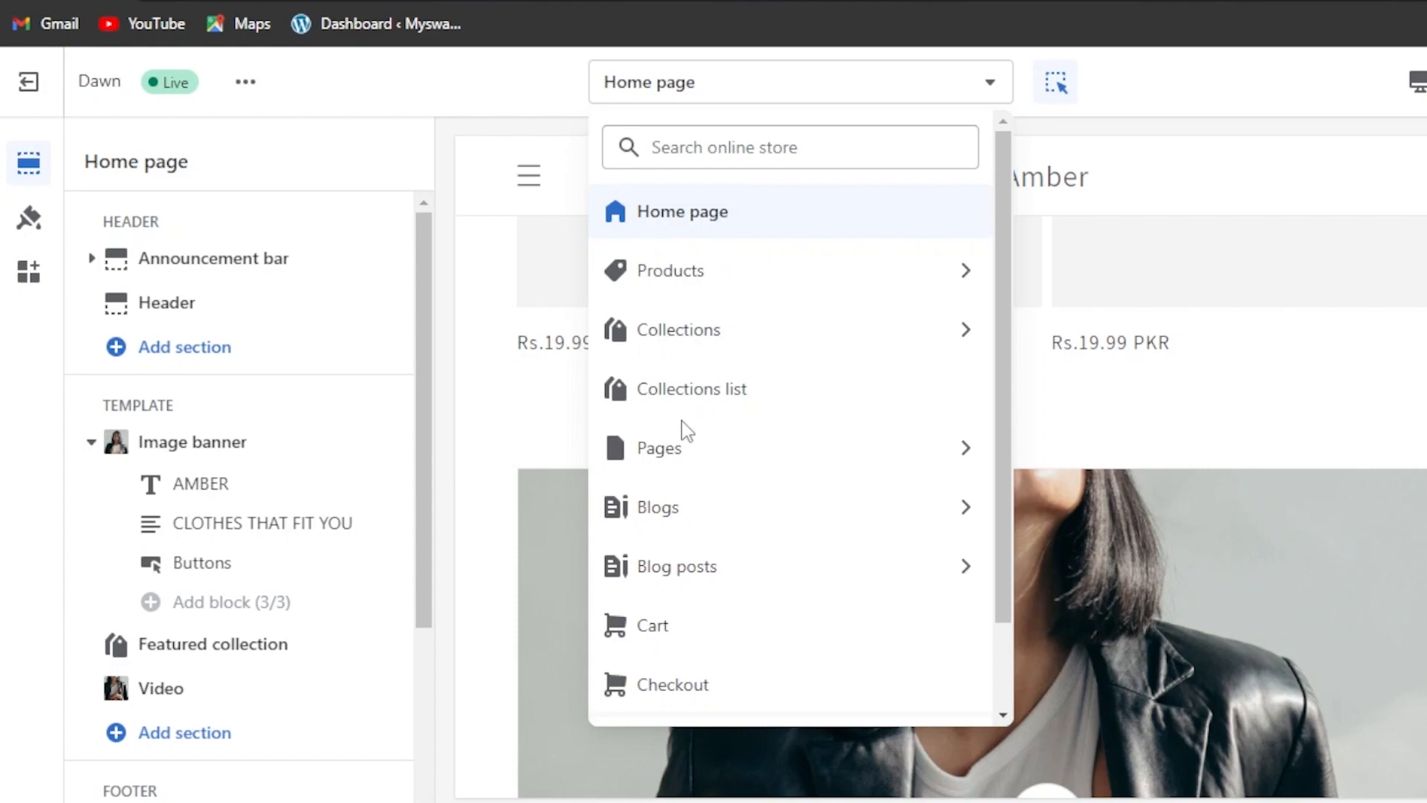
pyautogui.scroll(-2, 997, 309)
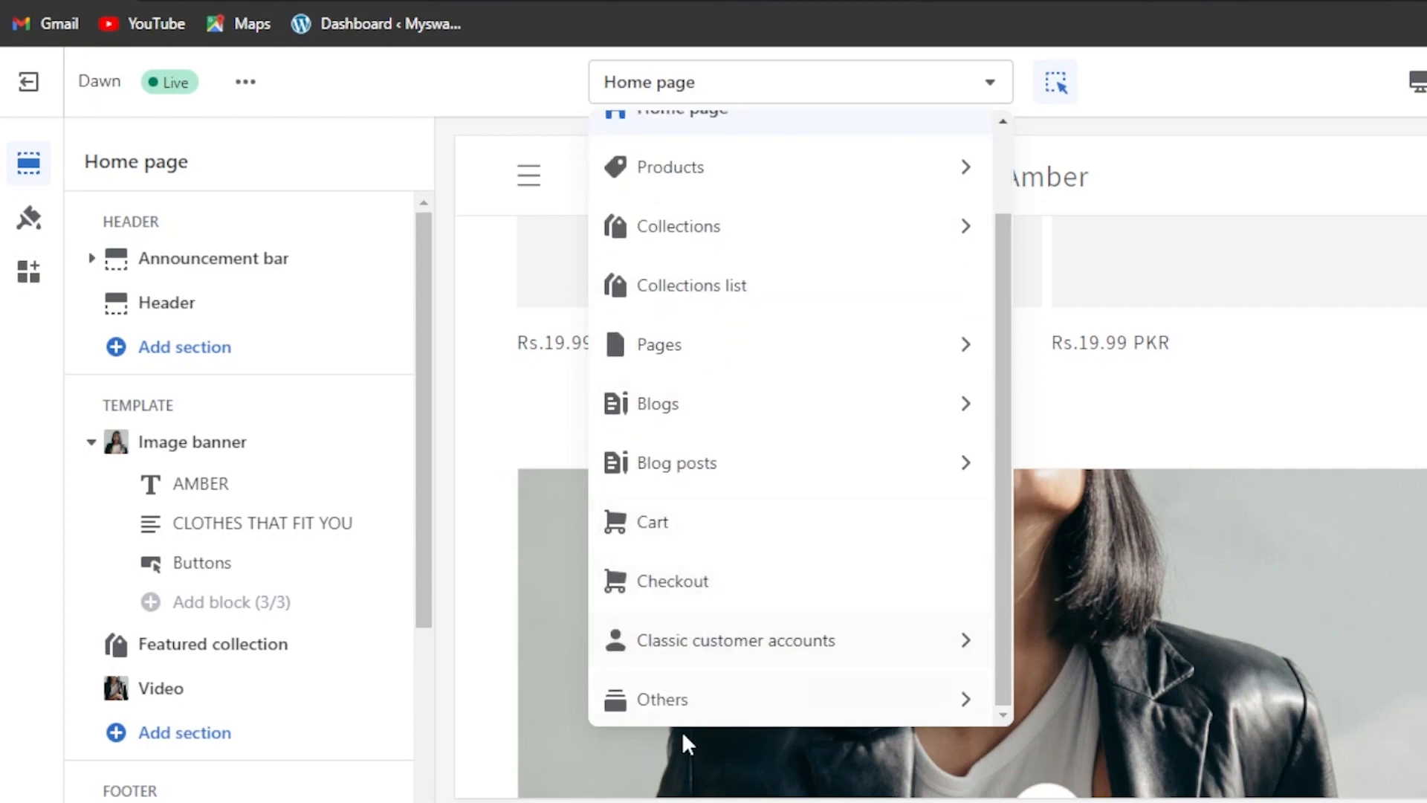
pyautogui.click(1221, 93)
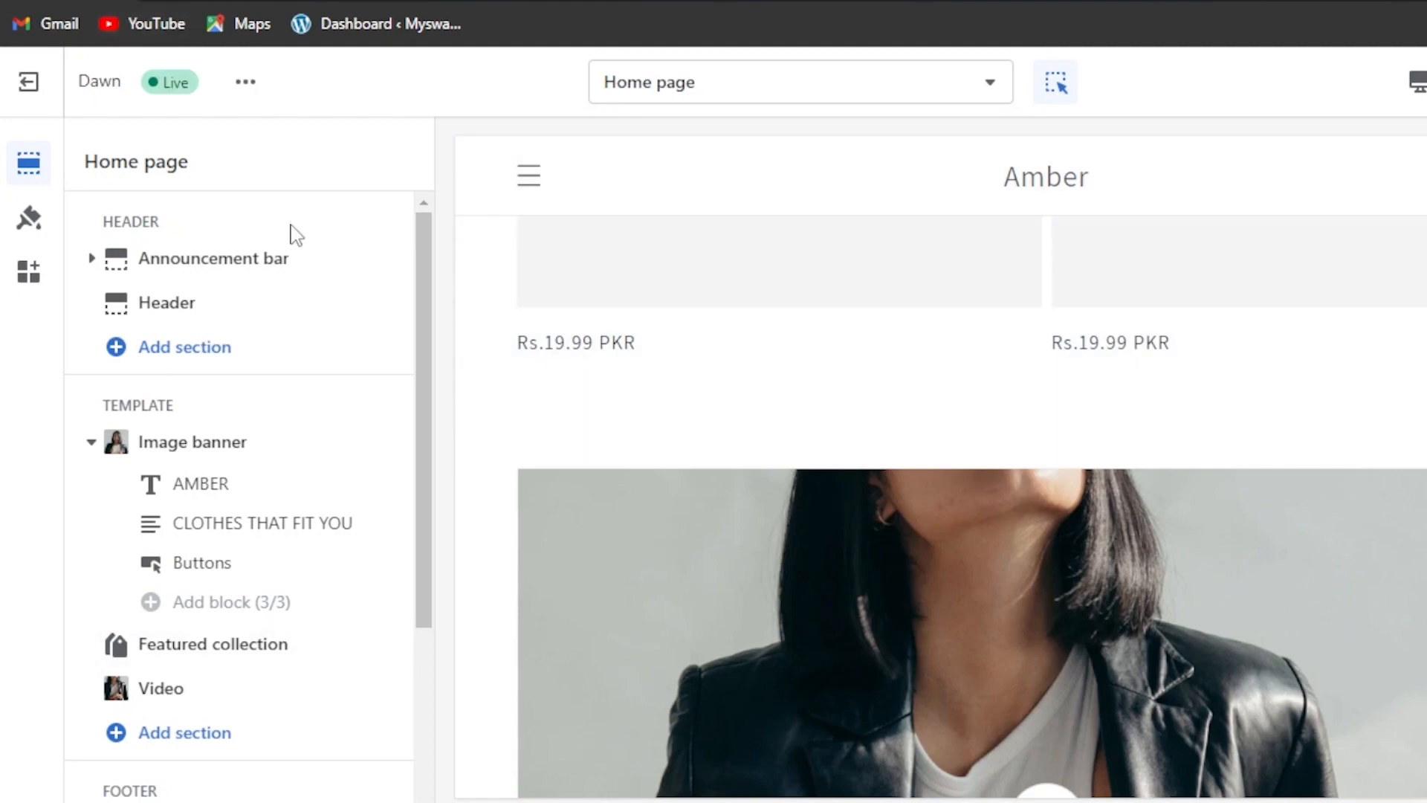
# Look over the home page sections and the theme settings once more, and review the preview from its header and image banner
pyautogui.moveTo(418, 257); pyautogui.dragTo(423, 487)
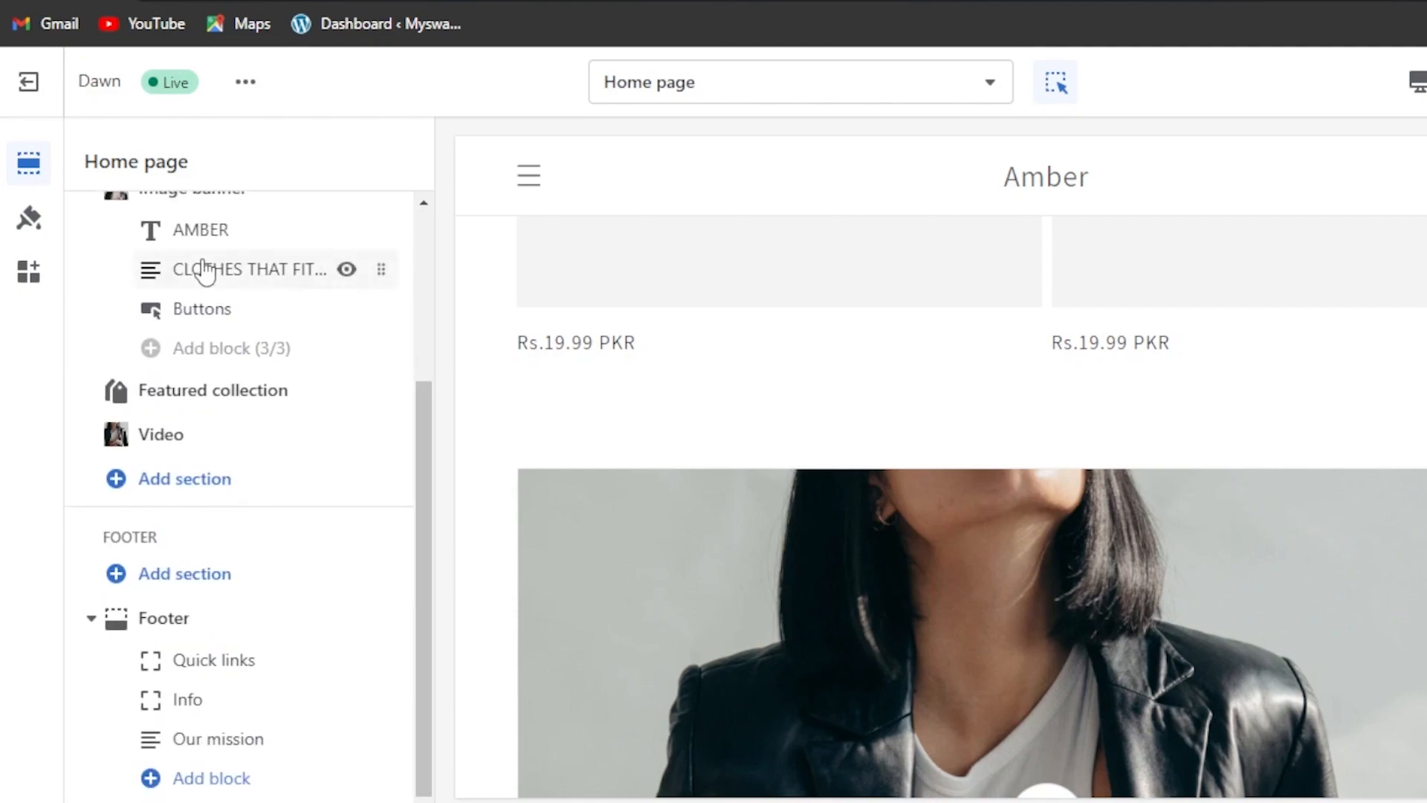
pyautogui.click(30, 218)
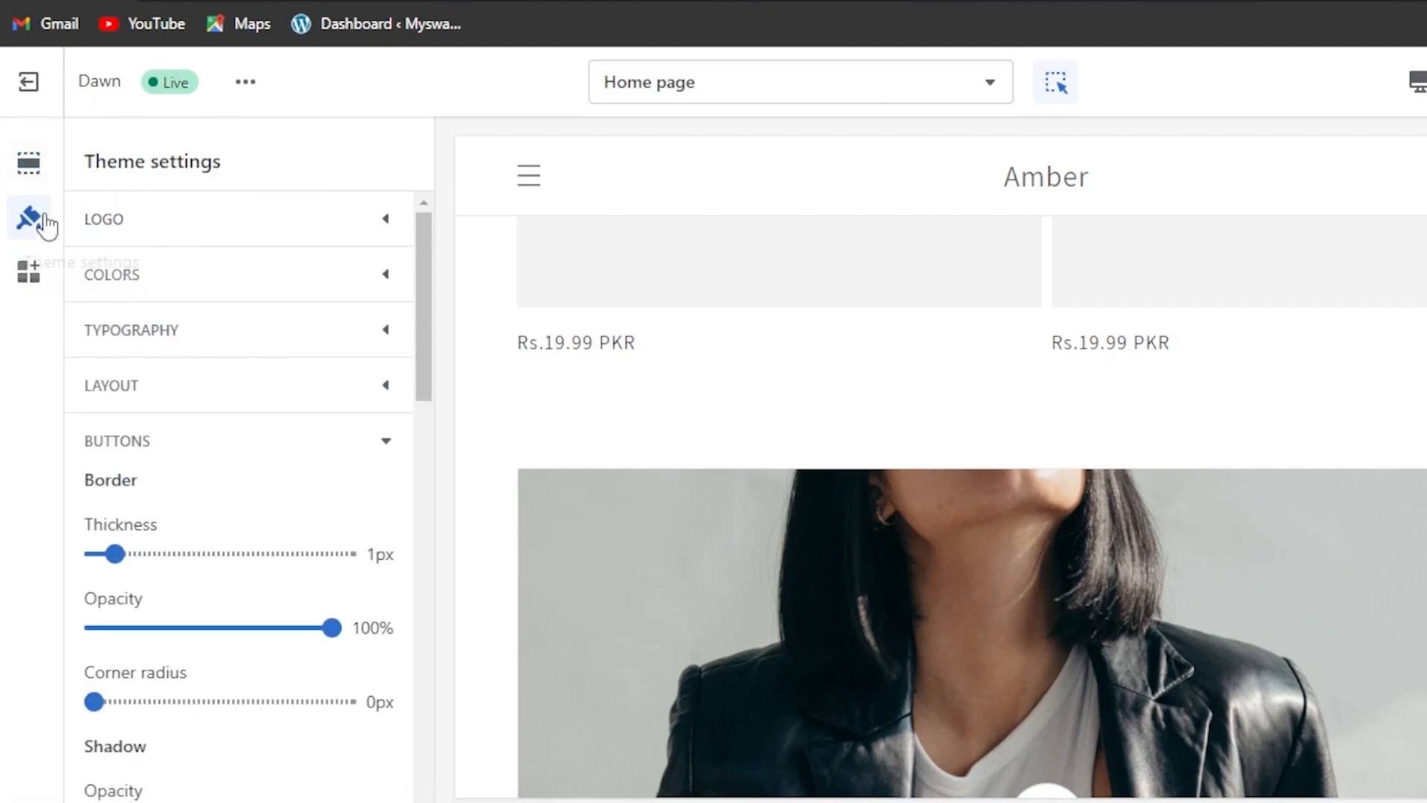
pyautogui.click(28, 165)
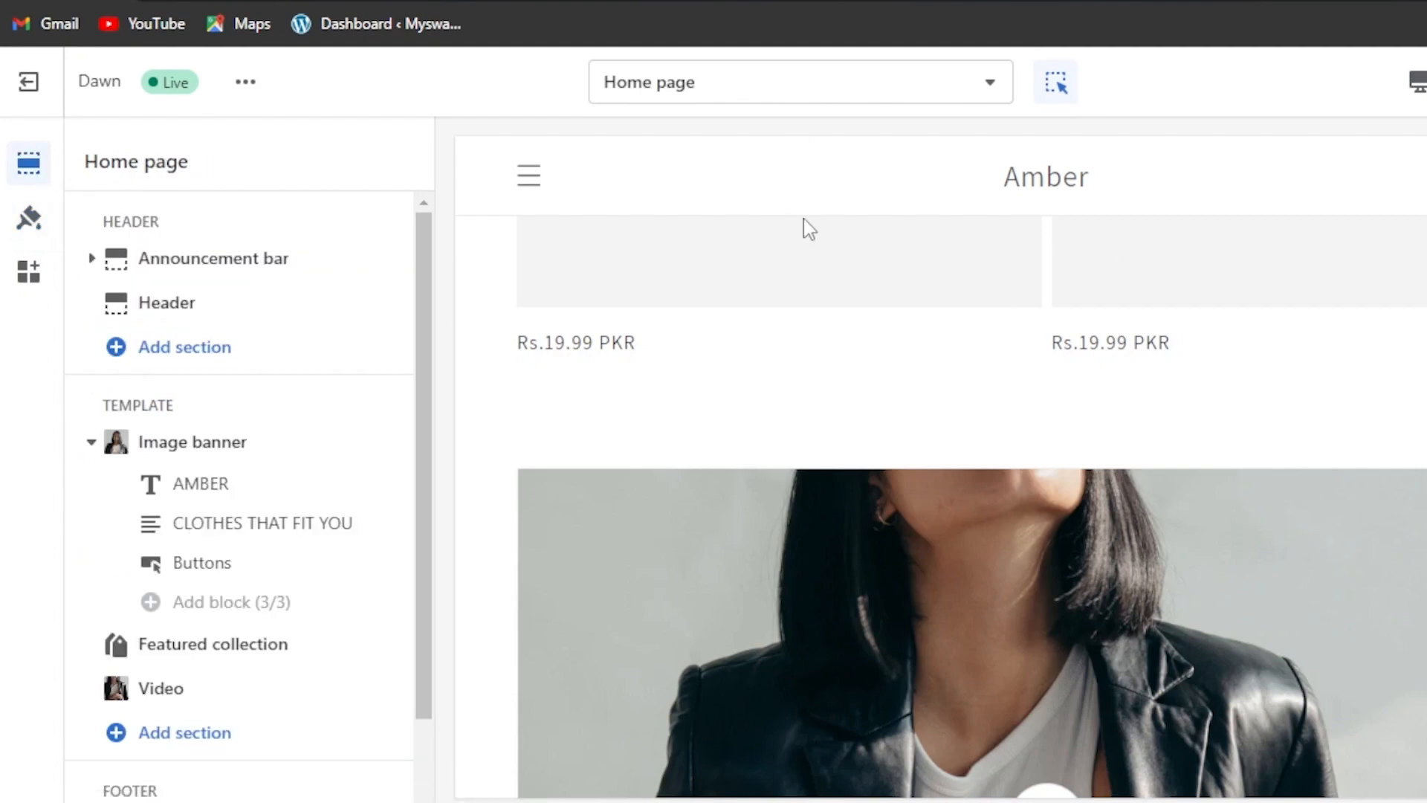
pyautogui.scroll(4, 1046, 594)
pyautogui.scroll(4, 590, 174)
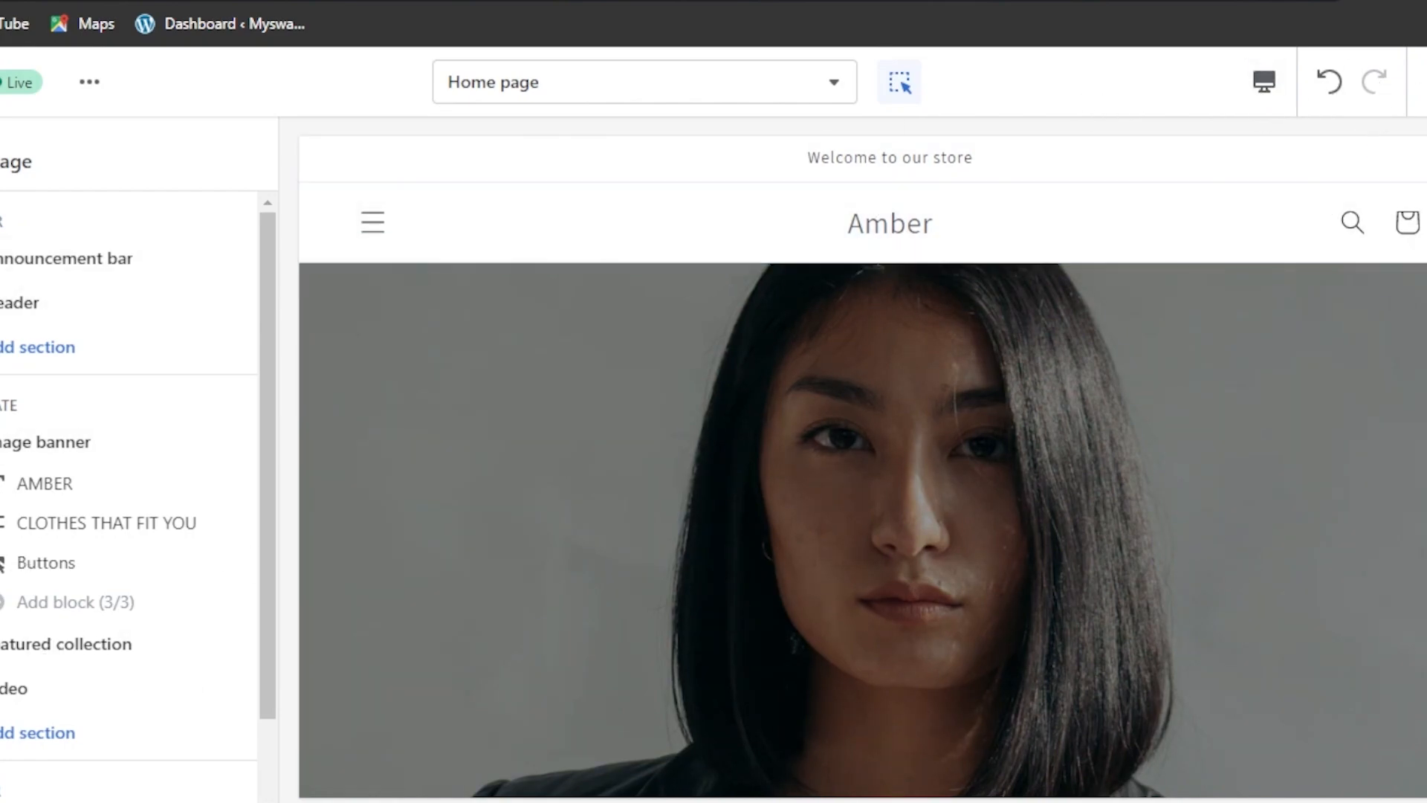
pyautogui.moveTo(298, 299); pyautogui.dragTo(297, 519)
pyautogui.moveTo(421, 328); pyautogui.dragTo(416, 198)
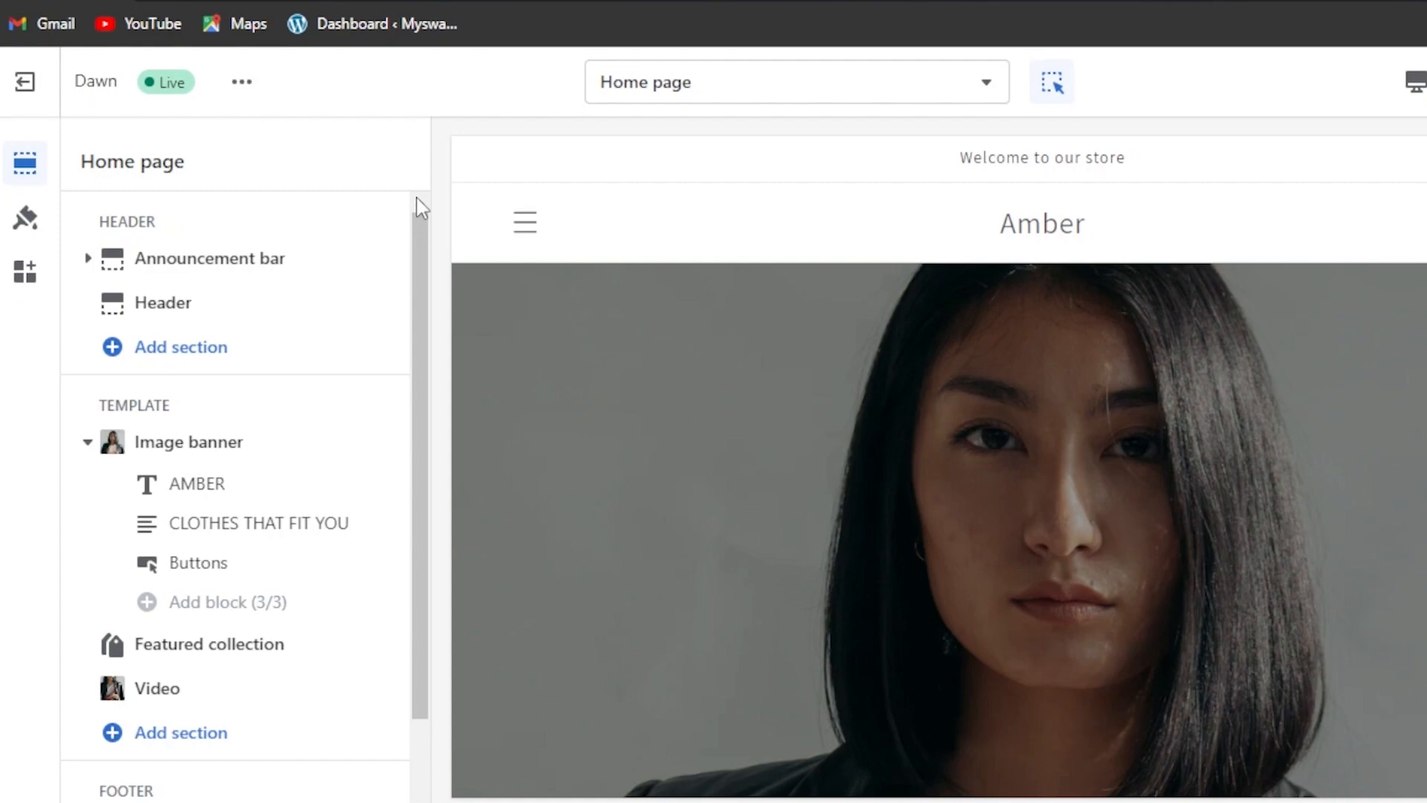
# Leave the theme editor and open the online store's list of pages
pyautogui.click(27, 98)
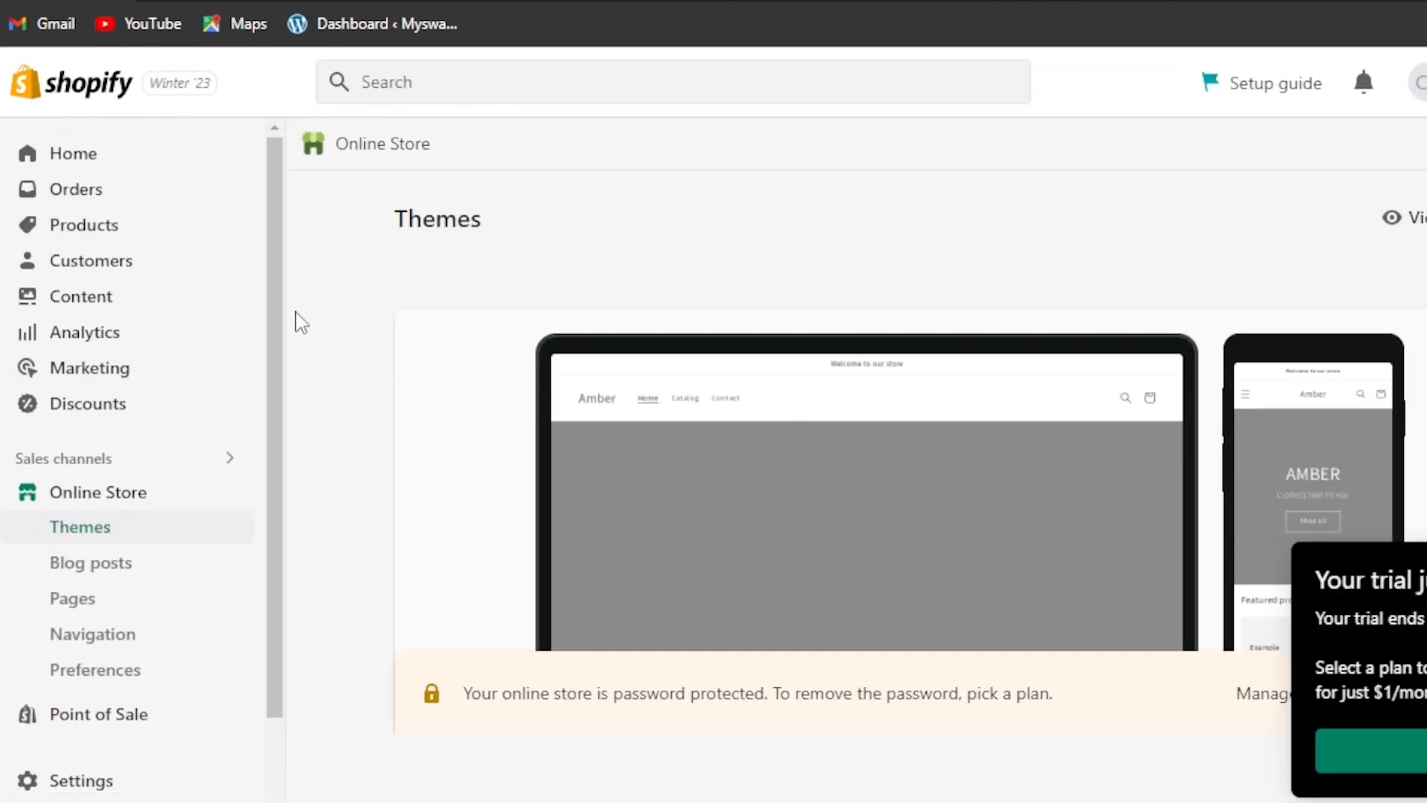
pyautogui.moveTo(277, 305); pyautogui.dragTo(274, 515)
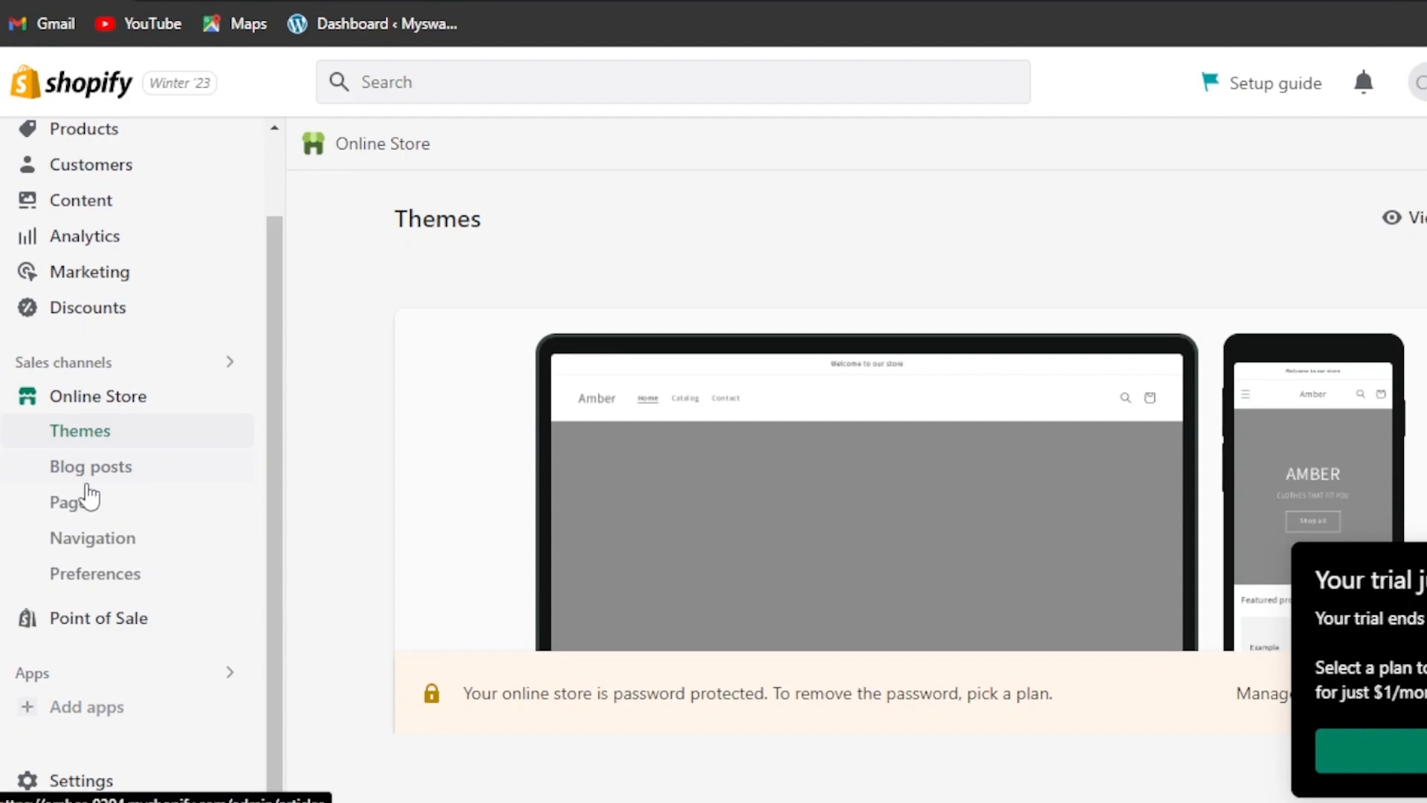
pyautogui.click(71, 506)
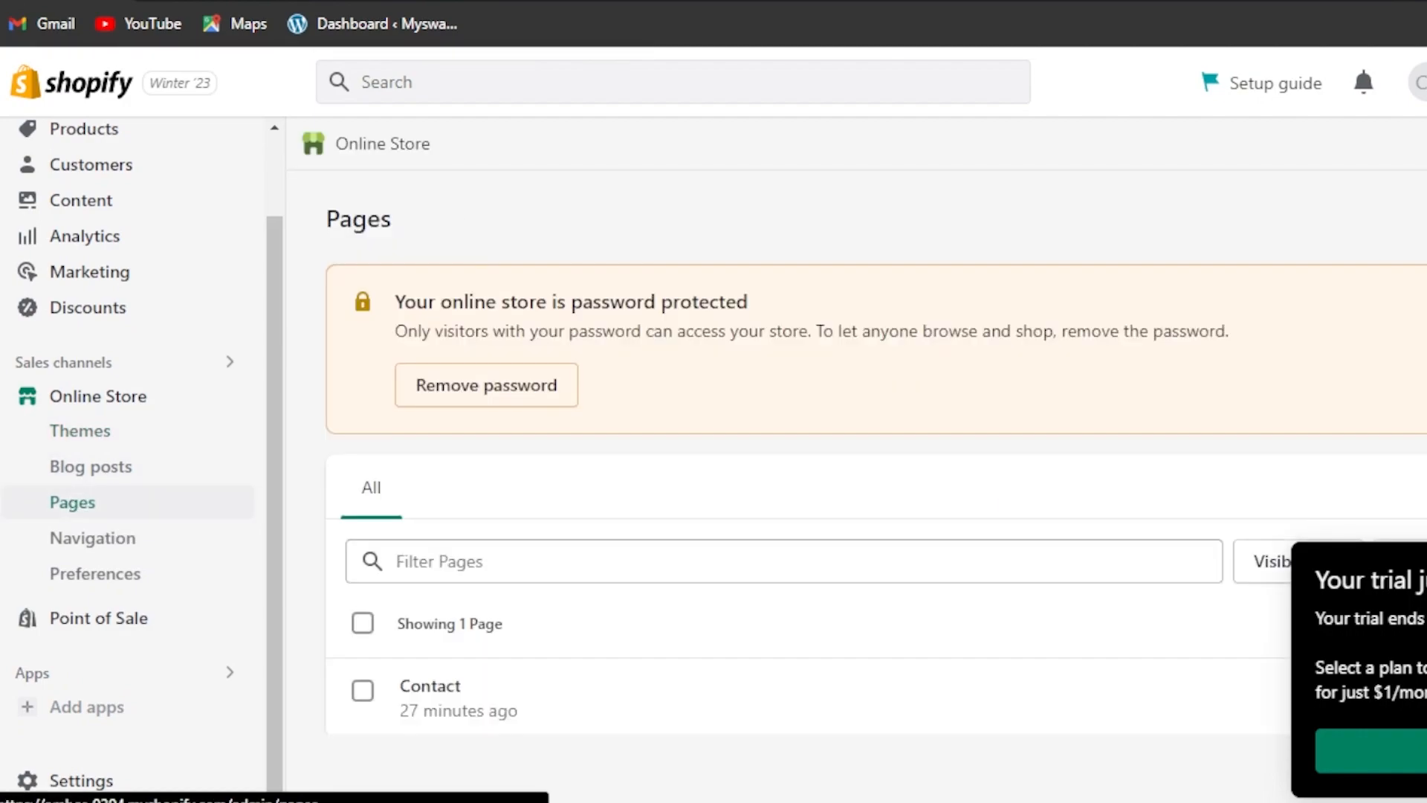
# Open a blank new page form, collapse the trial notice to view its fields, and return to the list of pages
pyautogui.click(1369, 223)
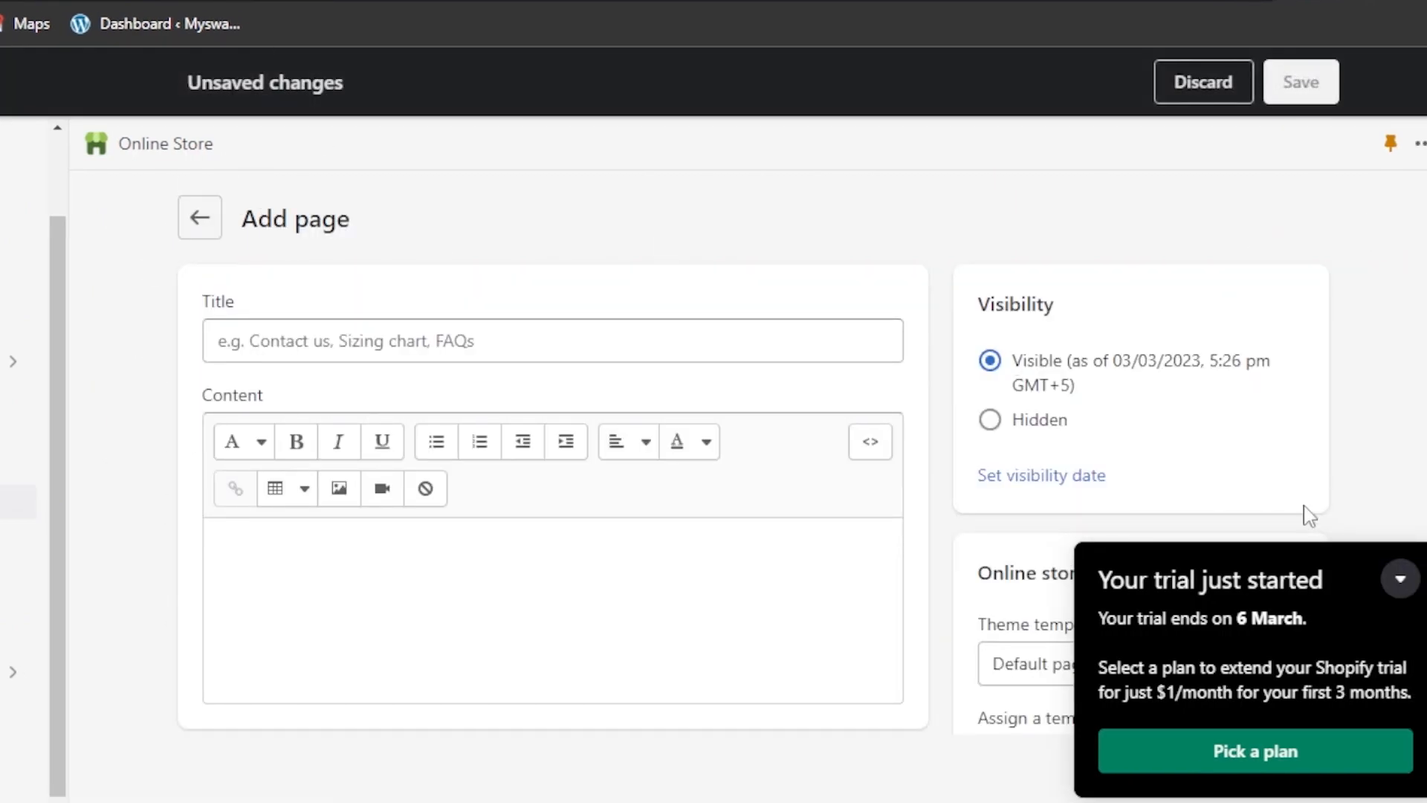
pyautogui.click(1401, 581)
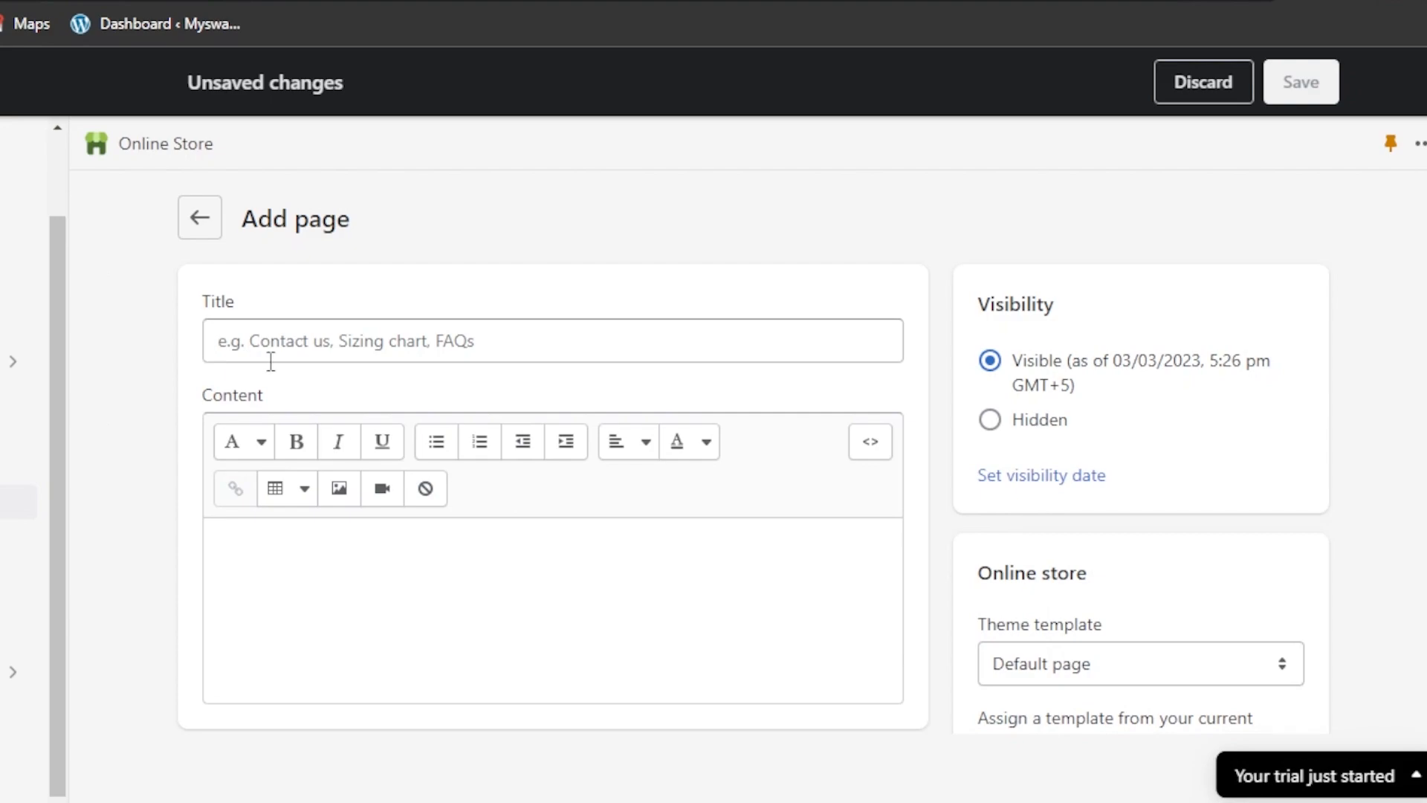
pyautogui.click(197, 223)
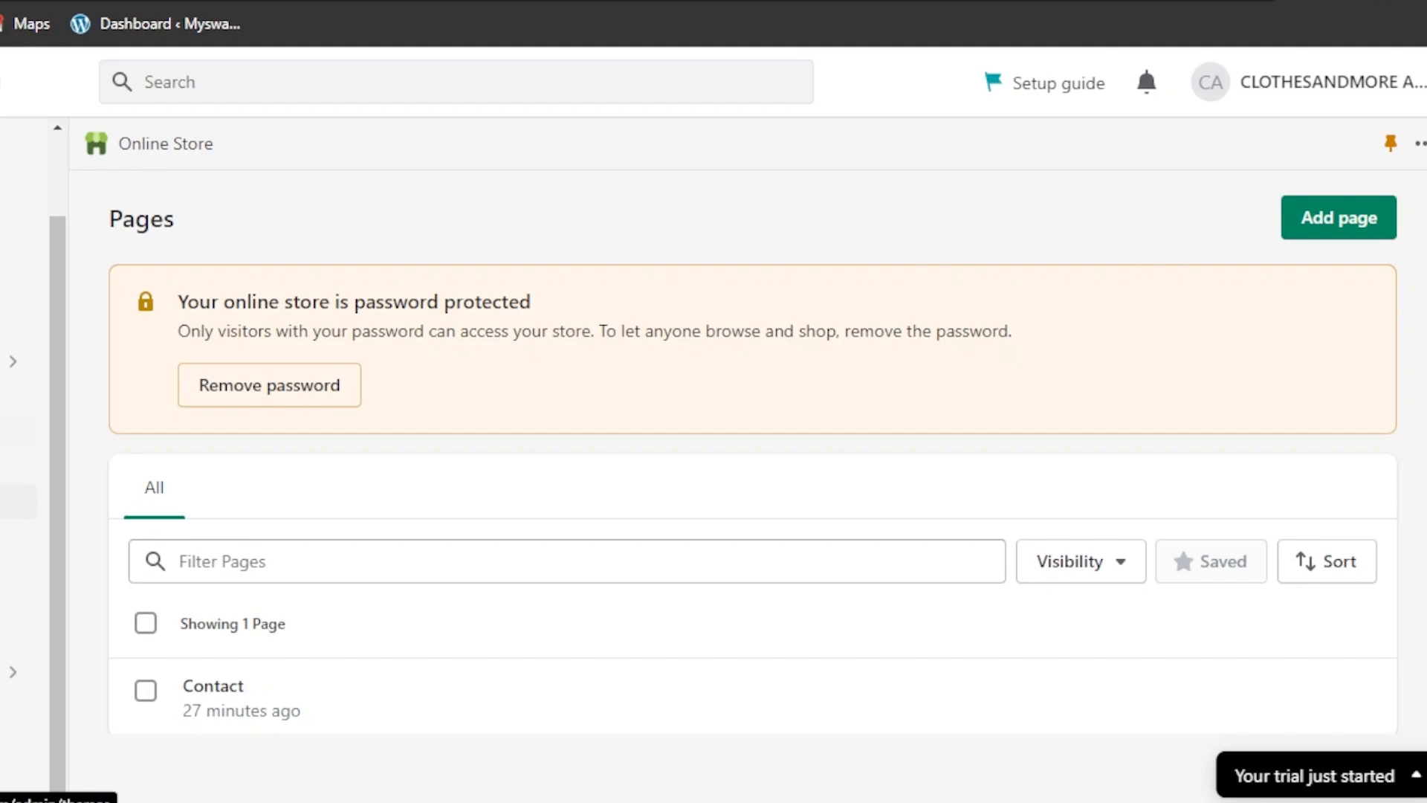
# Open the online store's Themes page and examine the current theme, the theme library and the popular free themes
pyautogui.click(15, 431)
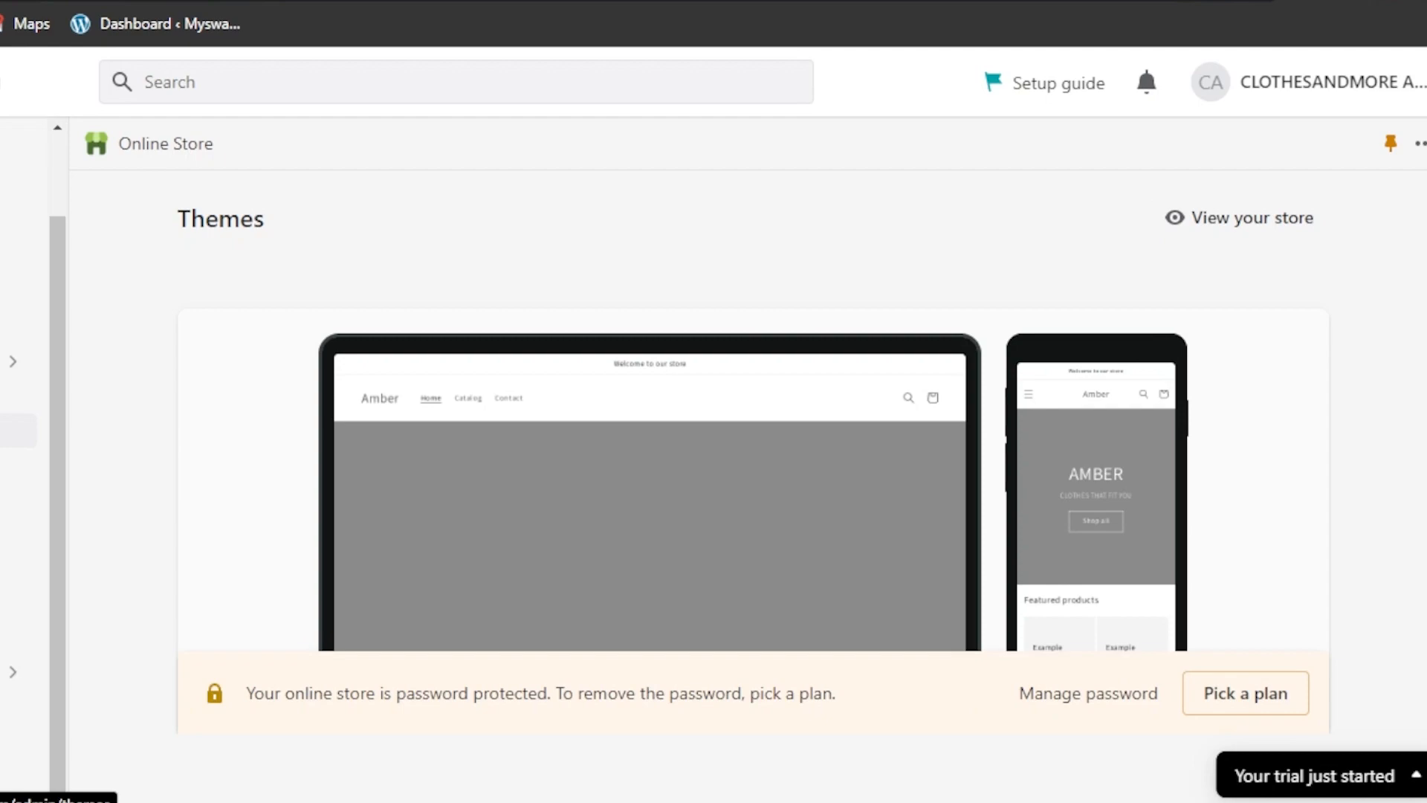
pyautogui.scroll(-5, 754, 446)
pyautogui.scroll(4, 754, 446)
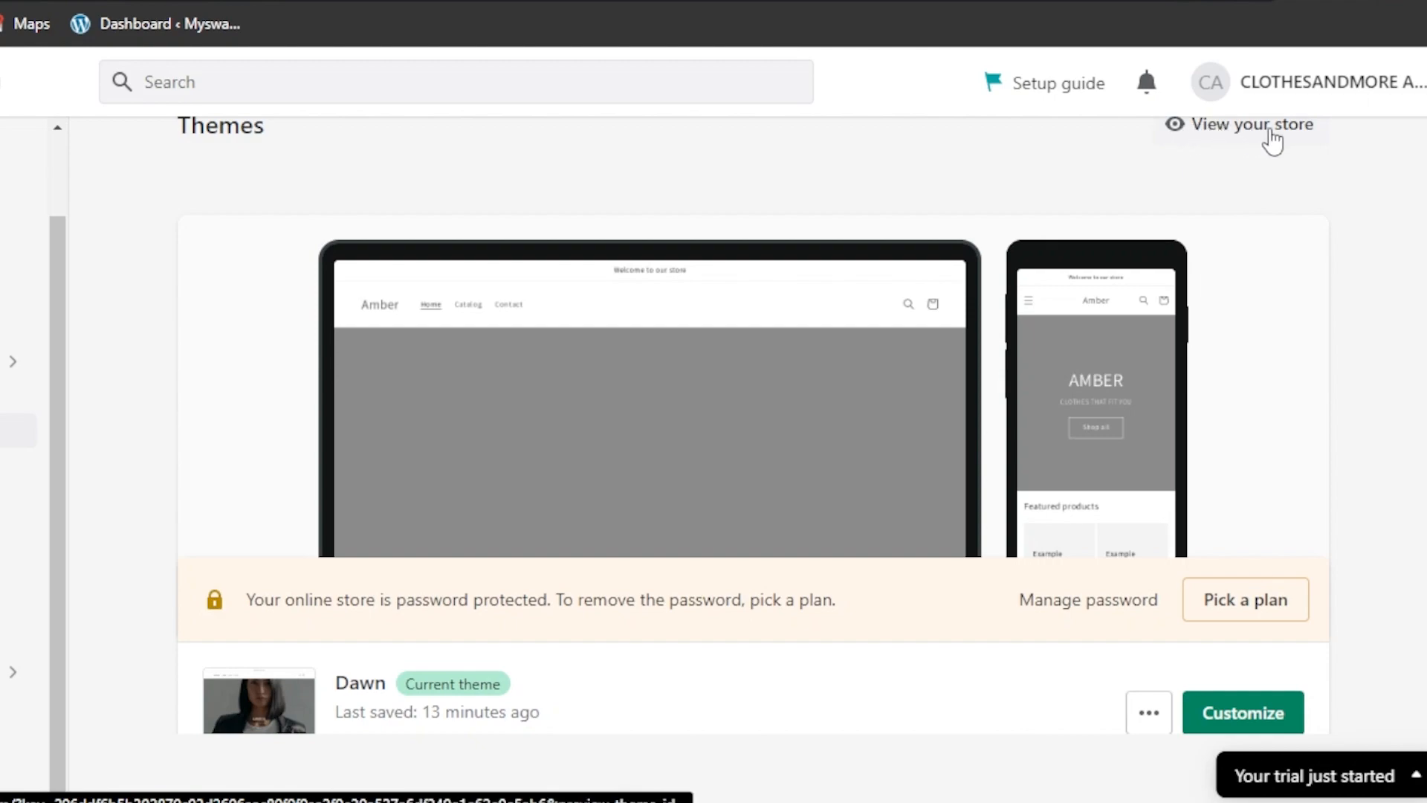
pyautogui.scroll(2, 753, 424)
pyautogui.scroll(-10, 753, 424)
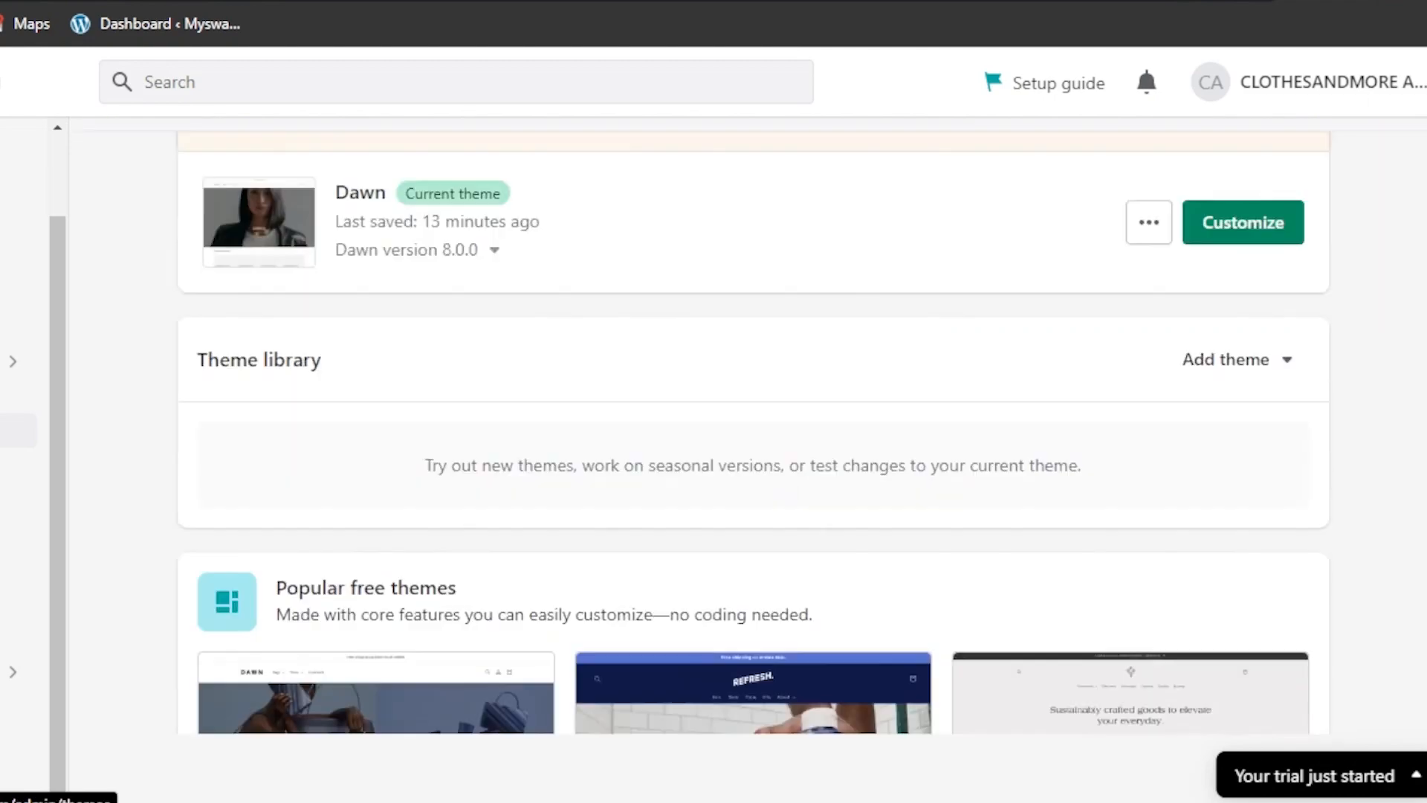
pyautogui.scroll(-5, 754, 424)
pyautogui.scroll(4, 754, 424)
pyautogui.scroll(-4, 753, 424)
pyautogui.scroll(5, 754, 424)
pyautogui.scroll(-1, 753, 424)
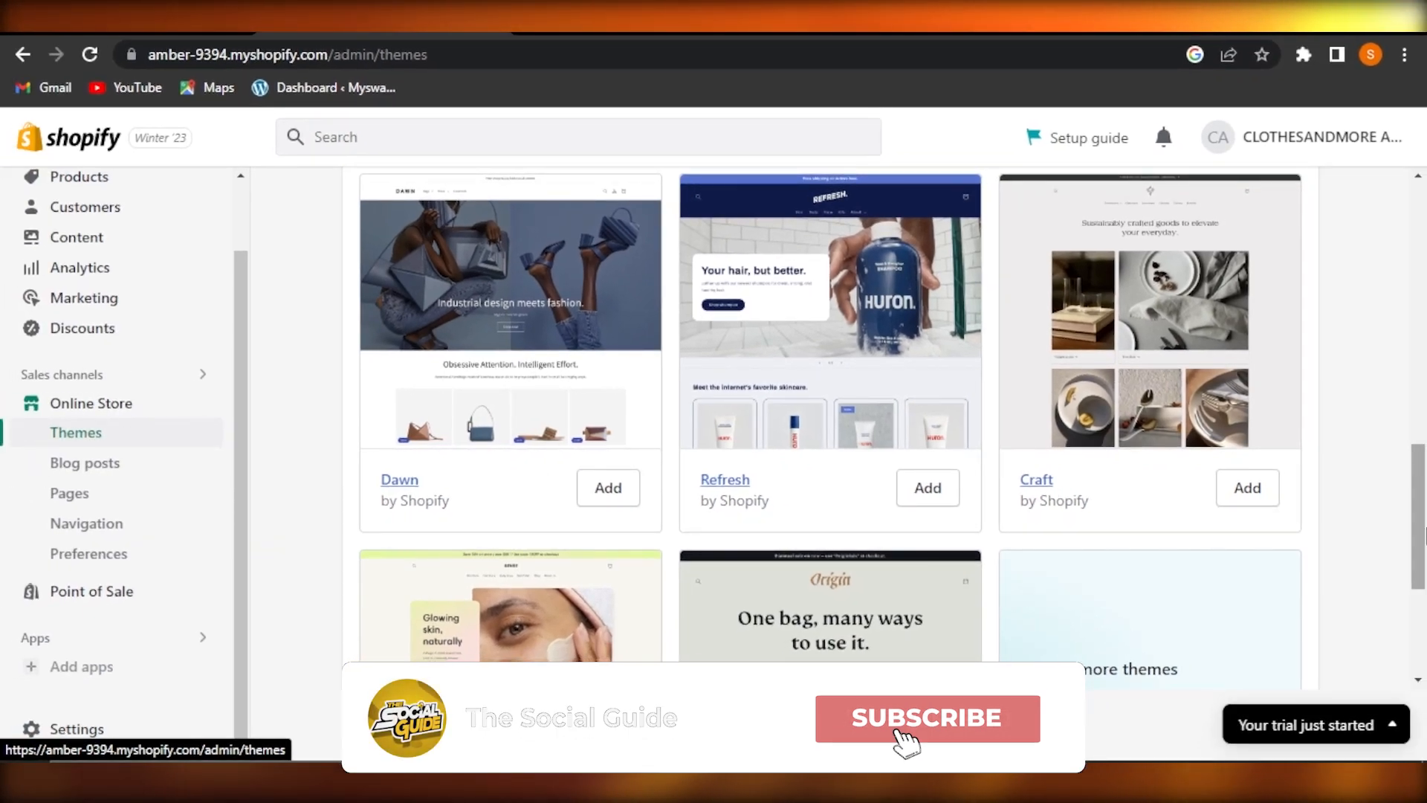
pyautogui.moveTo(1425, 532); pyautogui.dragTo(1424, 600)
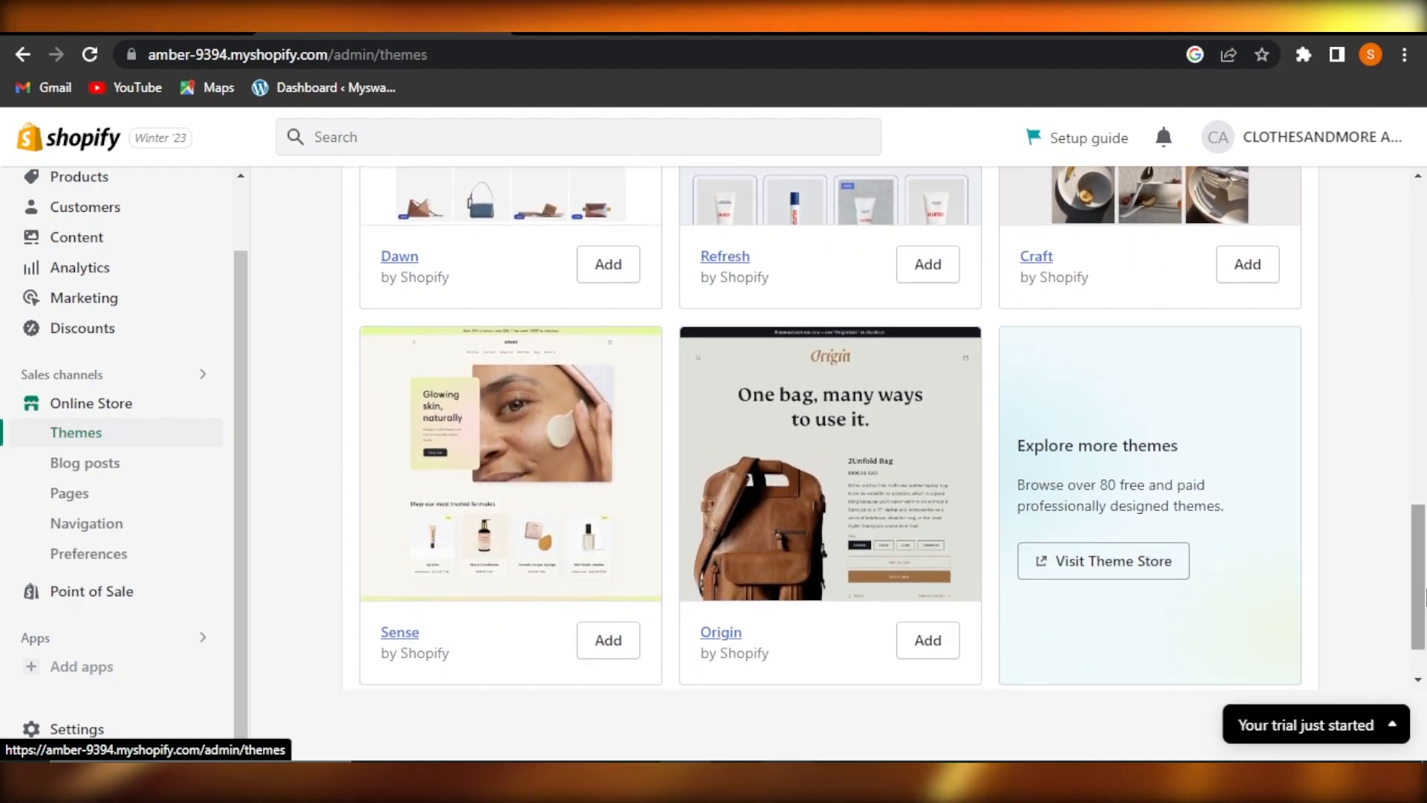